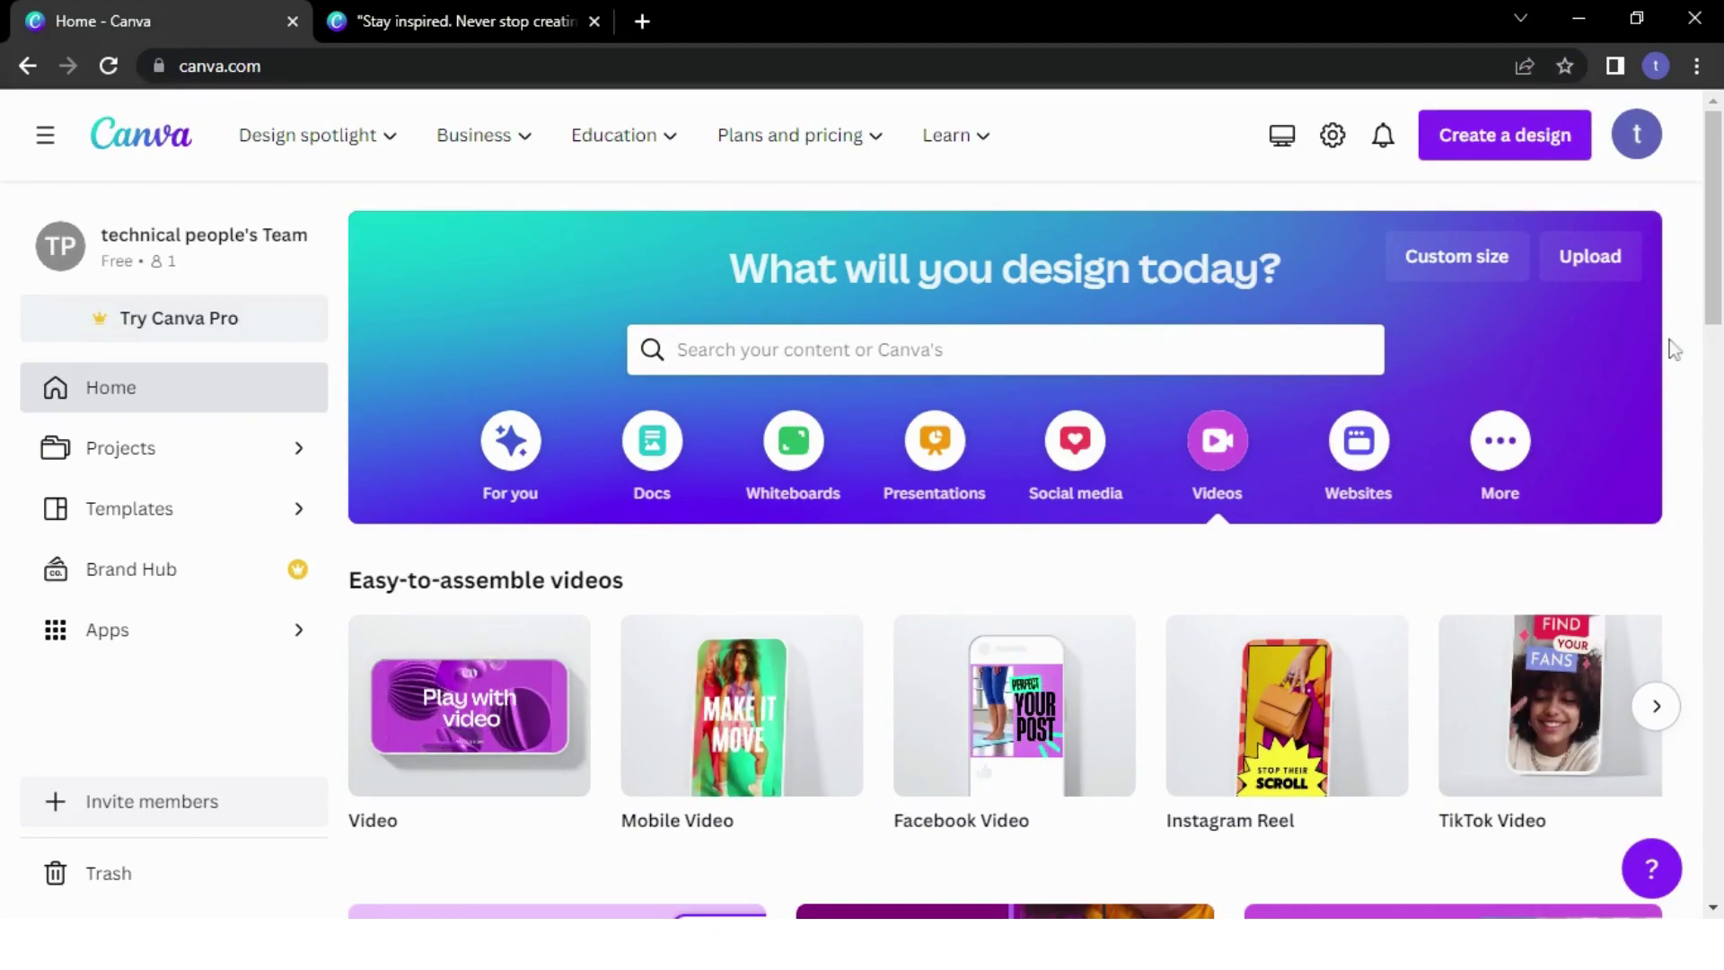
Search the new design types for "QUOTE" and switch to the already open blank motivational quote social graphic
{"action": "scroll", "coordinate": [1715, 301], "scroll_direction": "down", "scroll_amount": 2}
{"action": "scroll", "coordinate": [1715, 310], "scroll_direction": "up", "scroll_amount": 2}
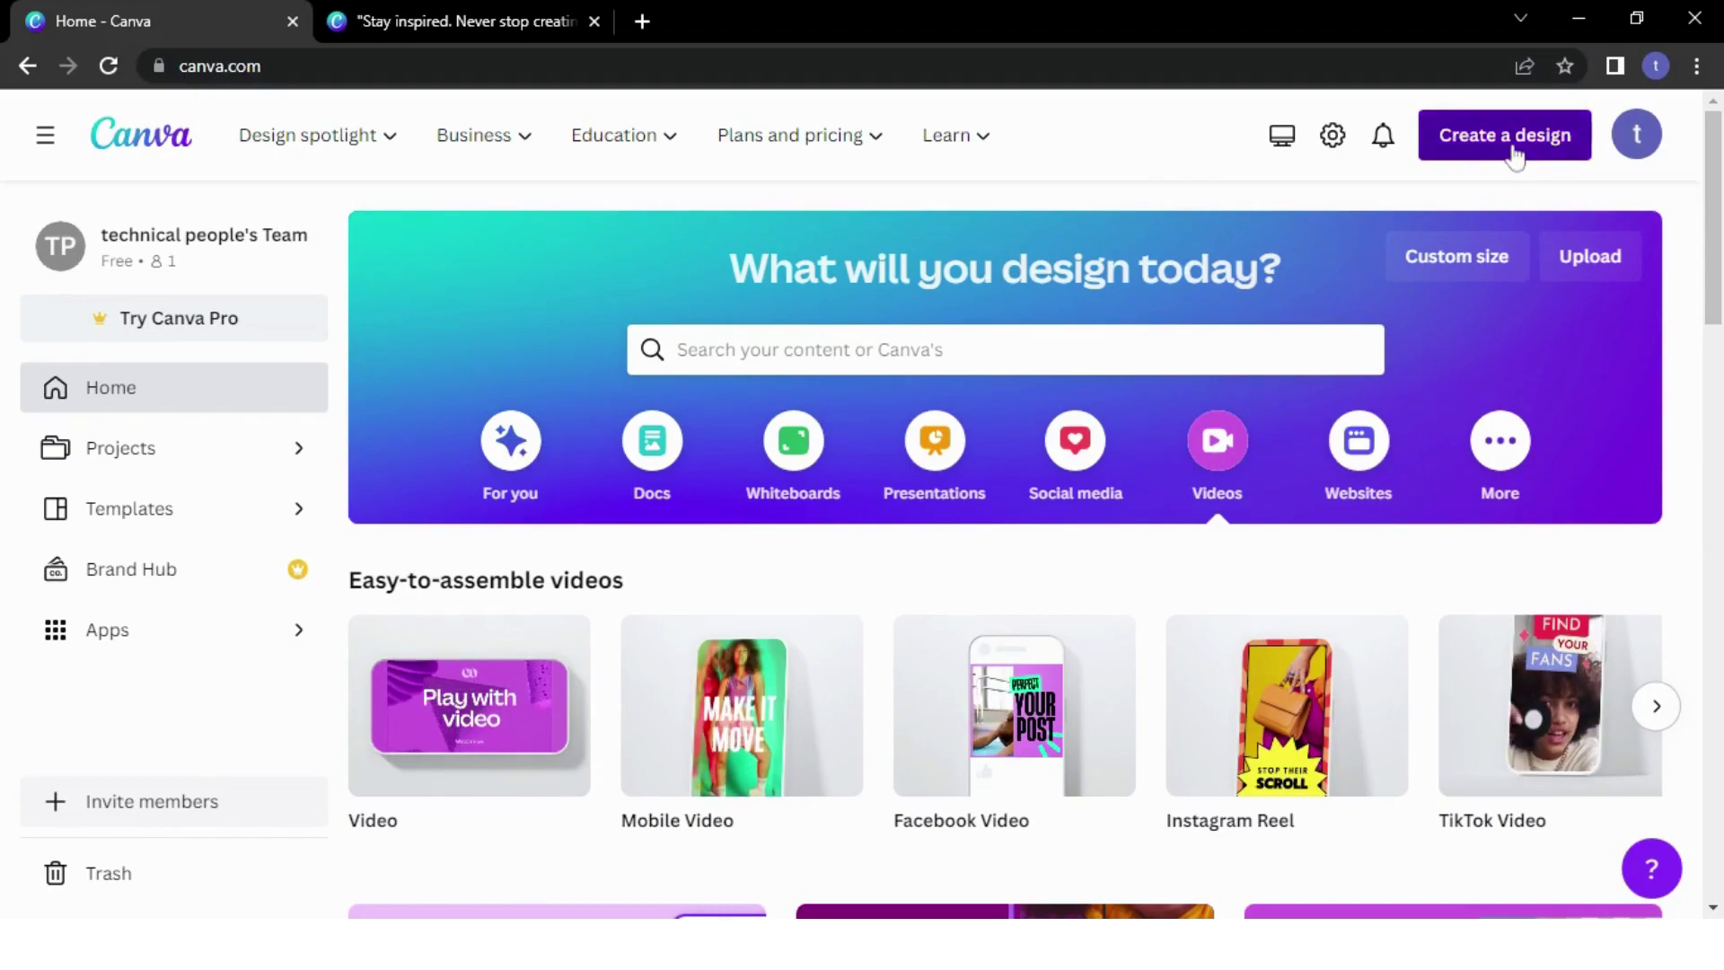
{"action": "left_click", "coordinate": [1512, 152]}
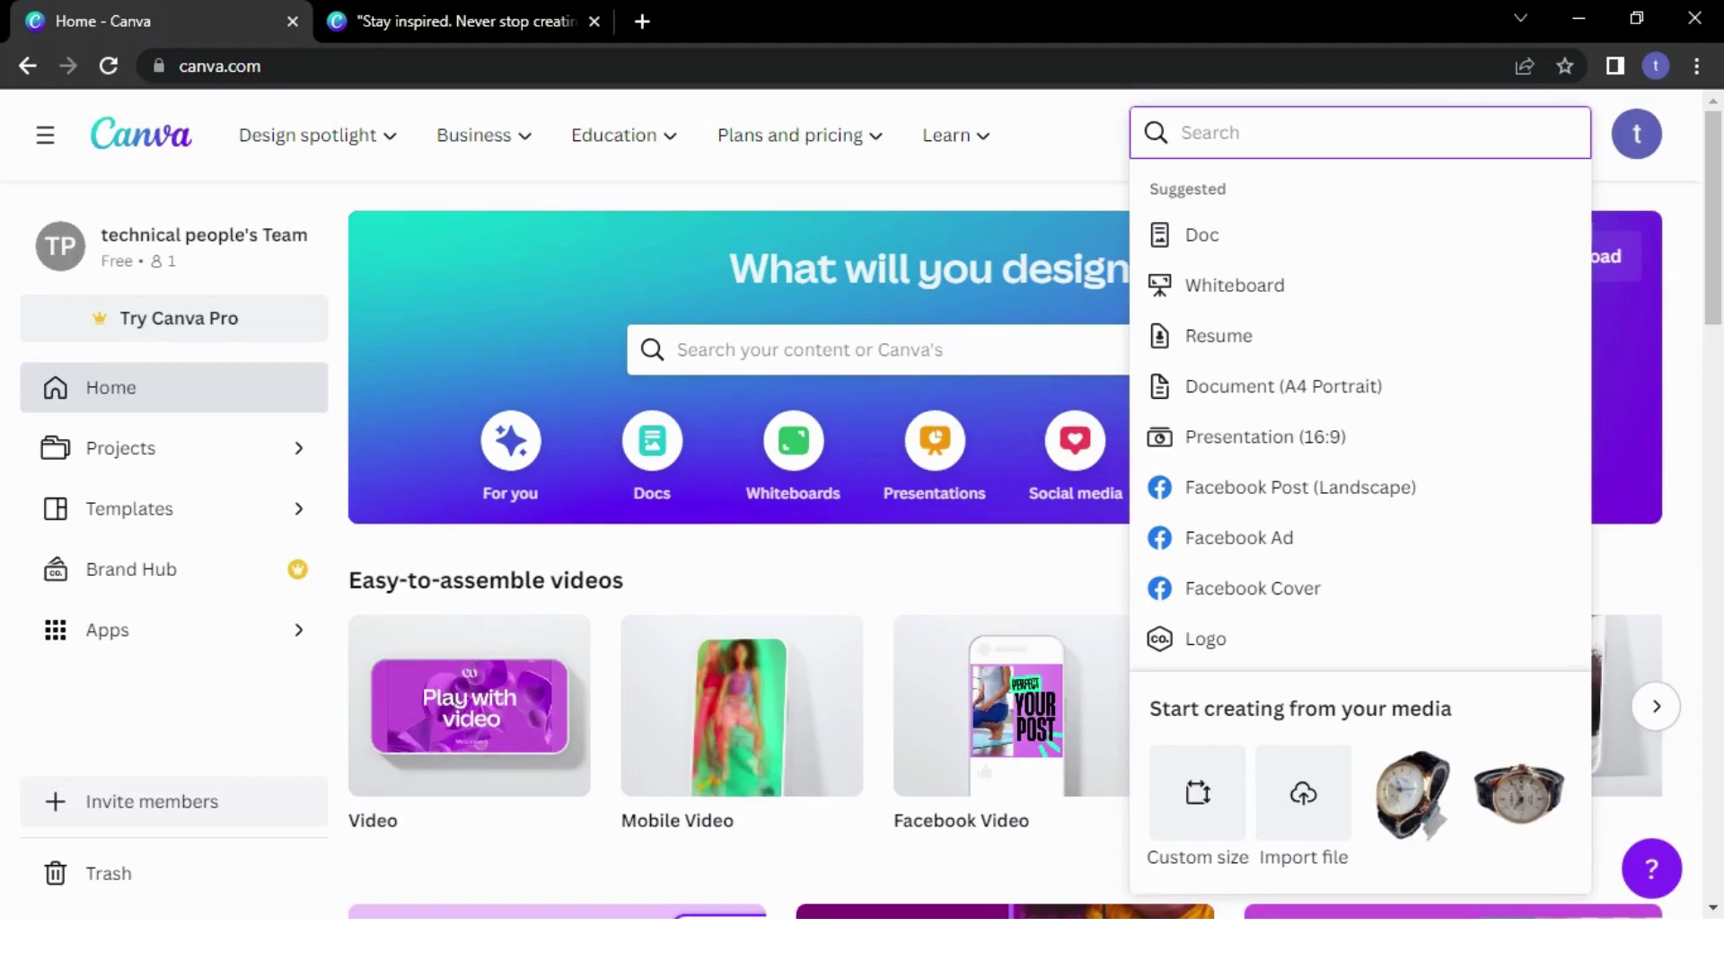
{"action": "type", "text": "QUOTE"}
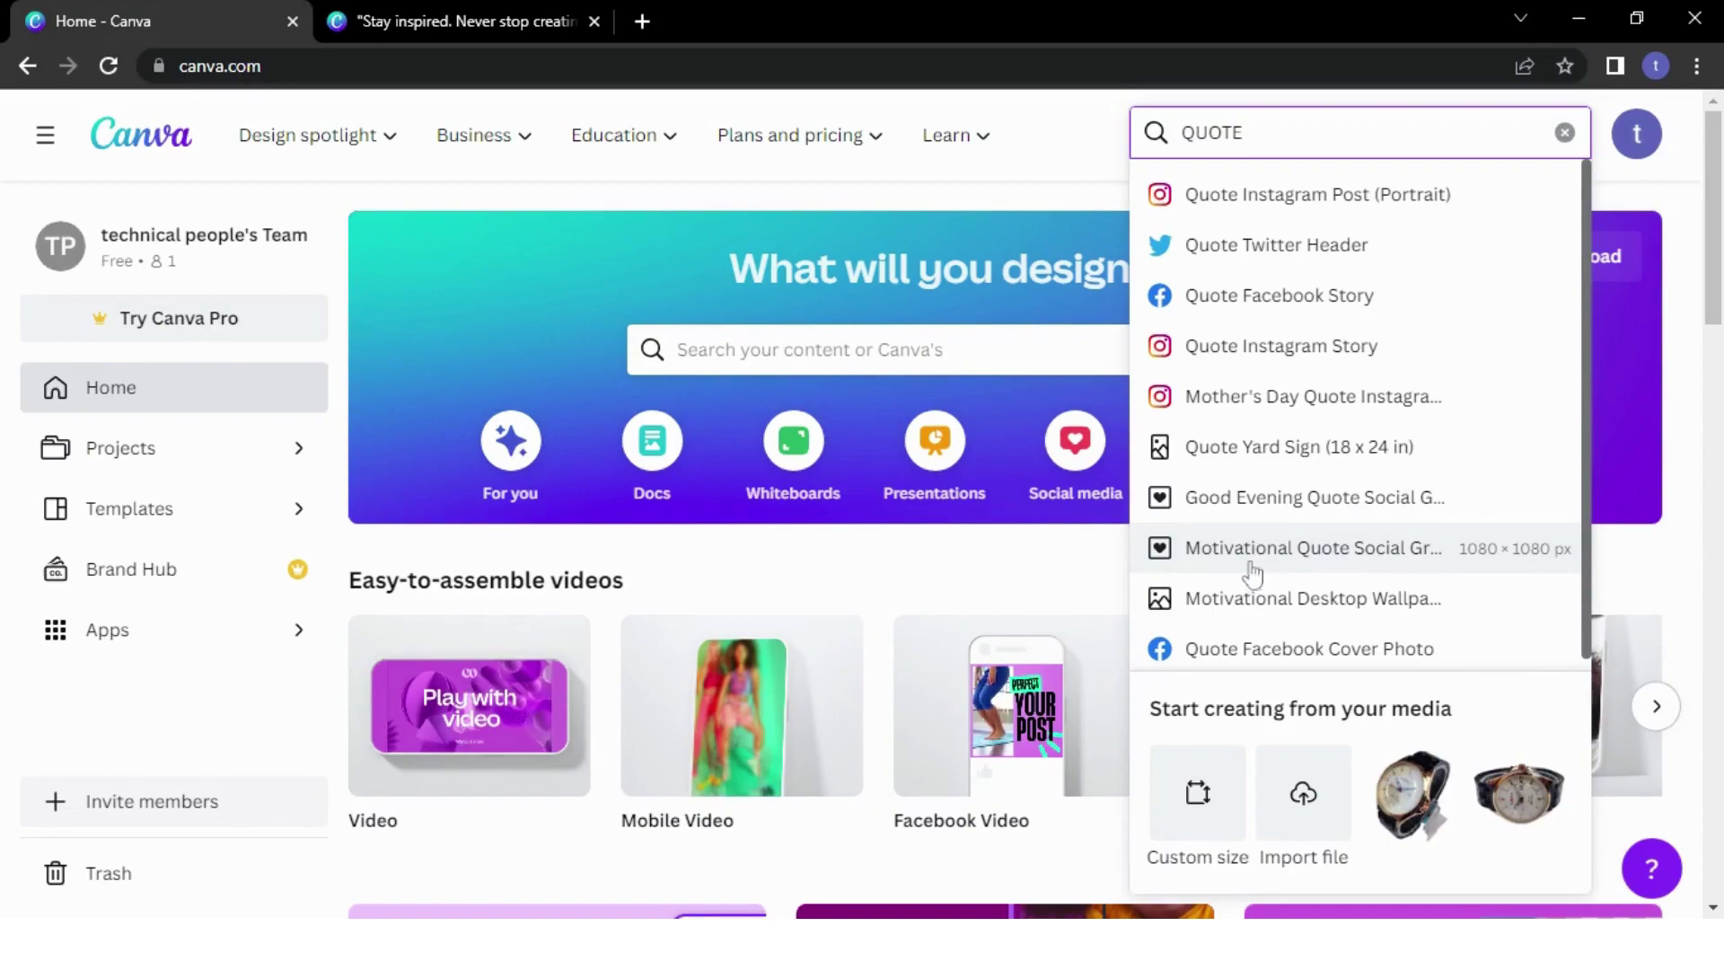
{"action": "left_click", "coordinate": [465, 20]}
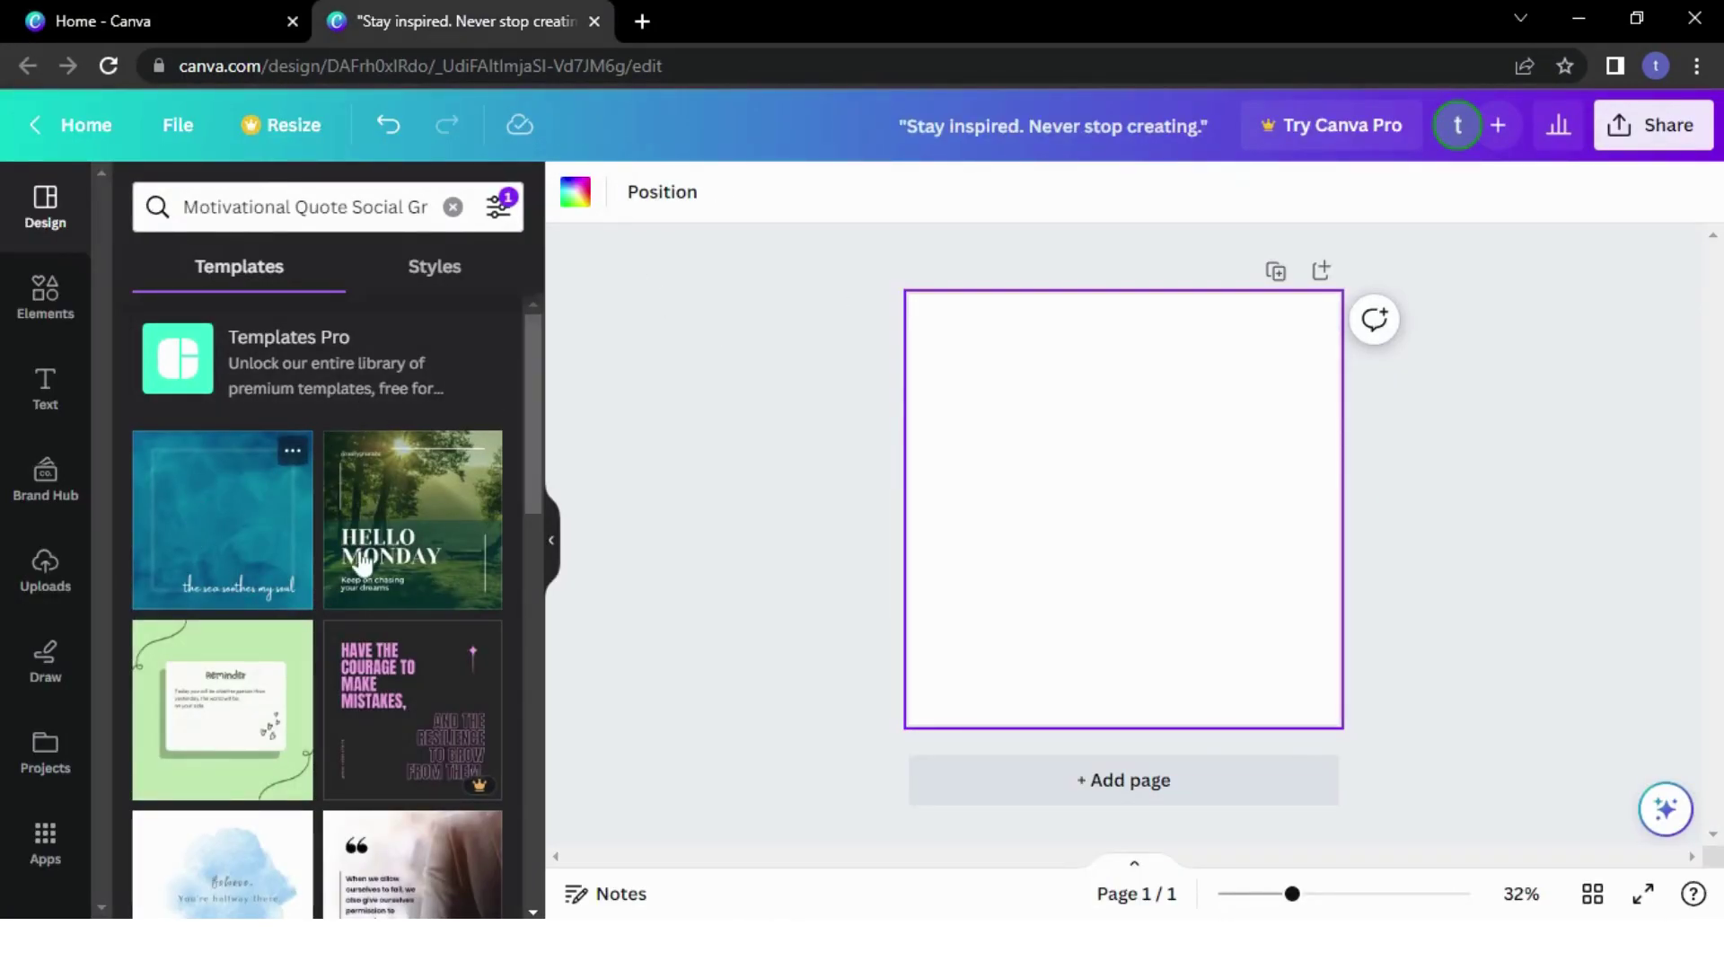
Apply the green "Reminder" template with the white note card to the blank page
{"action": "left_click_drag", "start_coordinate": [537, 386], "coordinate": [543, 352]}
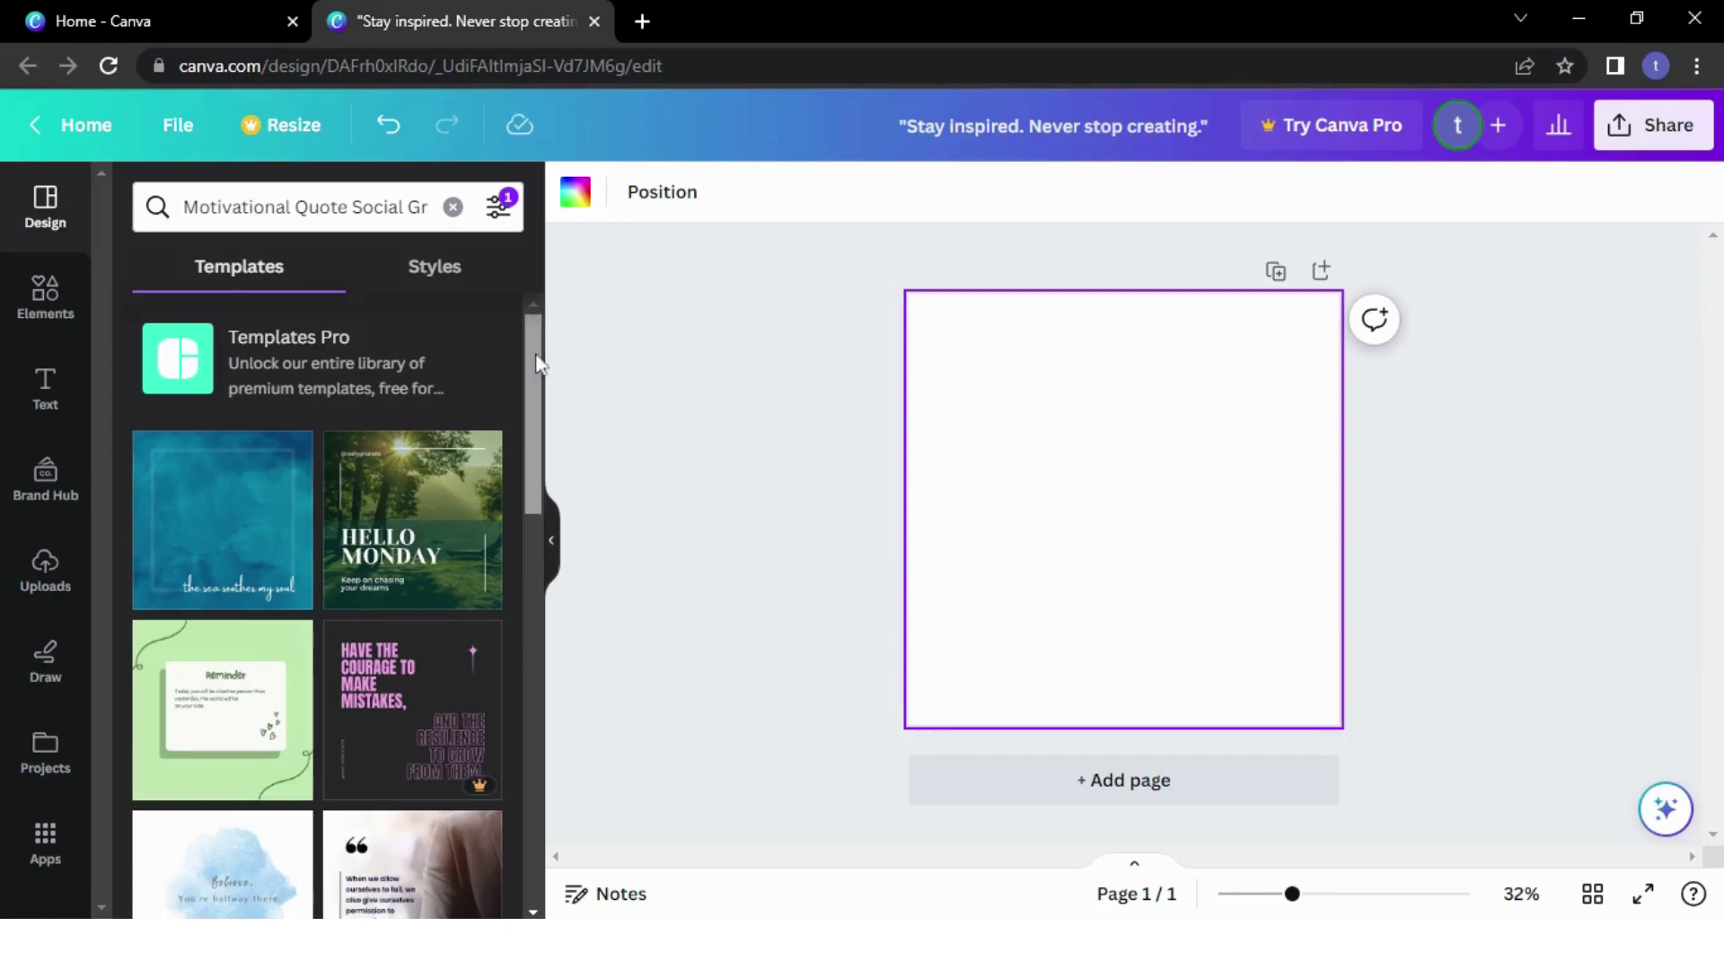
{"action": "scroll", "coordinate": [473, 408], "scroll_direction": "down", "scroll_amount": 3}
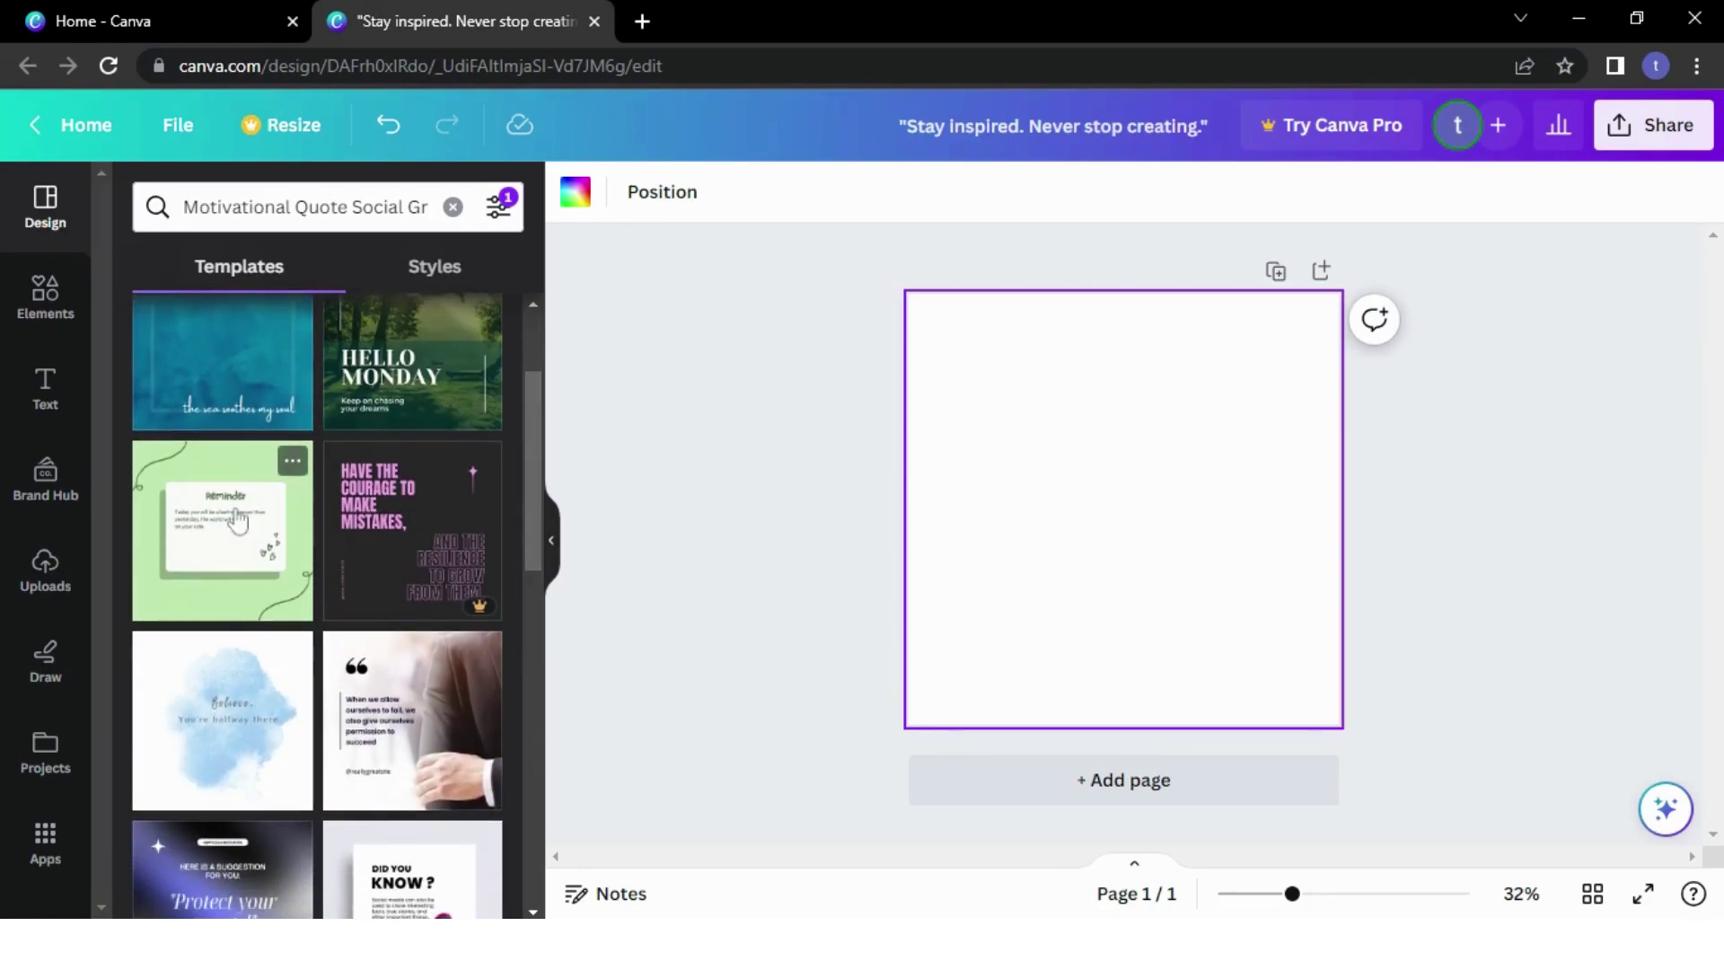
{"action": "left_click", "coordinate": [288, 458]}
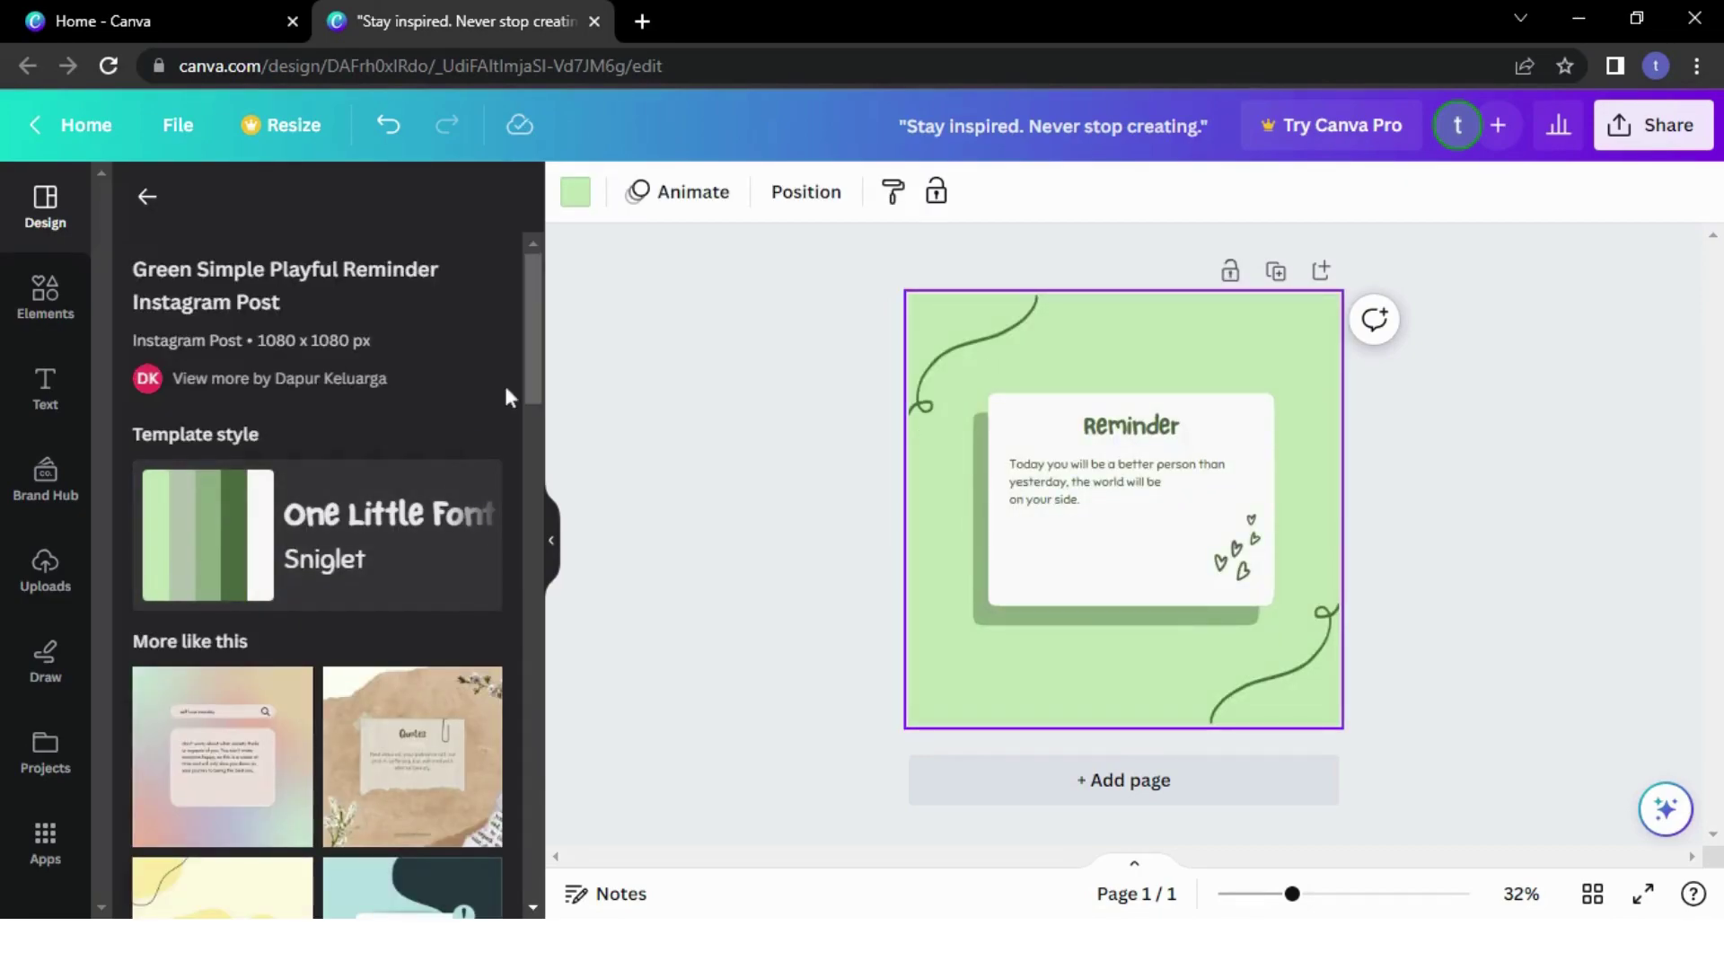
Replace the page's template with the similar green organic one reading "Stay inspired. Never stop creating."
{"action": "left_click_drag", "start_coordinate": [536, 390], "coordinate": [539, 428]}
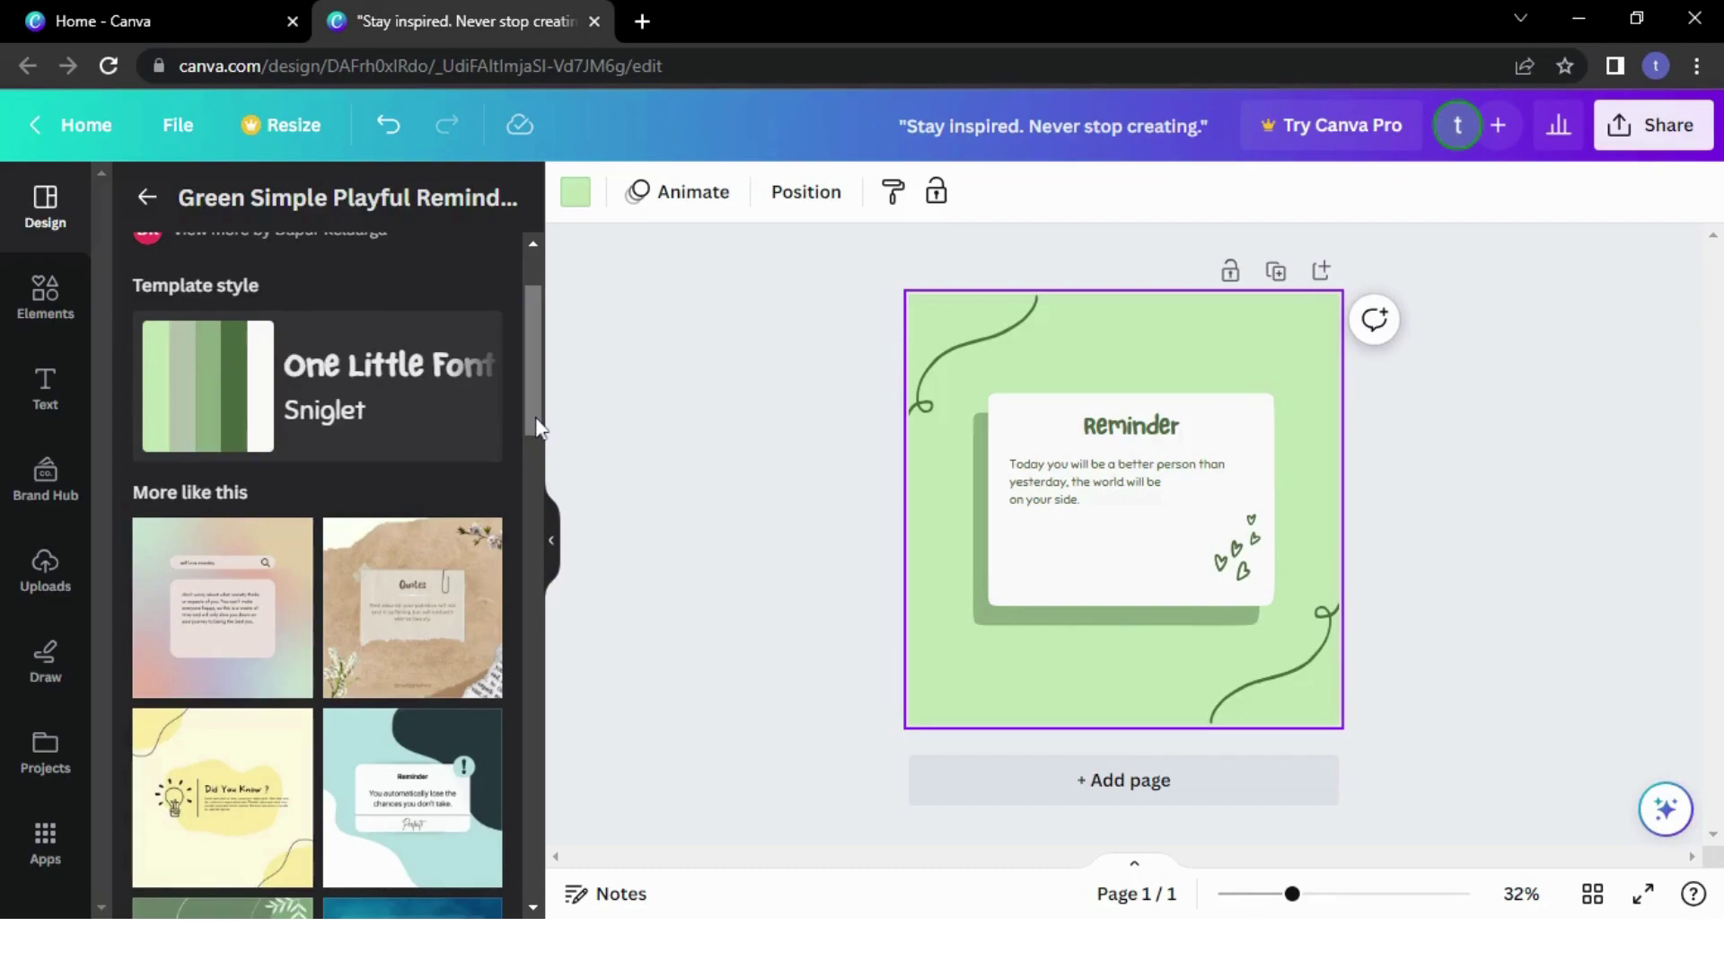
{"action": "scroll", "coordinate": [535, 449], "scroll_direction": "down", "scroll_amount": 3}
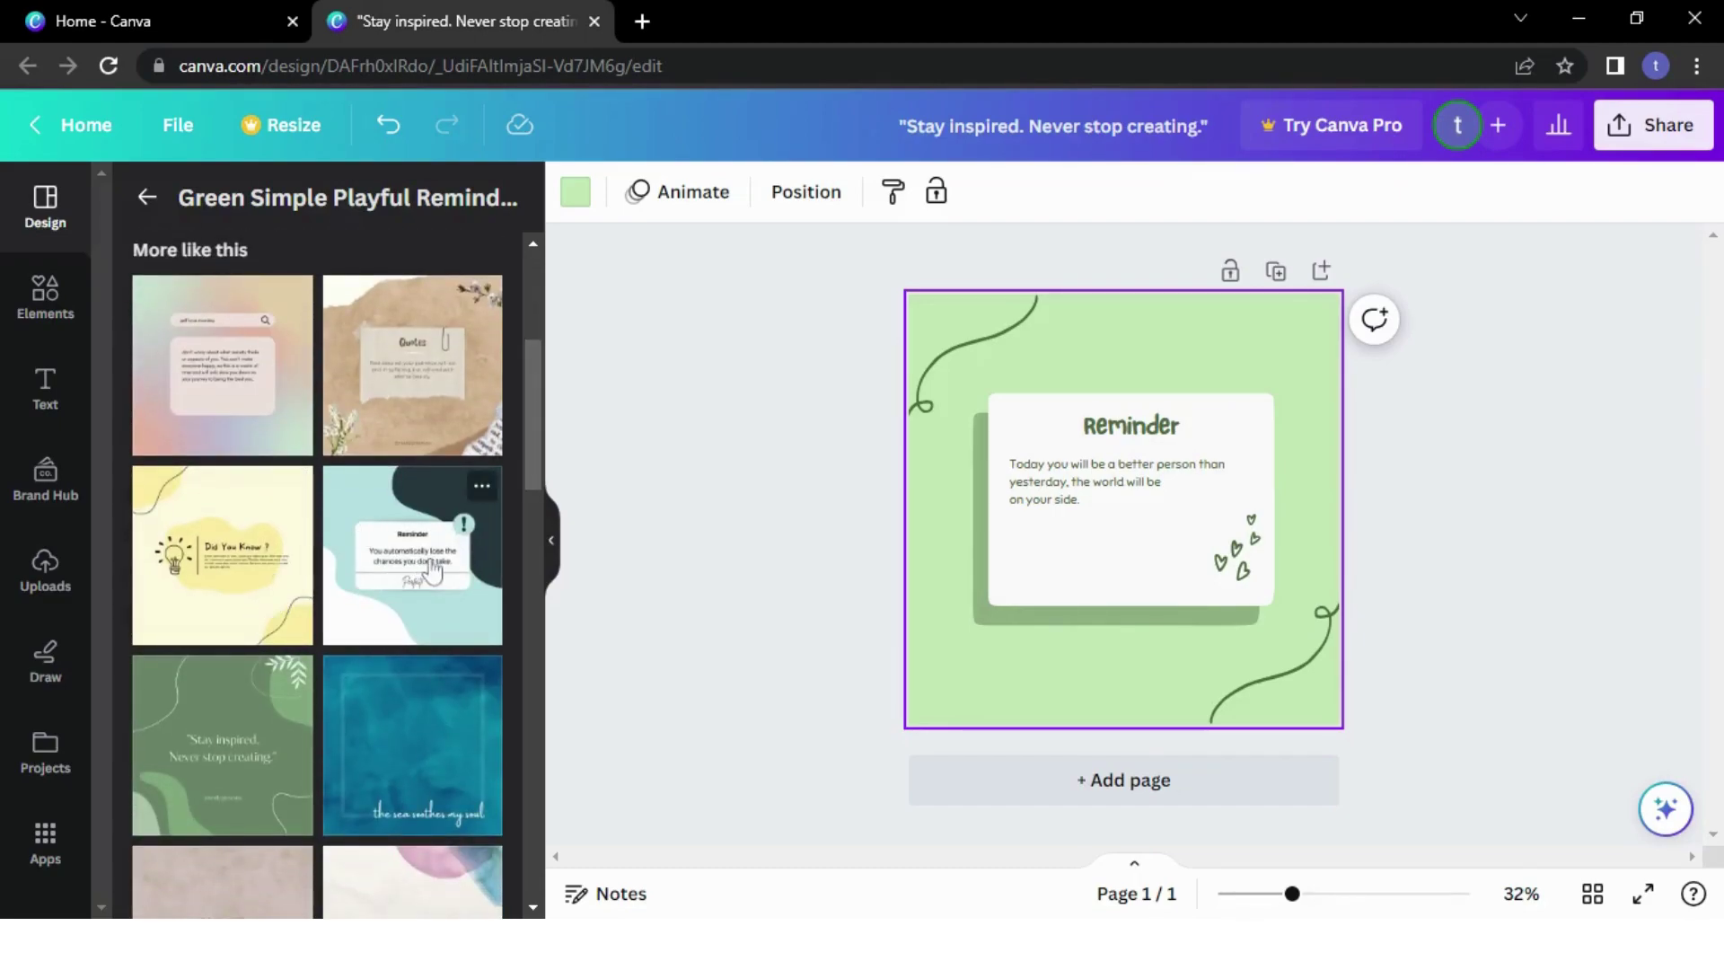
{"action": "left_click", "coordinate": [264, 747]}
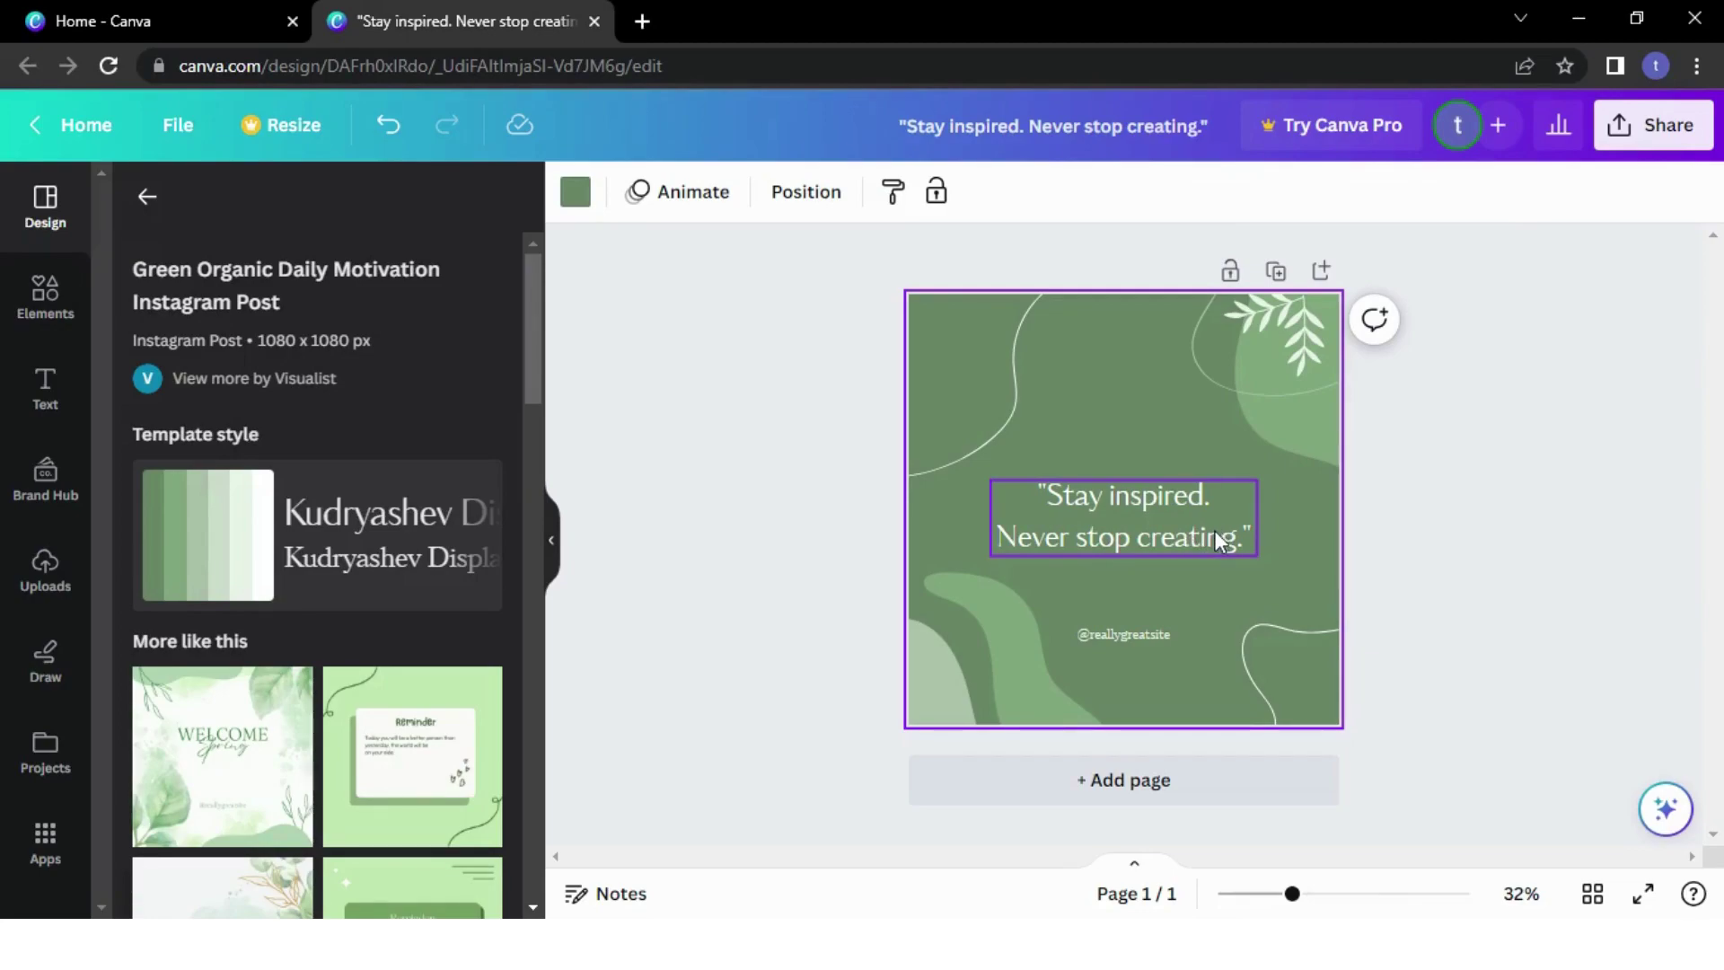
Clear all of the template's quote text, and undo the deletion
{"action": "left_click", "coordinate": [1215, 537]}
{"action": "double_click", "coordinate": [1214, 537]}
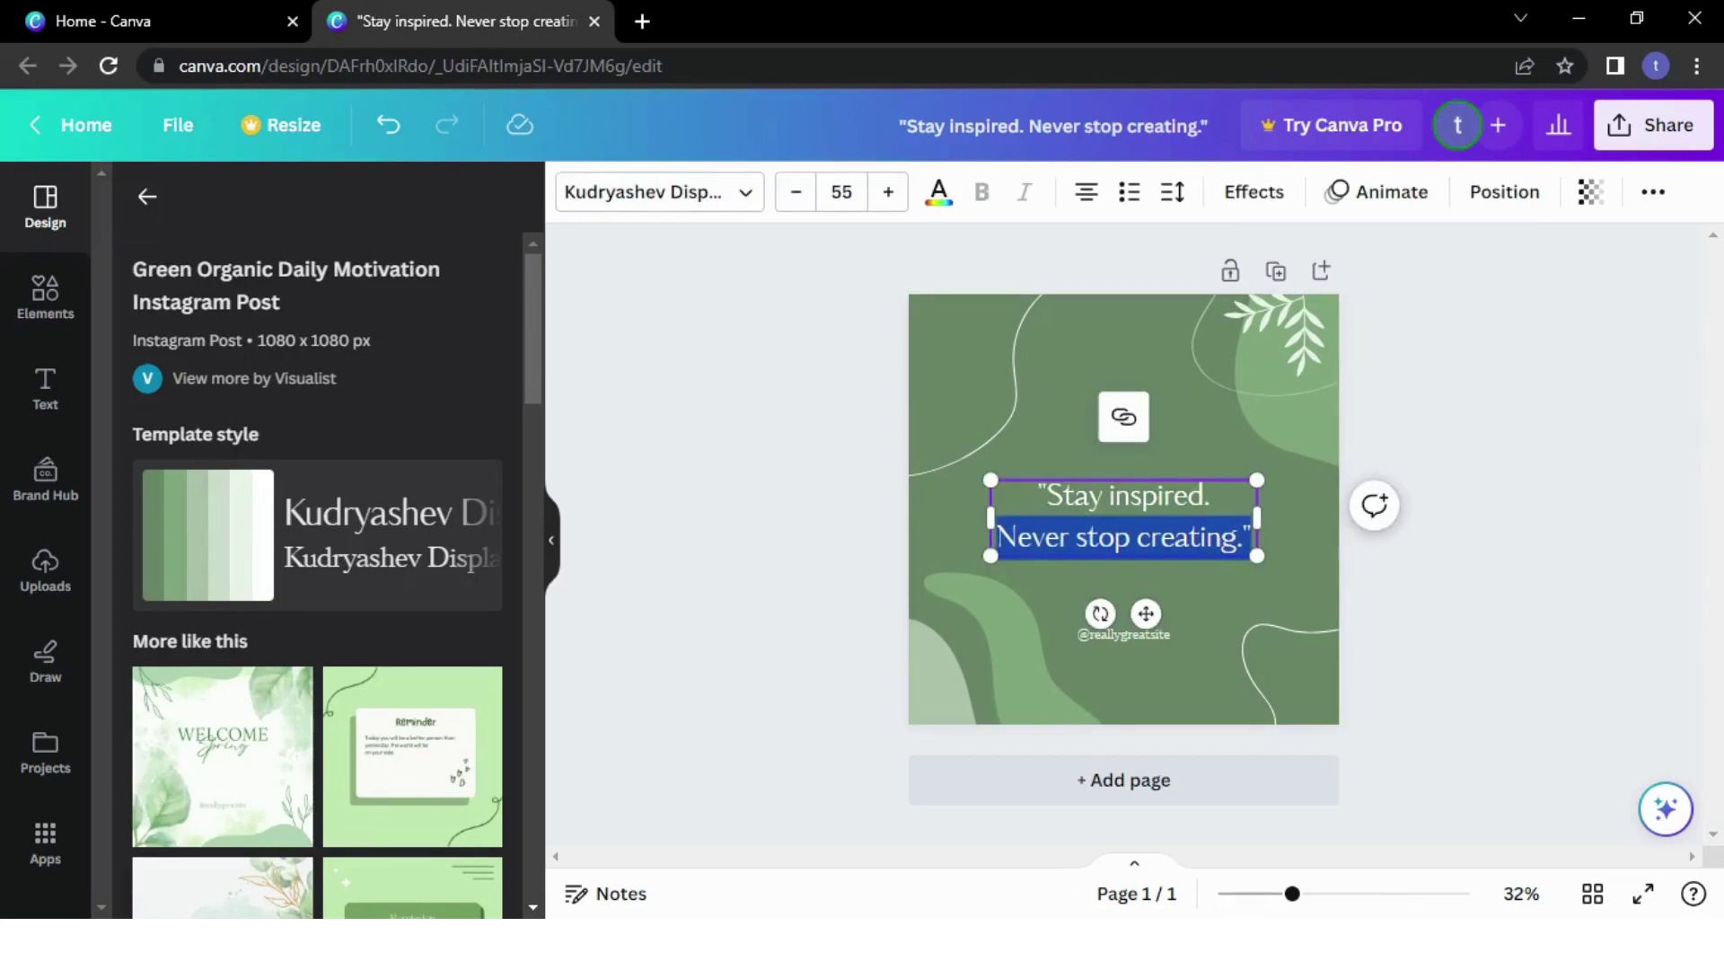
{"action": "key", "text": "ctrl+a"}
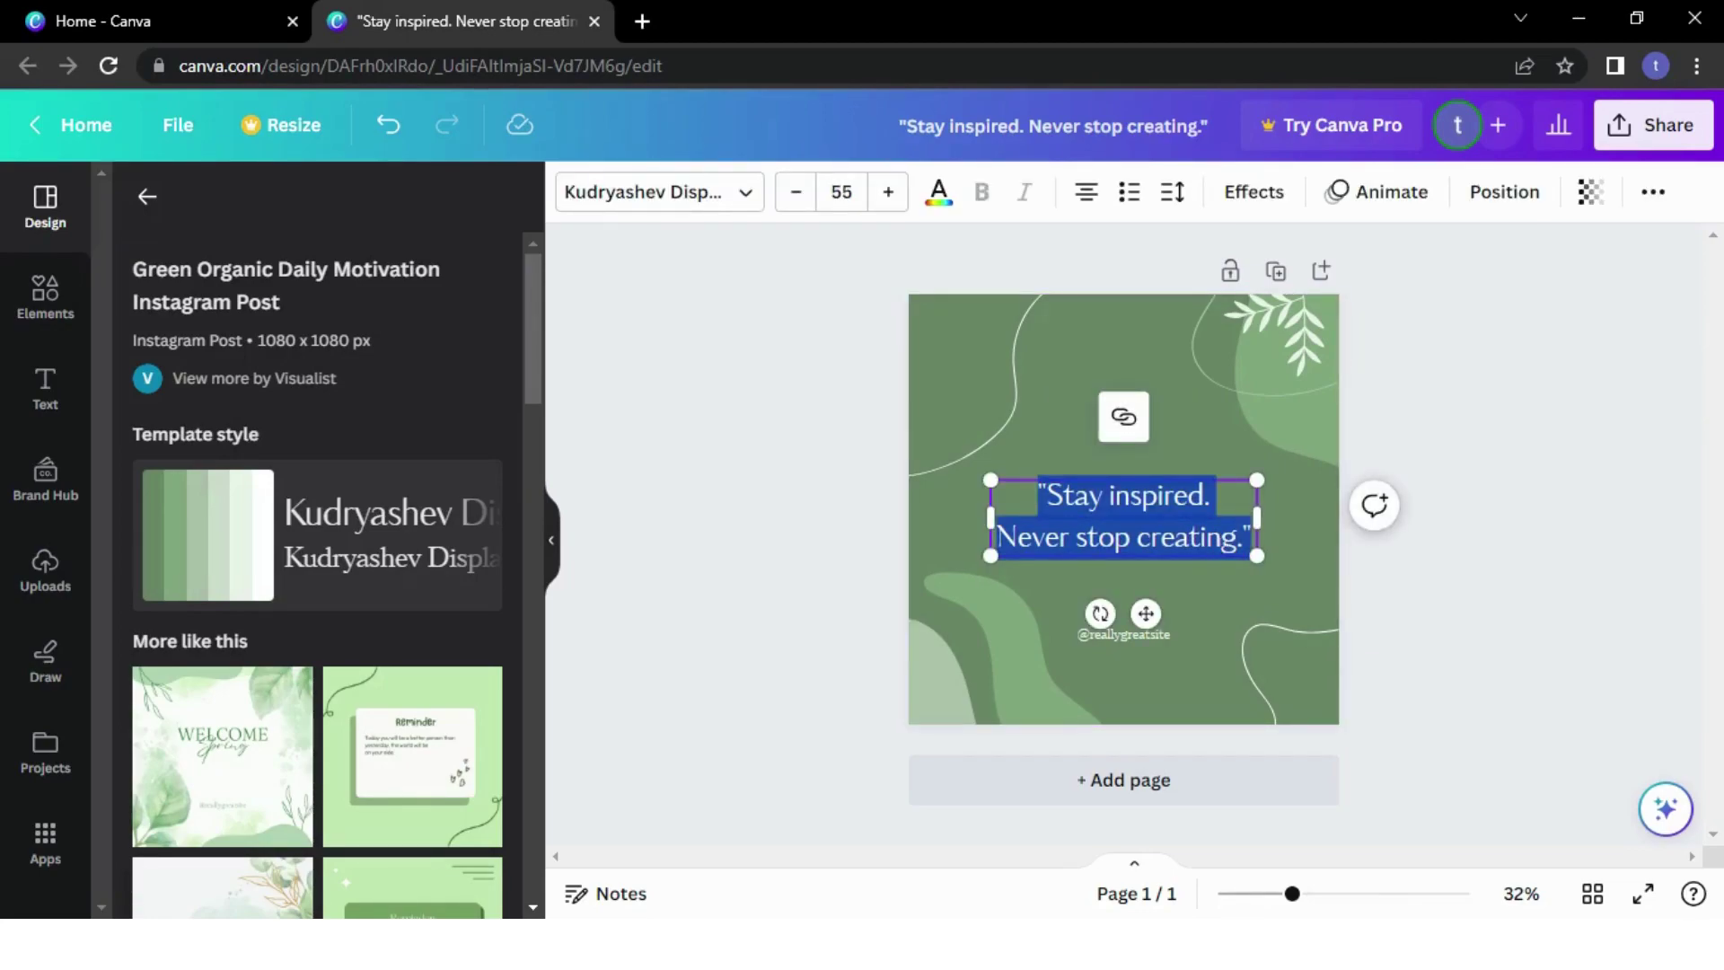
{"action": "key", "text": "BackSpace"}
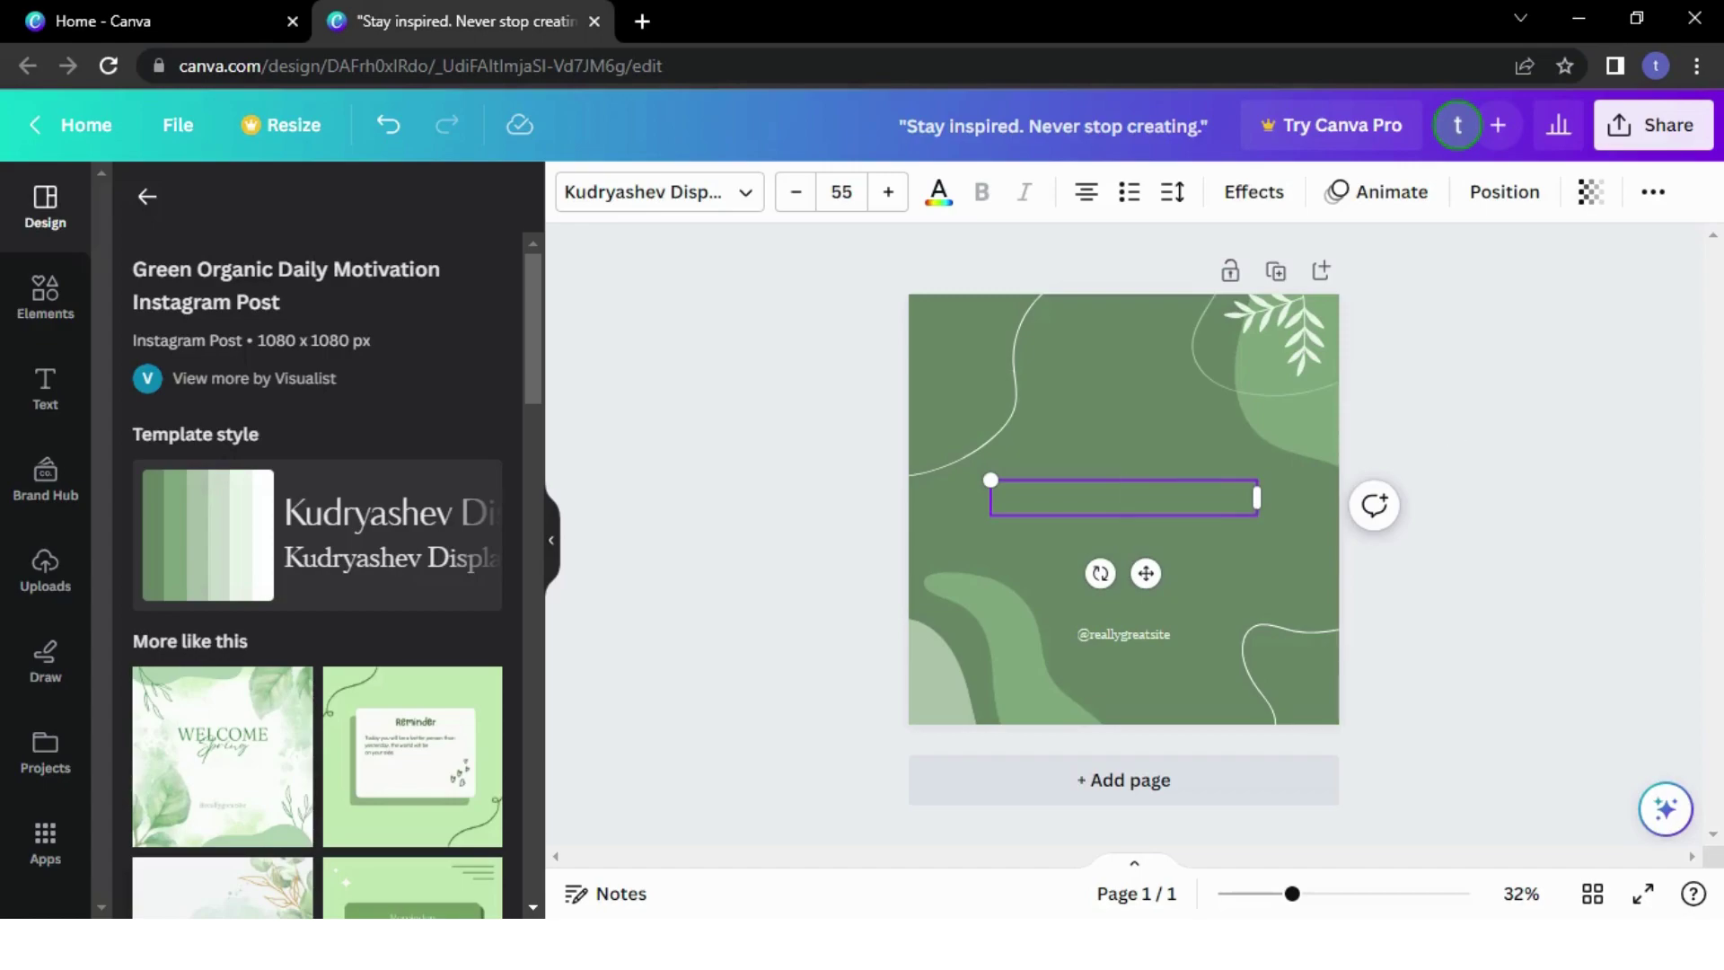
{"action": "key", "text": "ctrl+z"}
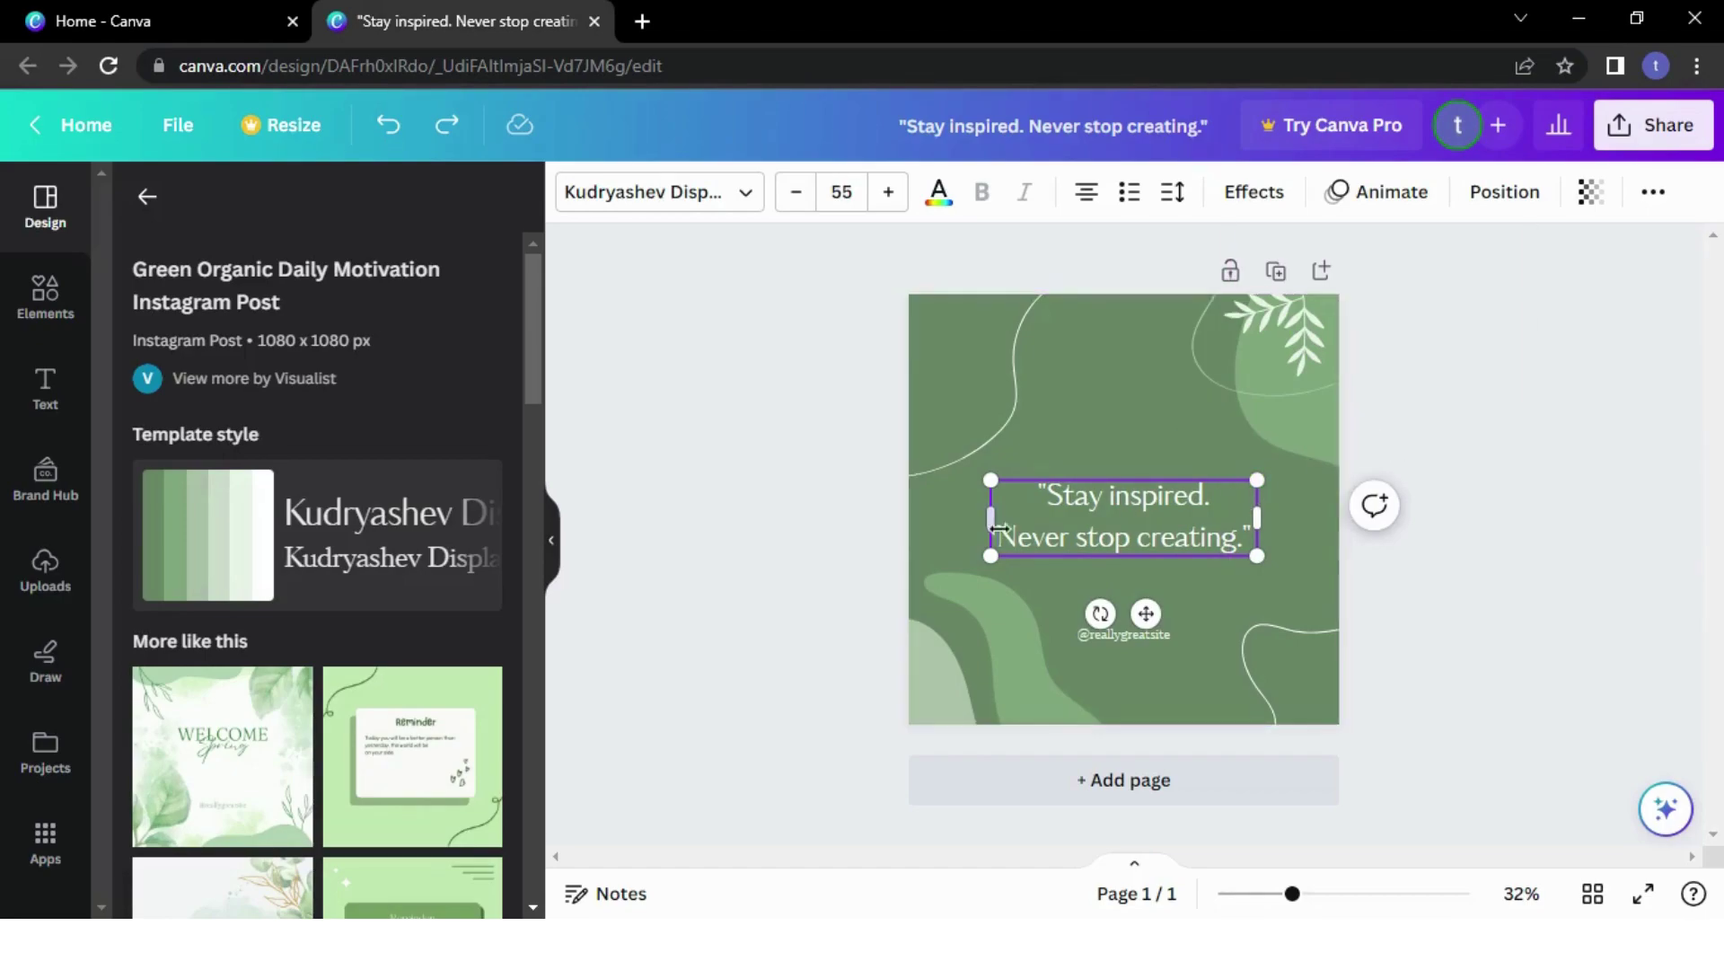
Add a second page to the design and set its background color to white
{"action": "left_click", "coordinate": [1208, 794]}
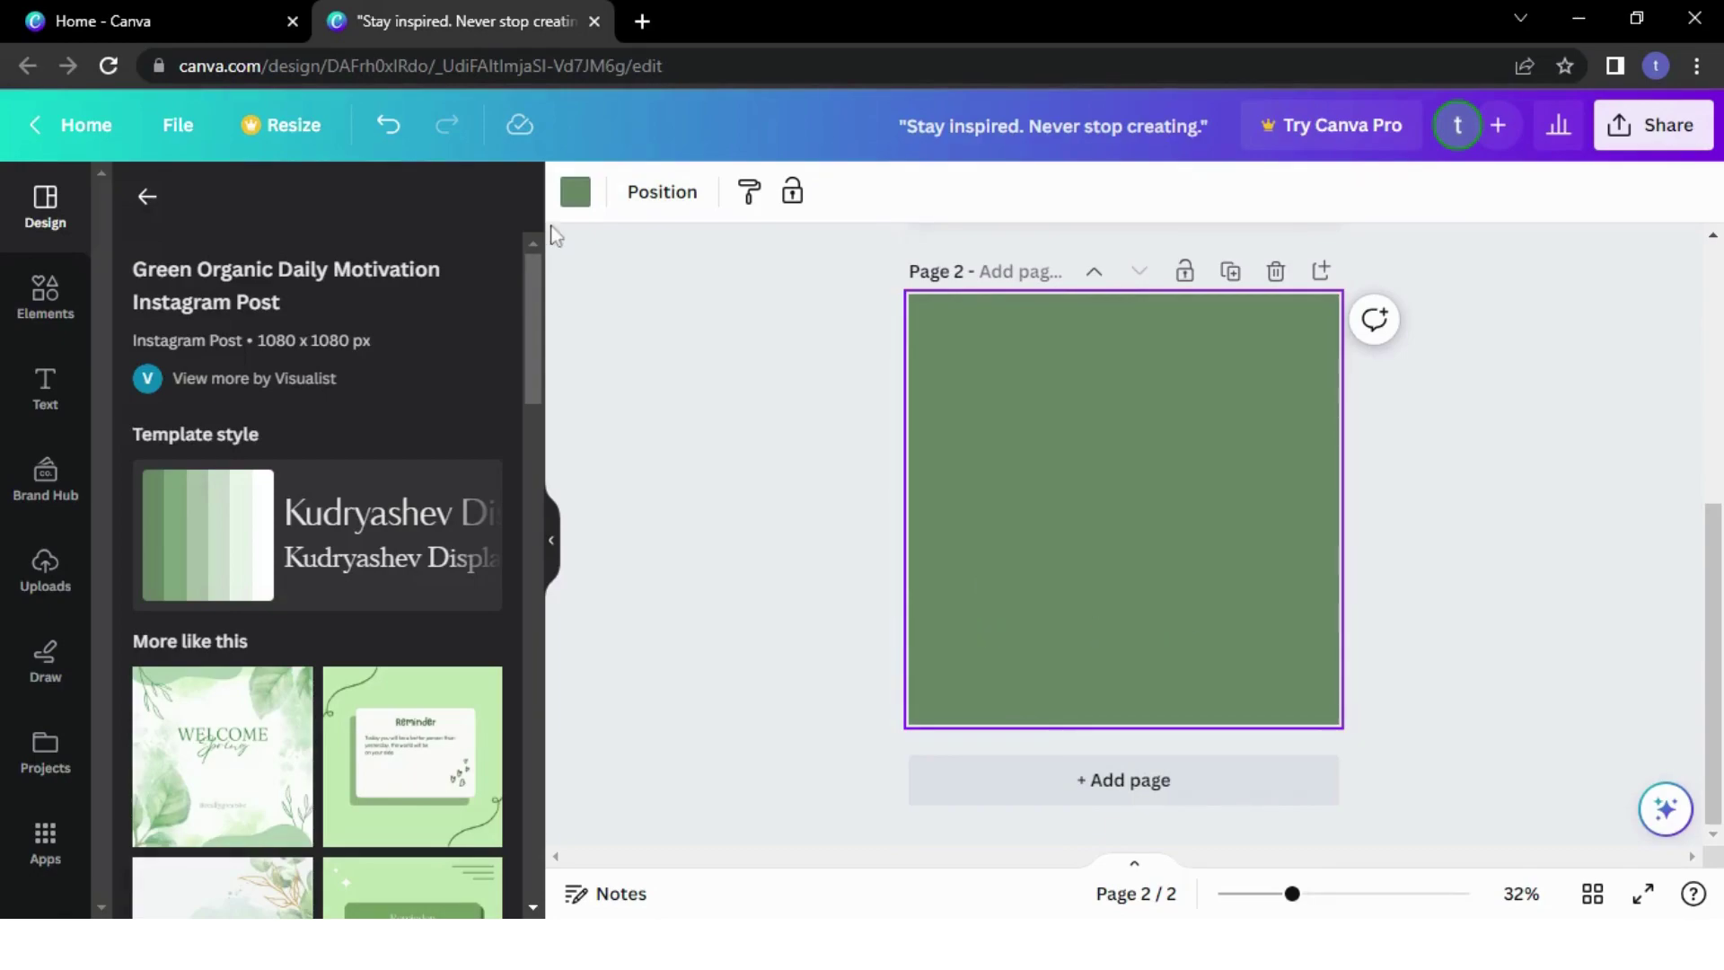
{"action": "left_click", "coordinate": [575, 194]}
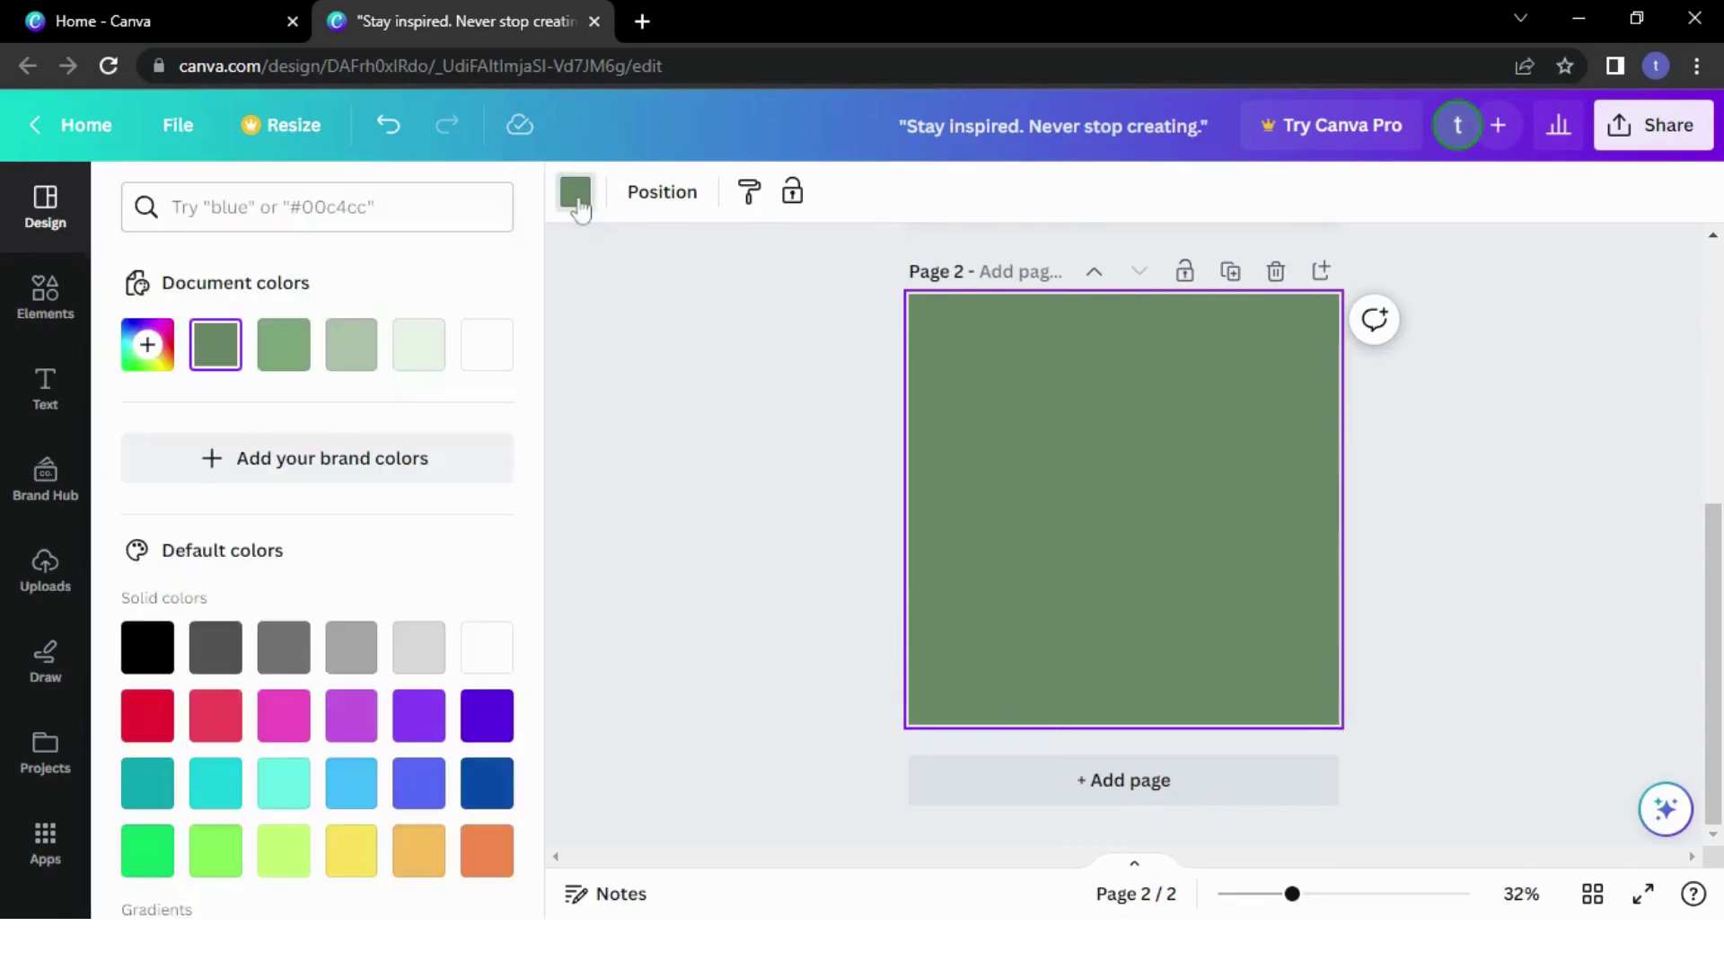
{"action": "left_click", "coordinate": [478, 653]}
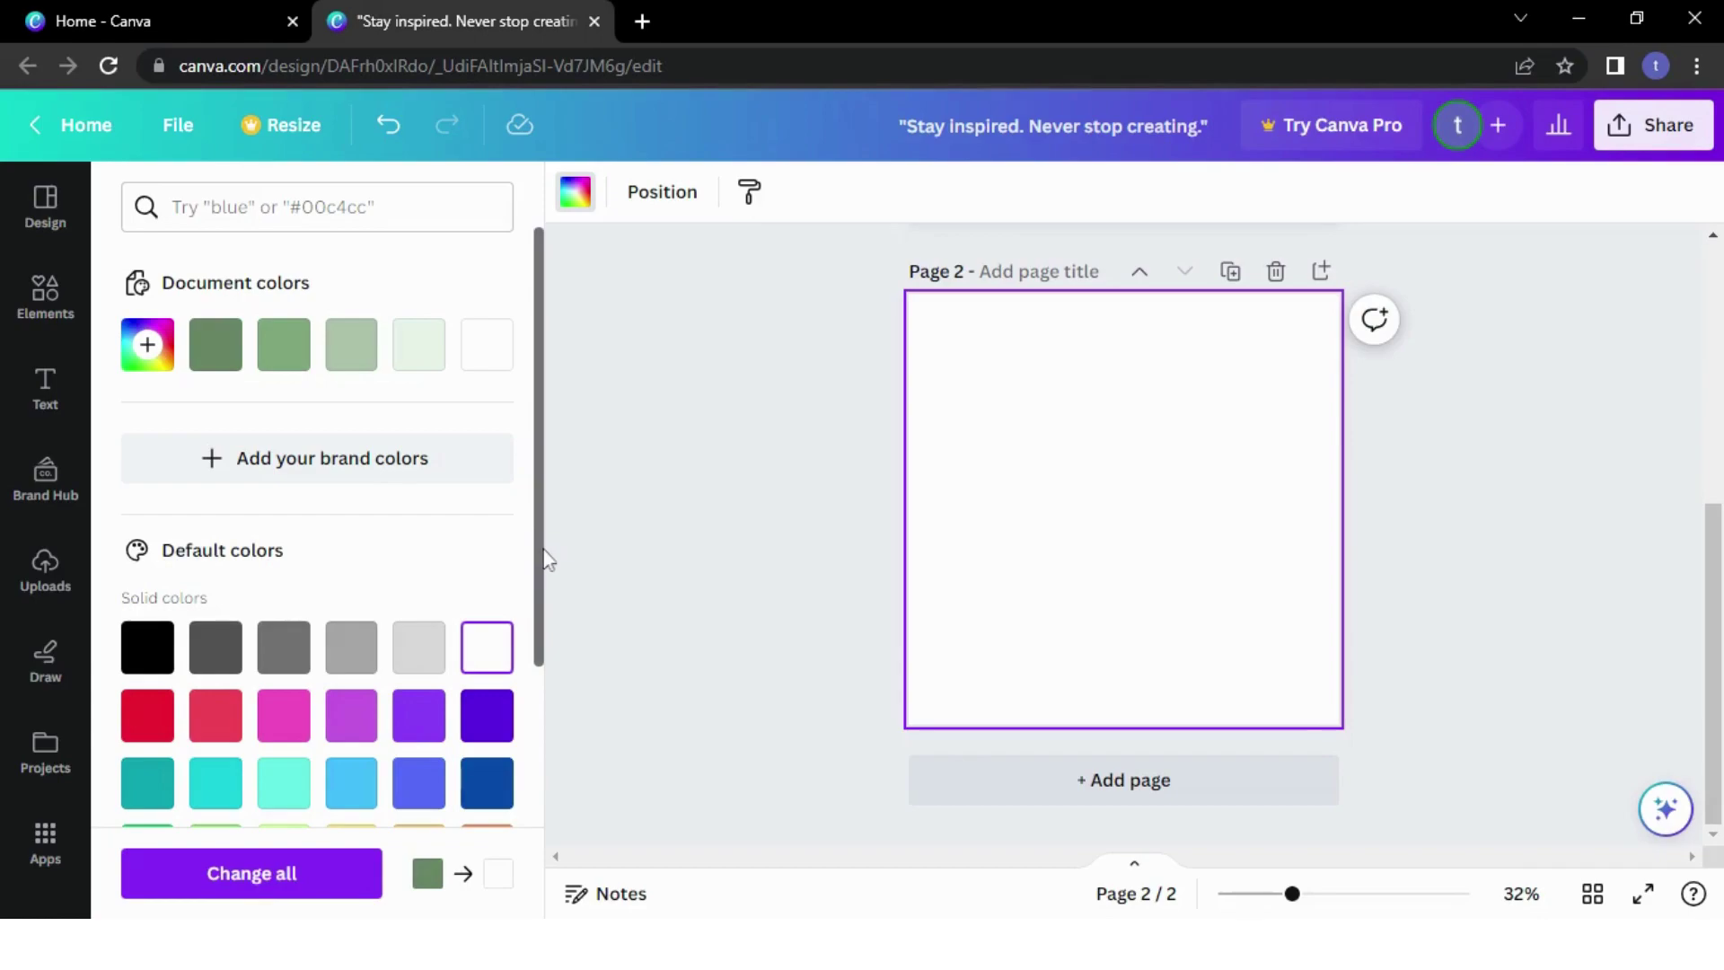
Search element photos for "INSPIRATION" and add the free picture of a silhouetted hiker with raised arms facing a mountain to page 2
{"action": "left_click", "coordinate": [38, 290]}
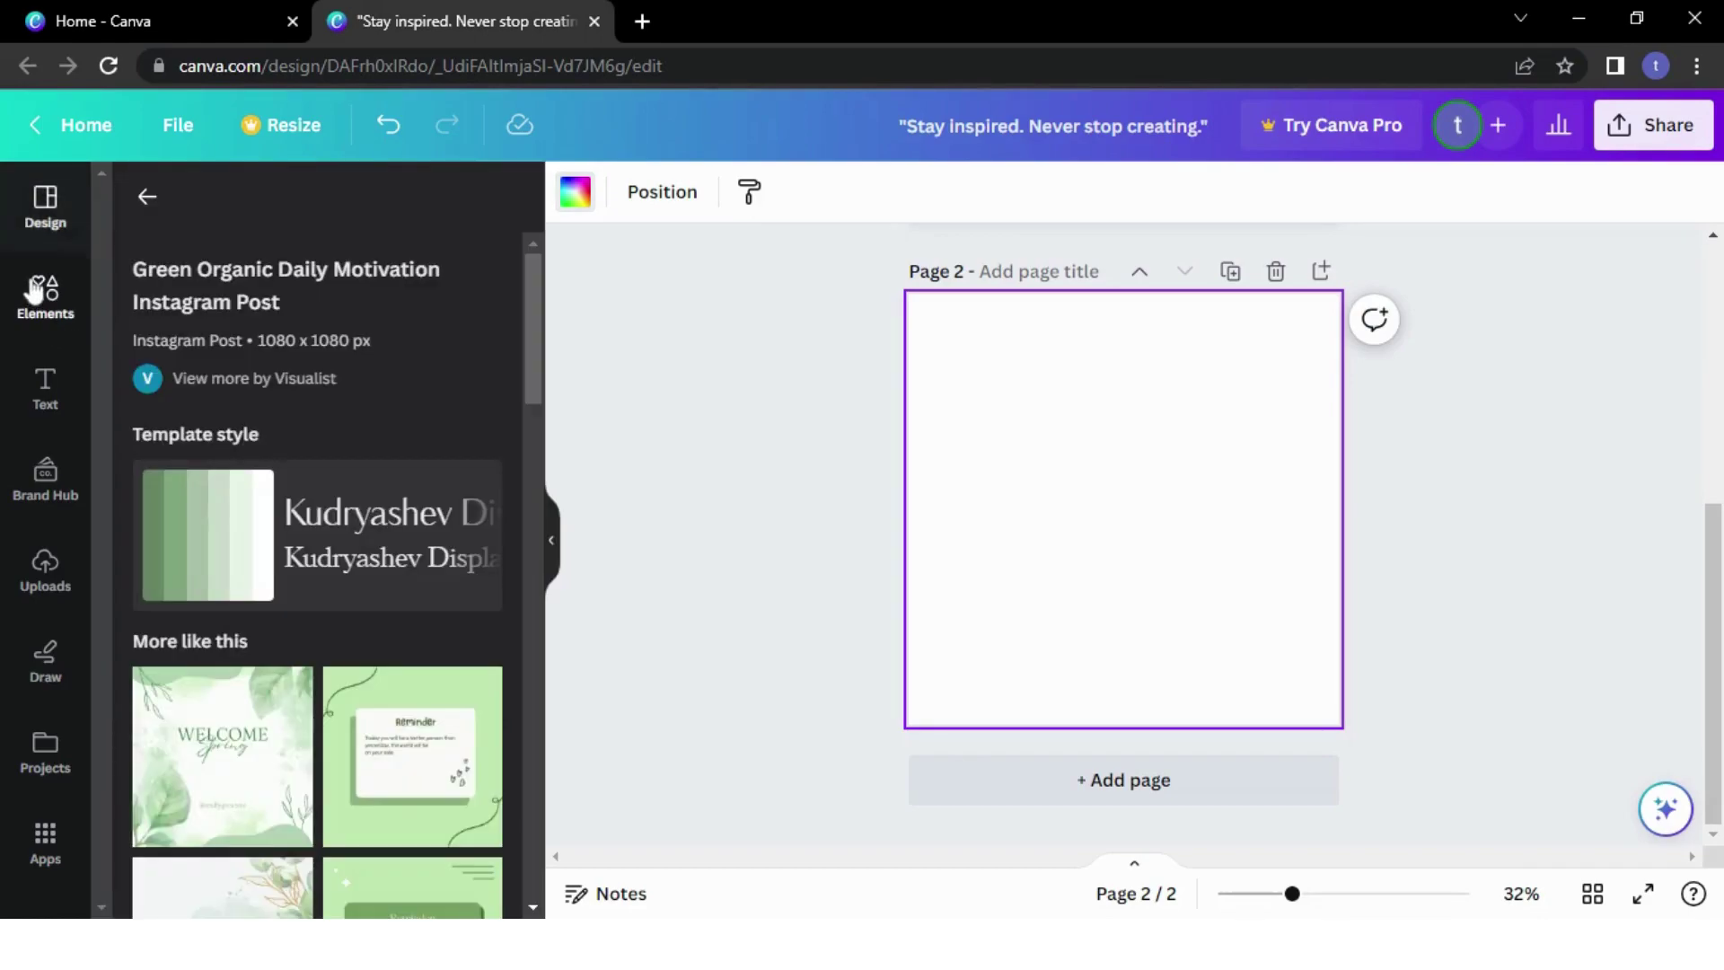
{"action": "left_click", "coordinate": [252, 207]}
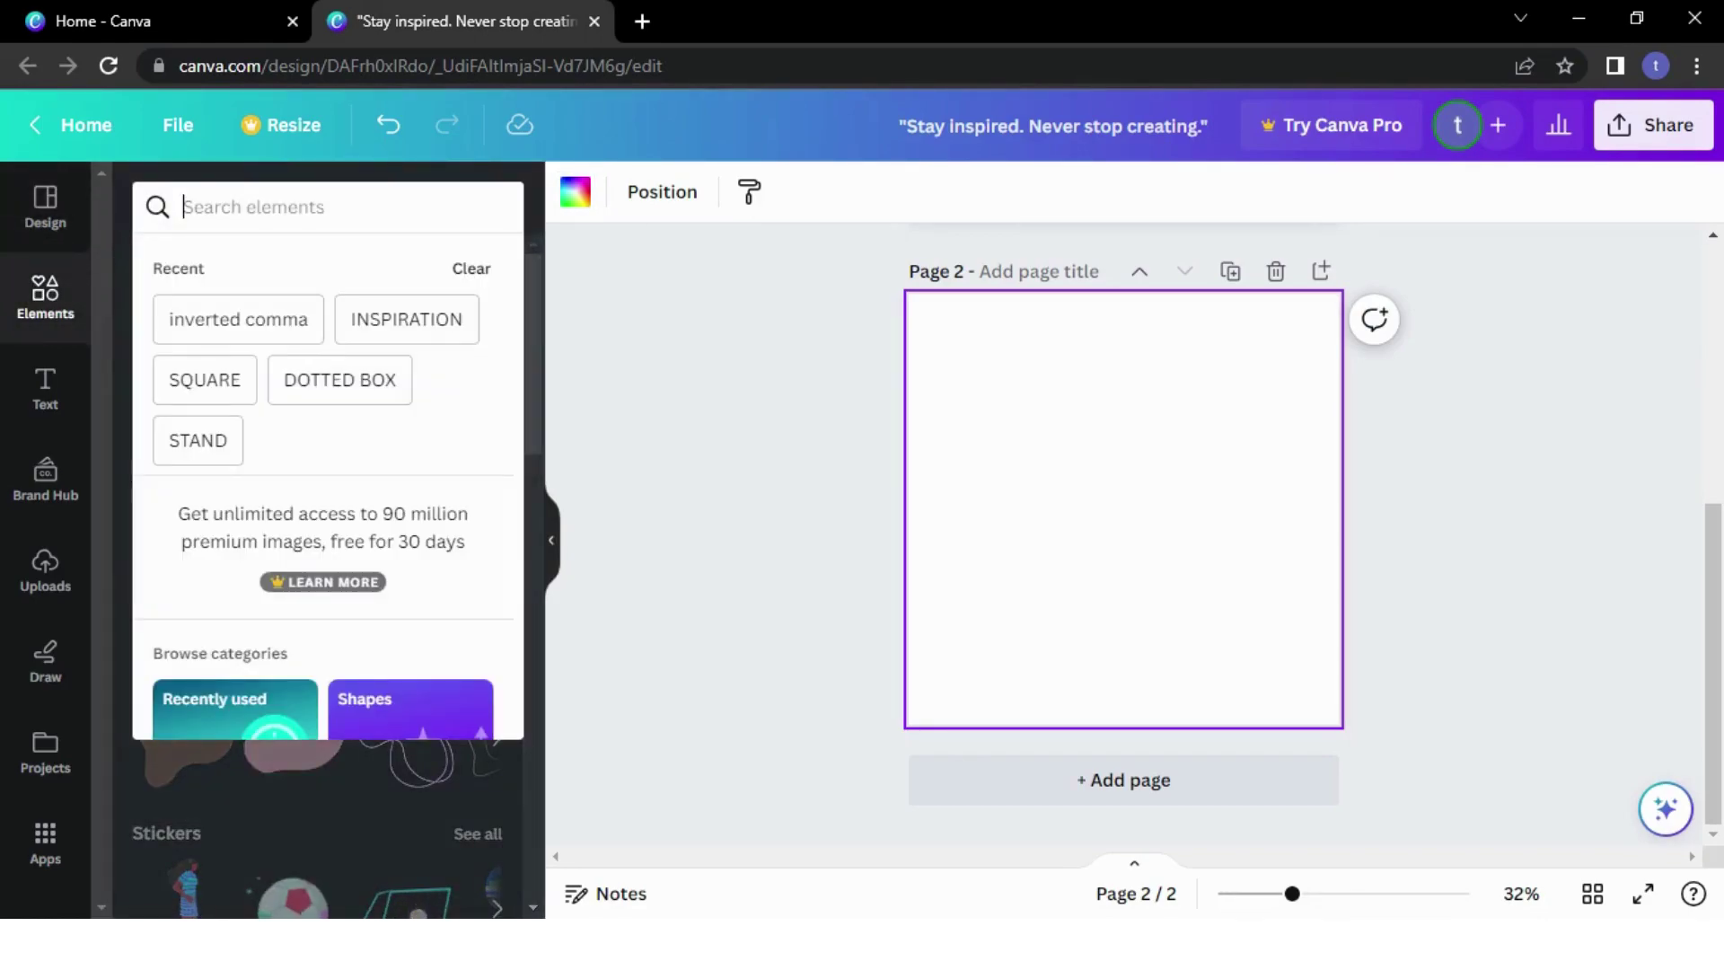
{"action": "left_click", "coordinate": [392, 319]}
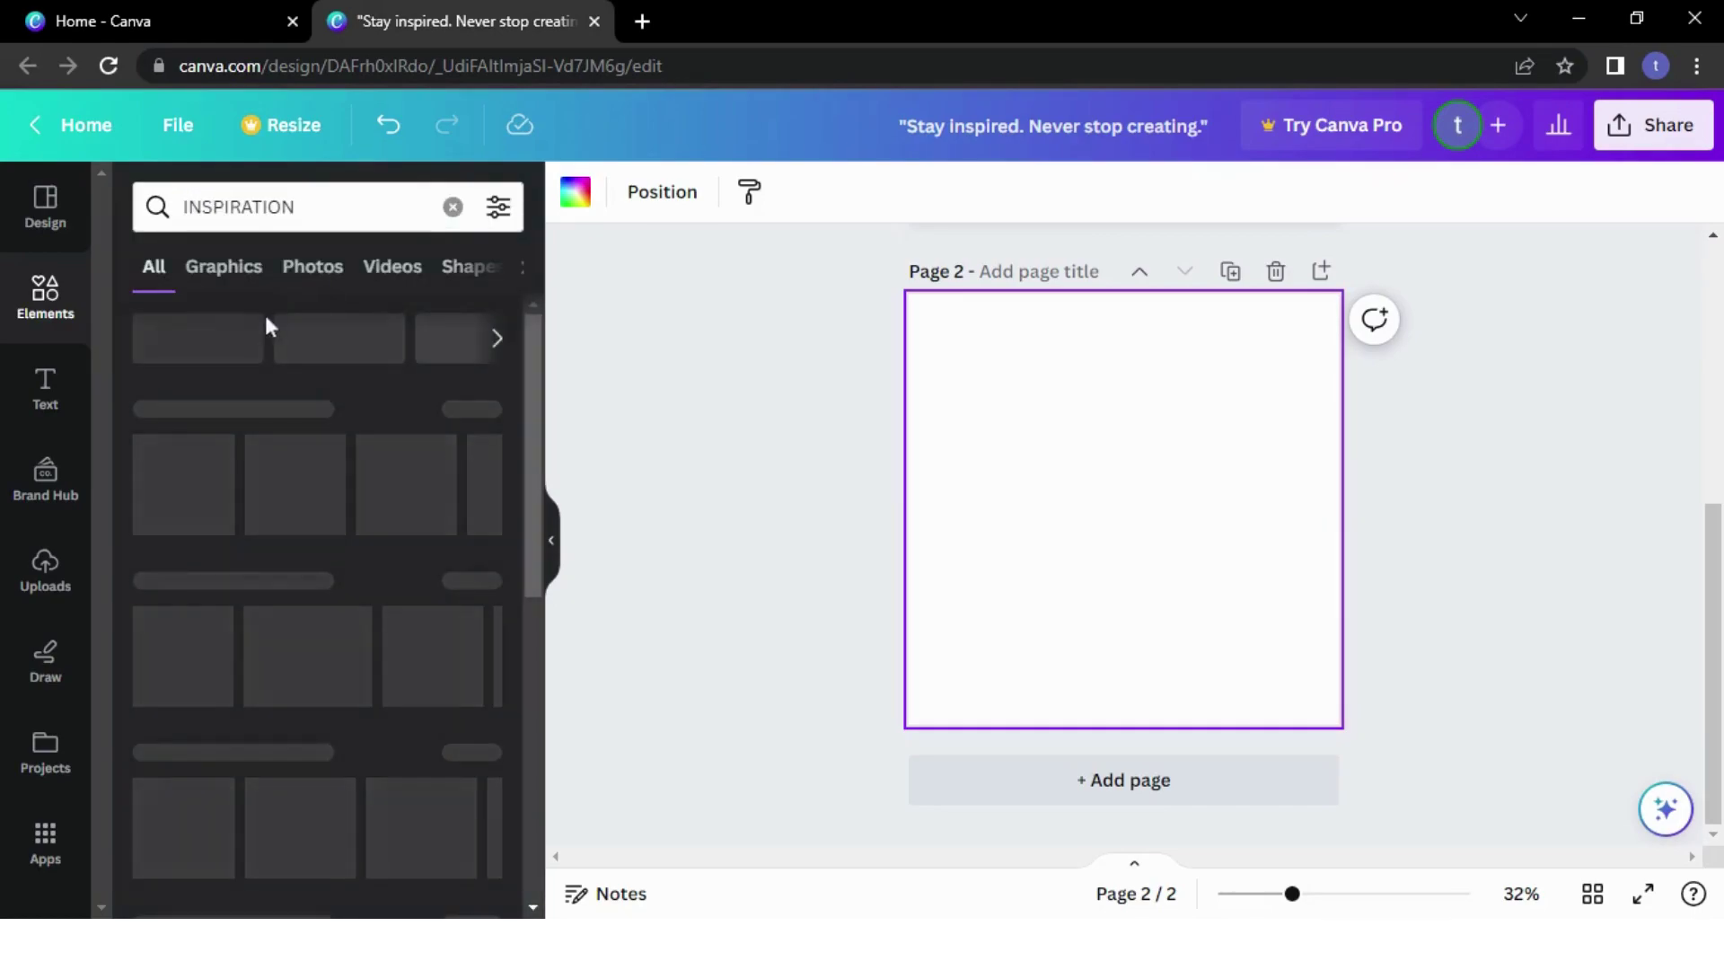
{"action": "left_click", "coordinate": [306, 272]}
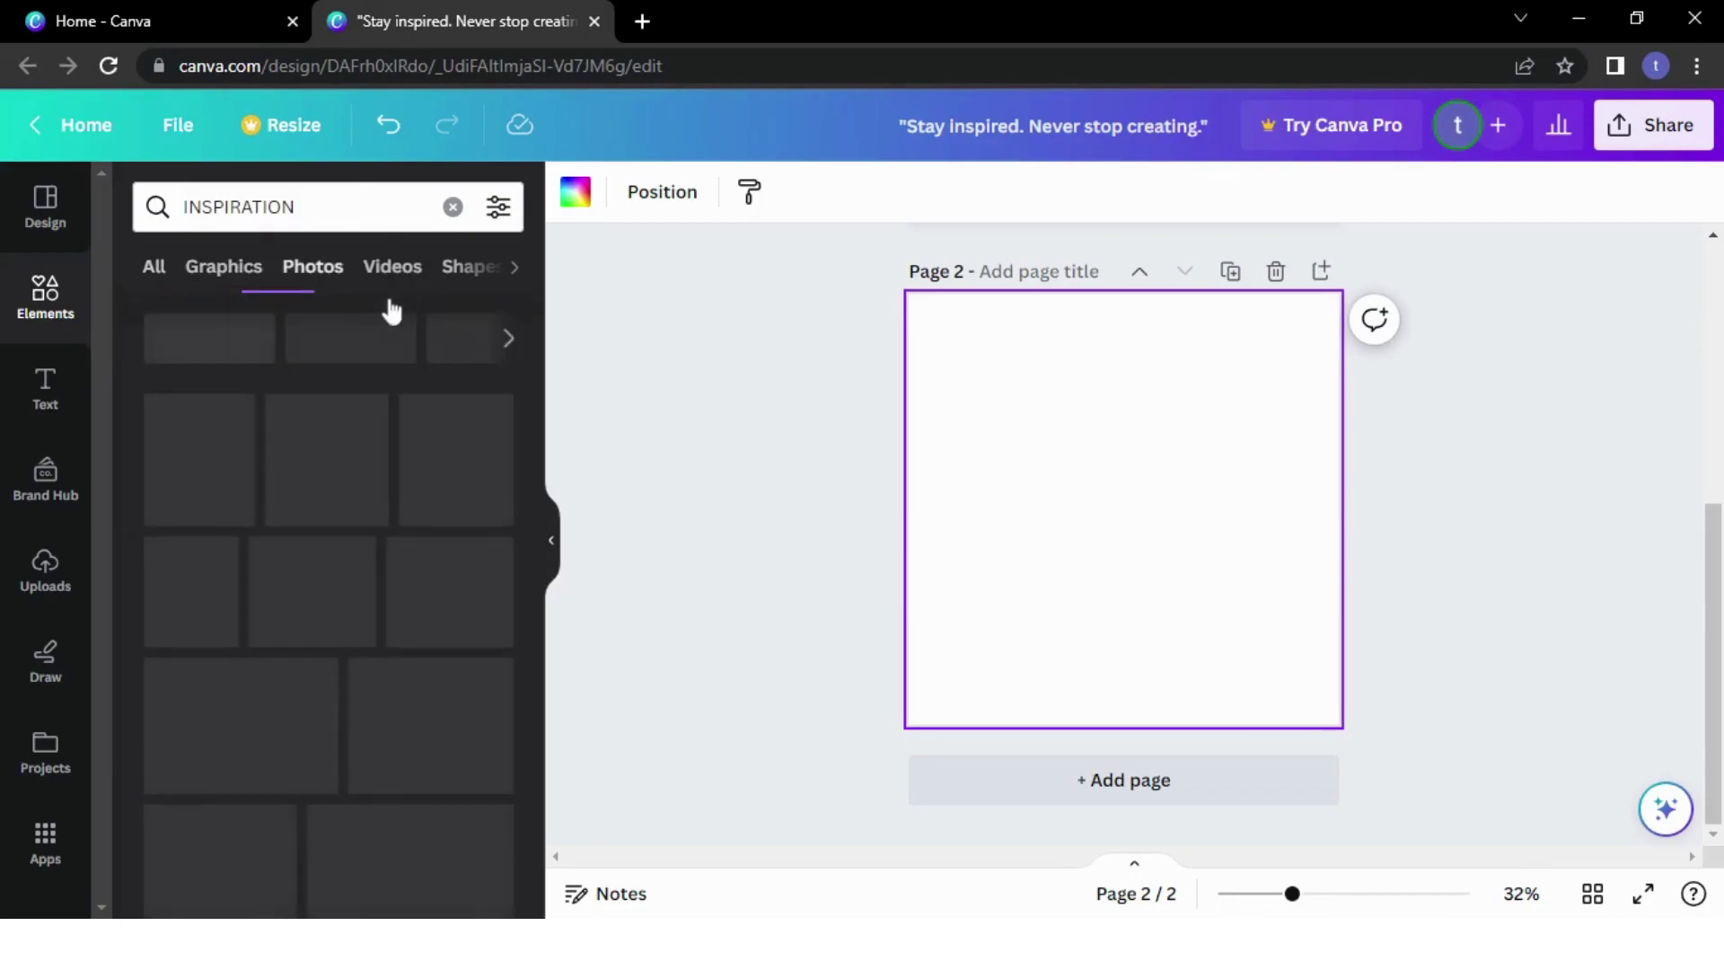
{"action": "left_click_drag", "start_coordinate": [531, 455], "coordinate": [523, 601]}
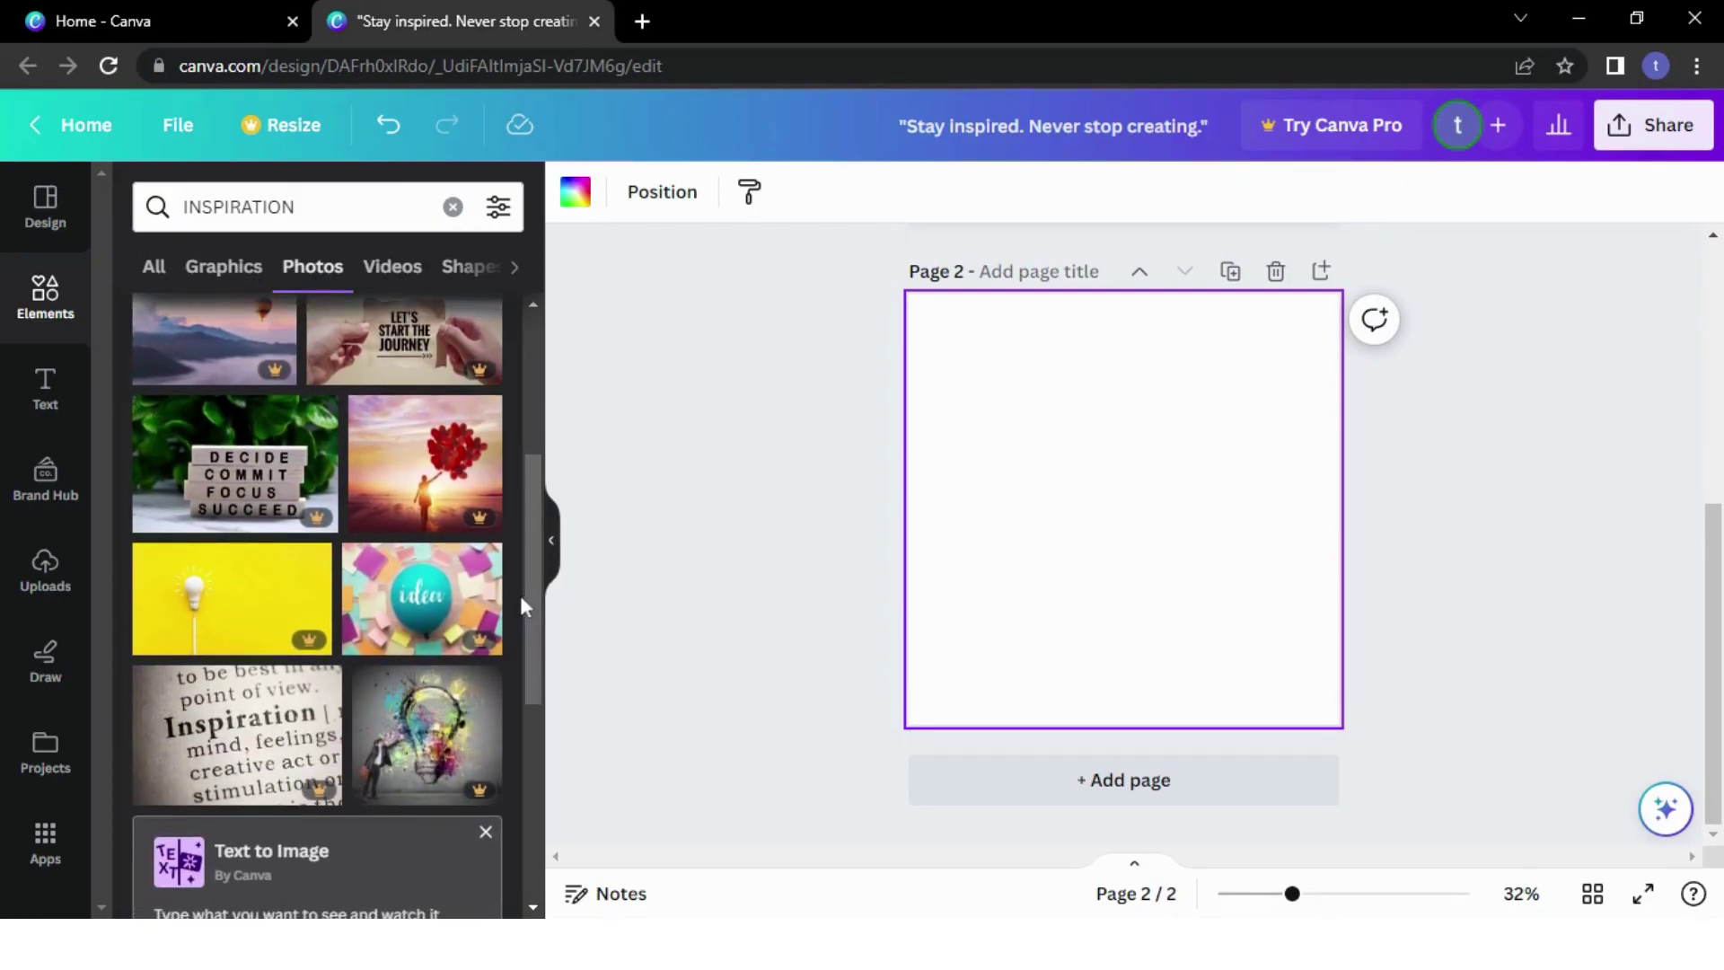
{"action": "left_click_drag", "start_coordinate": [522, 588], "coordinate": [538, 739]}
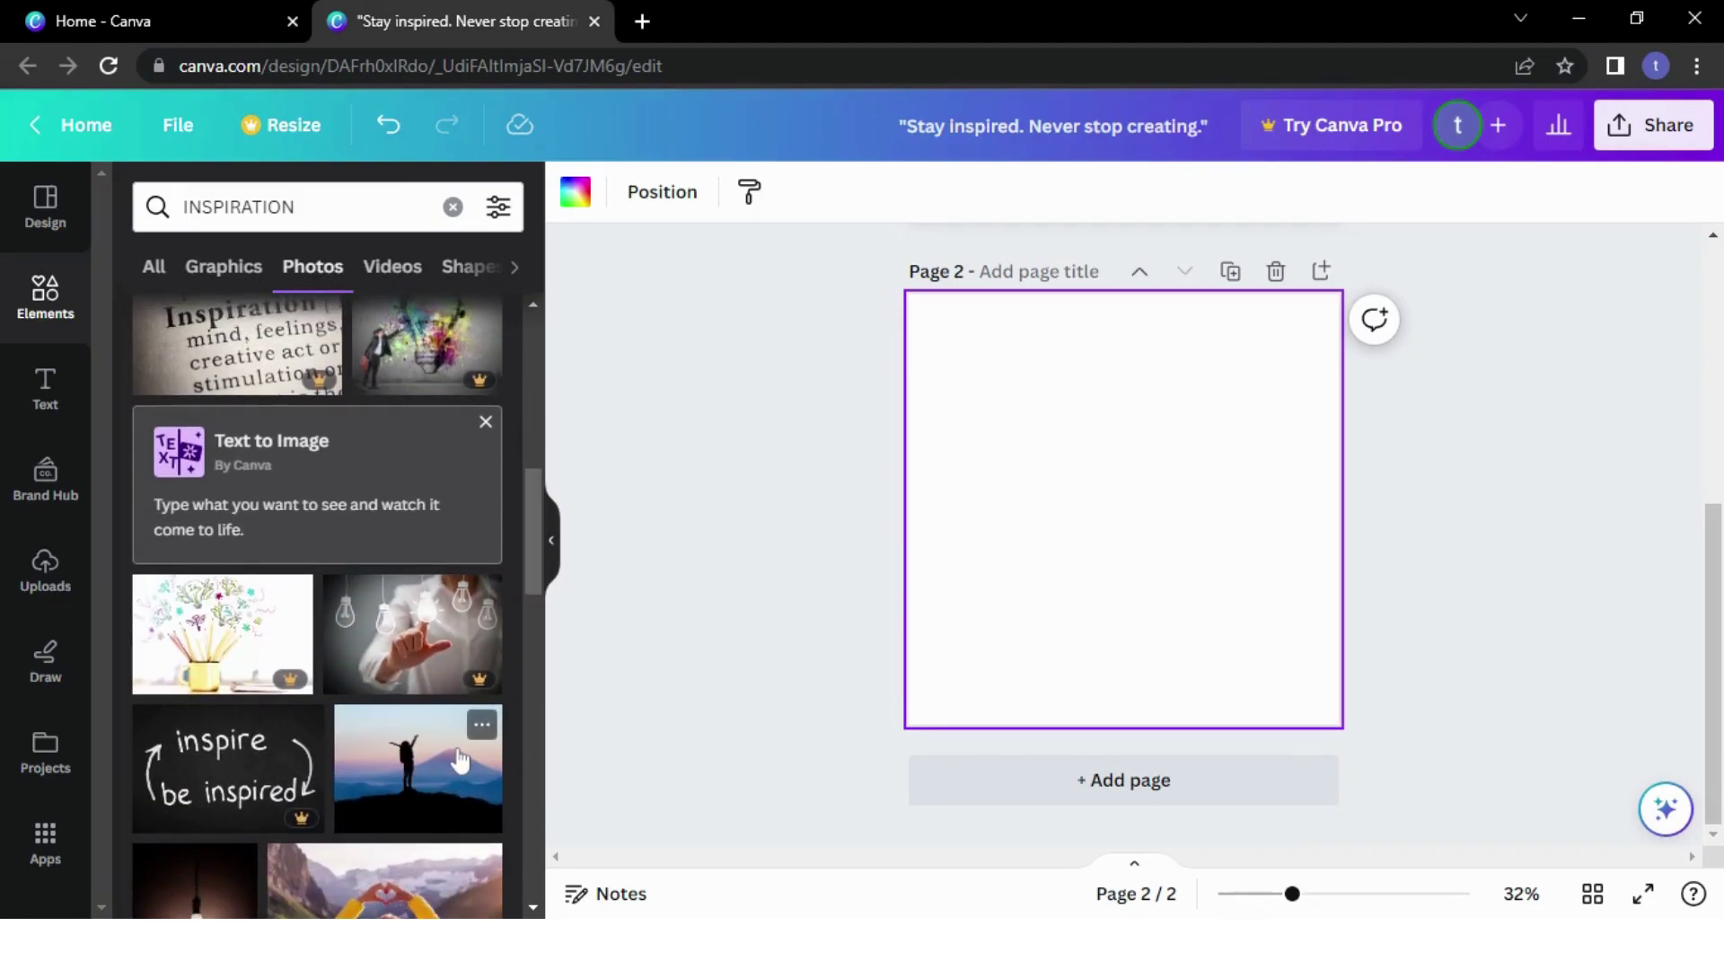
{"action": "mouse_move", "coordinate": [535, 535]}
{"action": "left_mouse_down"}
{"action": "mouse_move", "coordinate": [543, 624]}
{"action": "mouse_move", "coordinate": [535, 558]}
{"action": "left_mouse_up"}
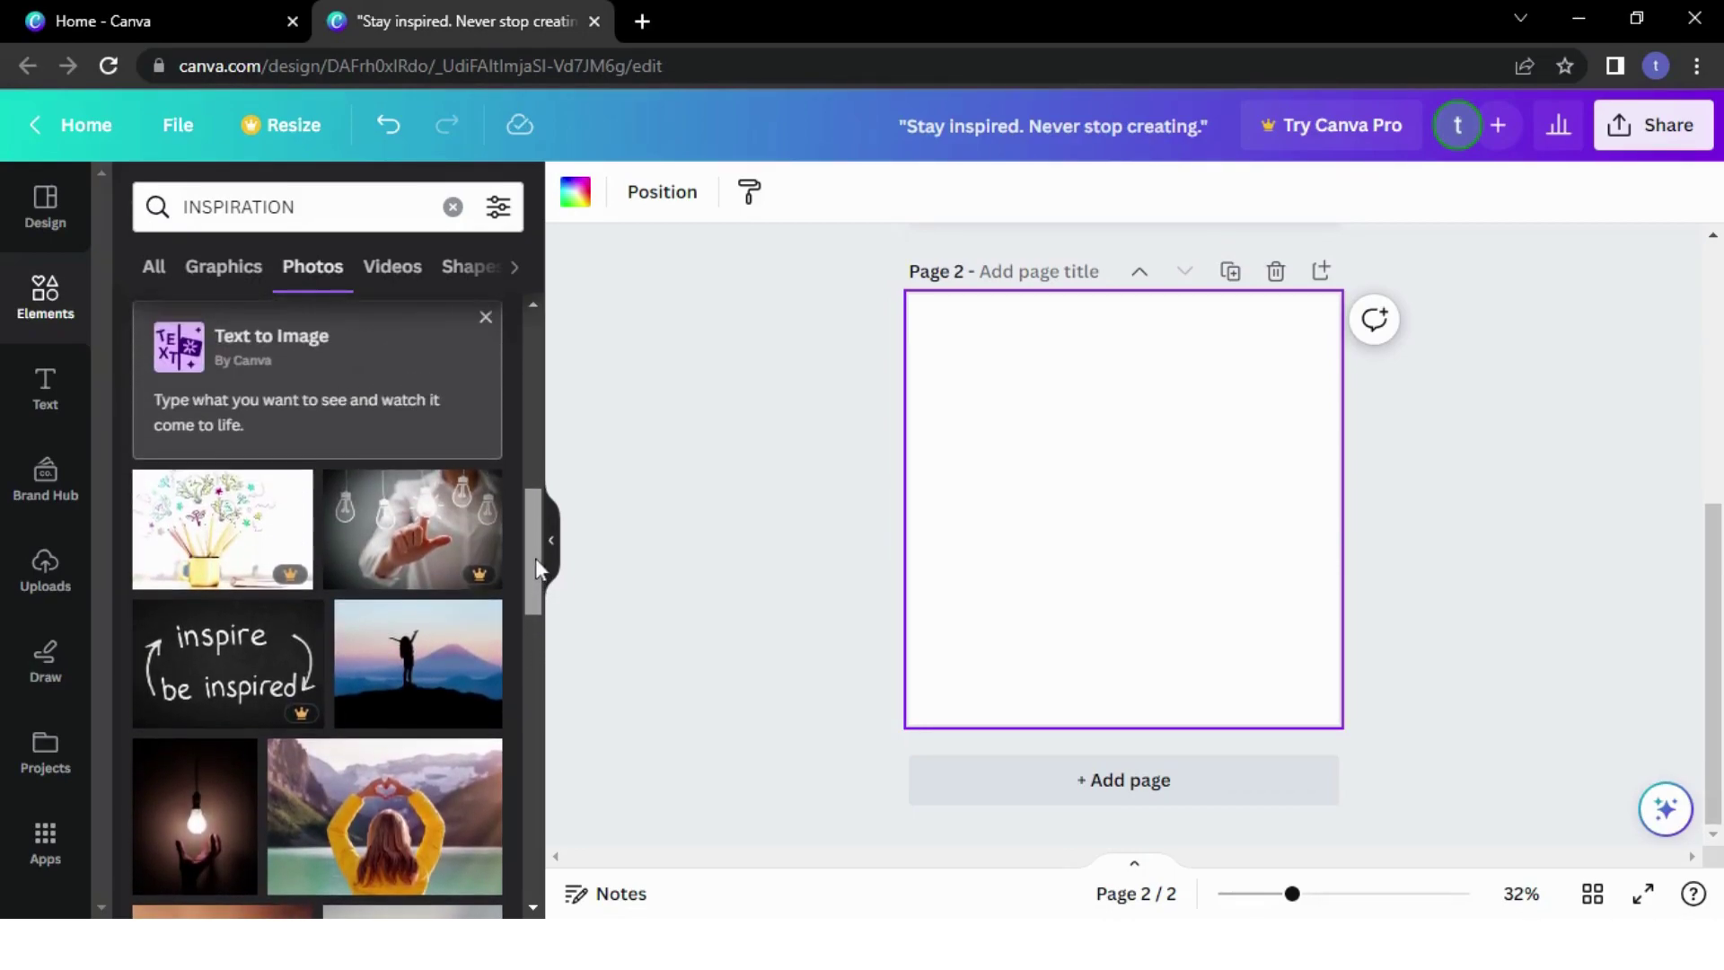
{"action": "left_click", "coordinate": [442, 649]}
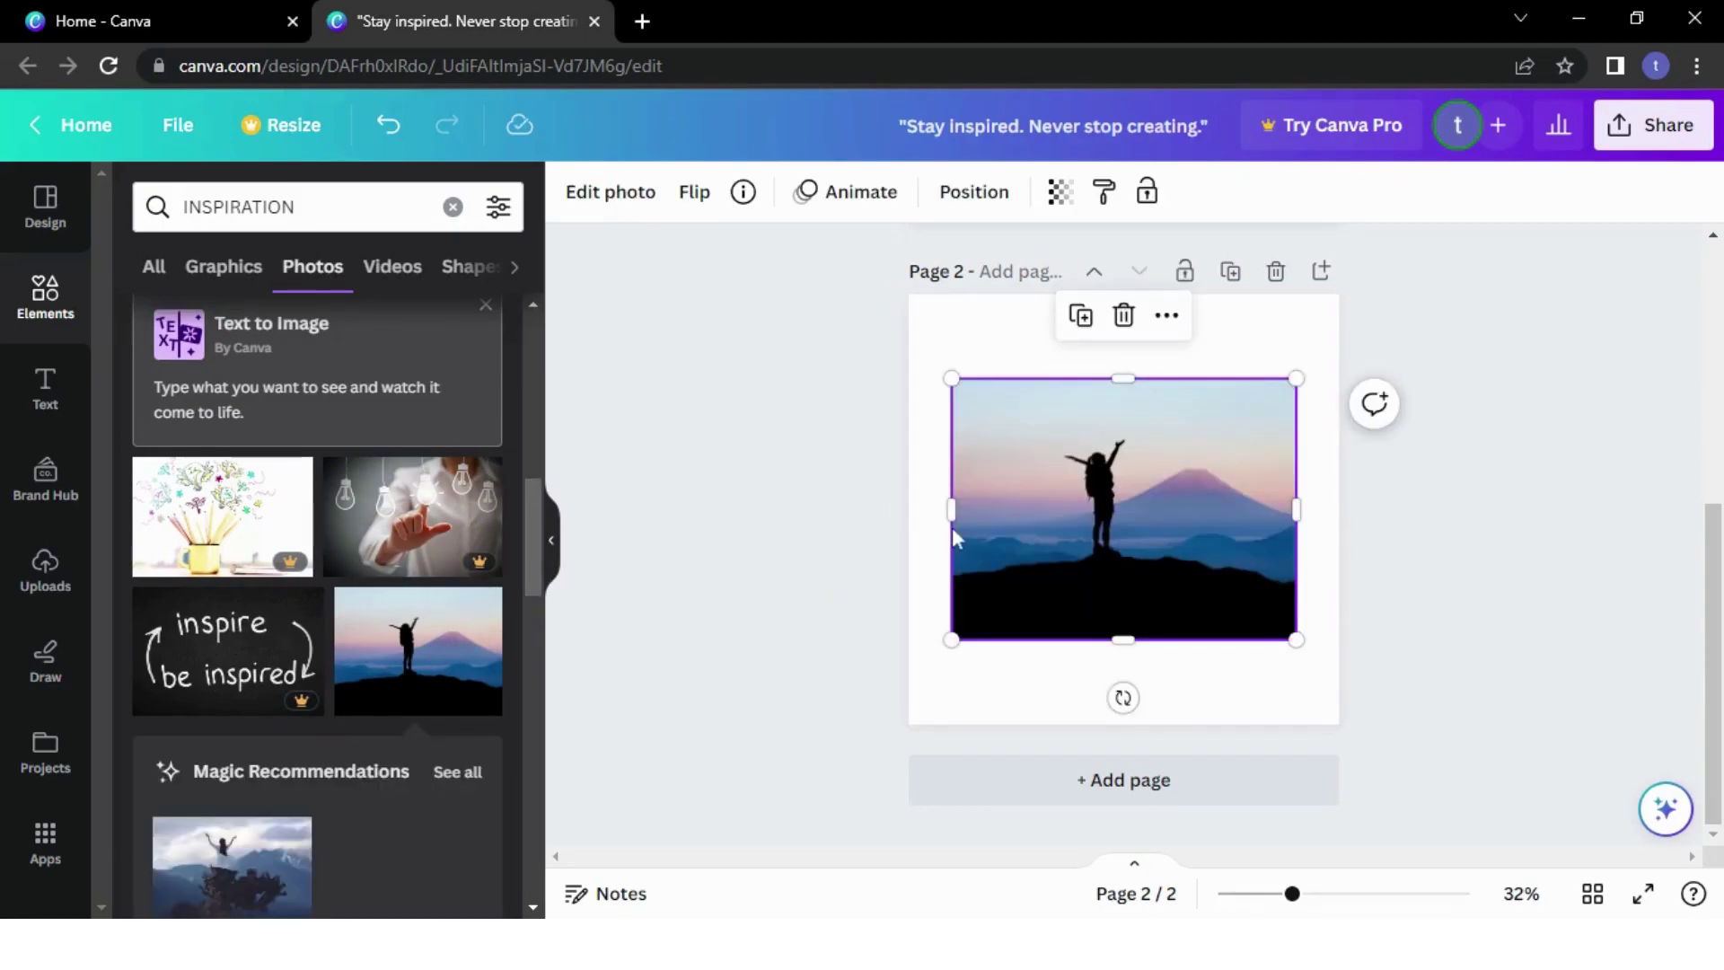
Enlarge the hiker photo and center it so that it covers the whole of page 2
{"action": "left_click_drag", "start_coordinate": [1072, 488], "coordinate": [1055, 440]}
{"action": "left_click_drag", "start_coordinate": [1254, 555], "coordinate": [1446, 771]}
{"action": "left_click_drag", "start_coordinate": [1266, 638], "coordinate": [1194, 628]}
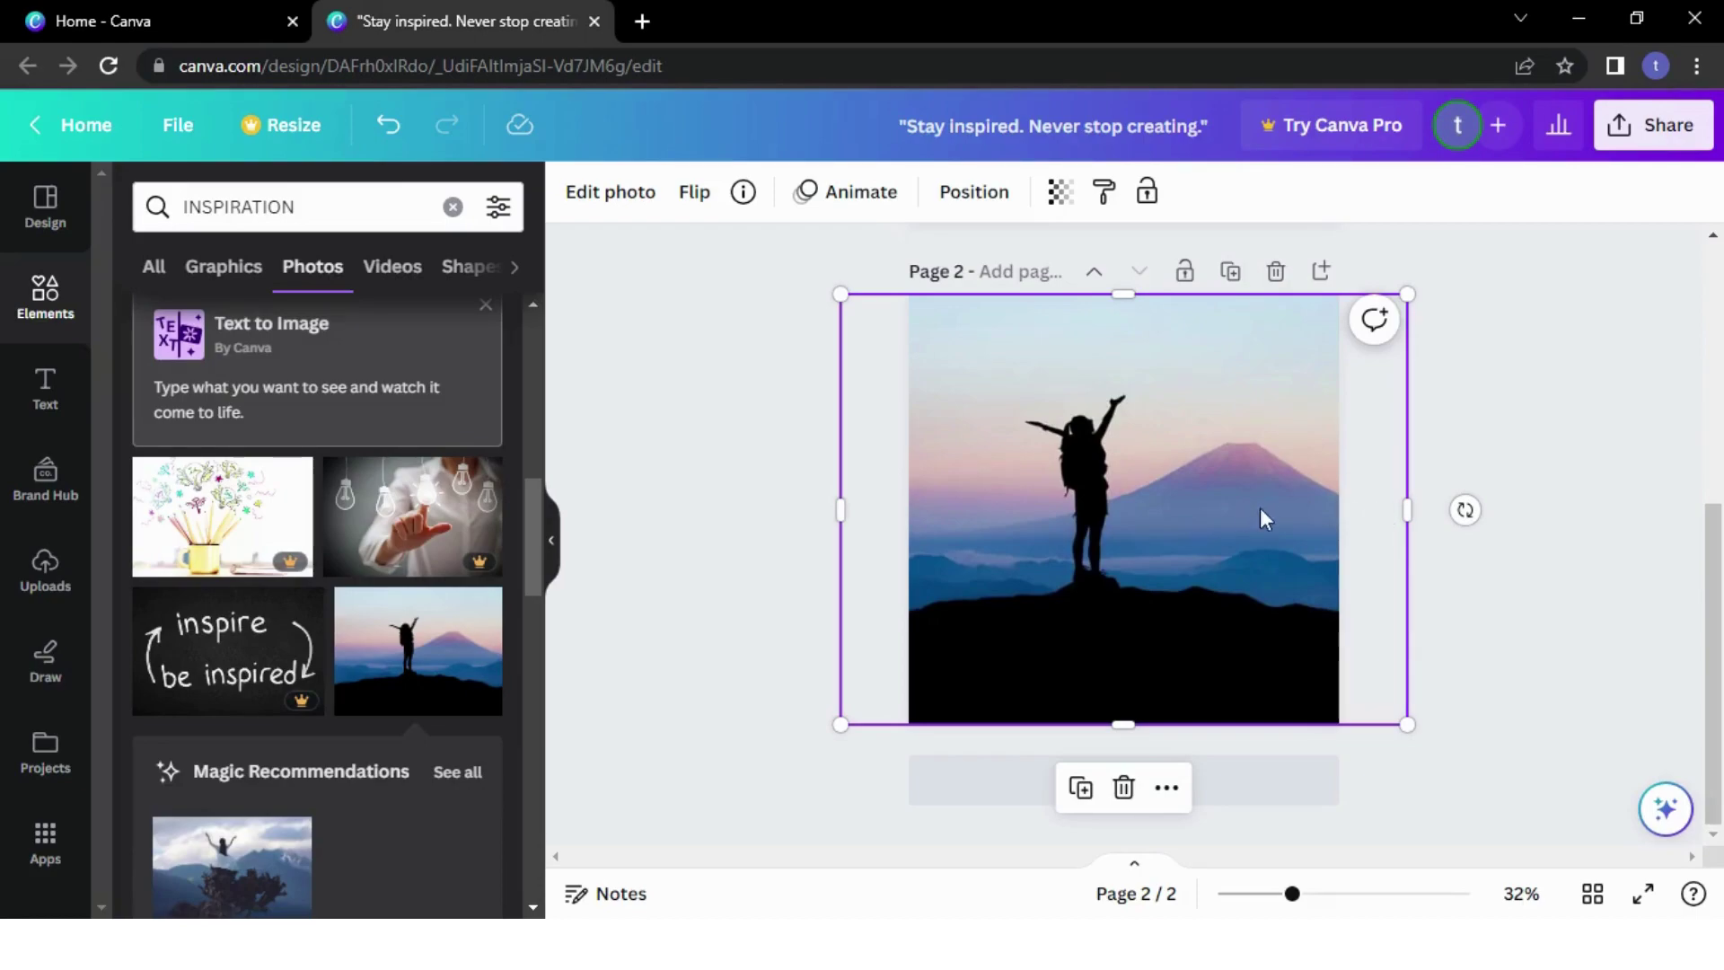
{"action": "left_click", "coordinate": [1501, 436]}
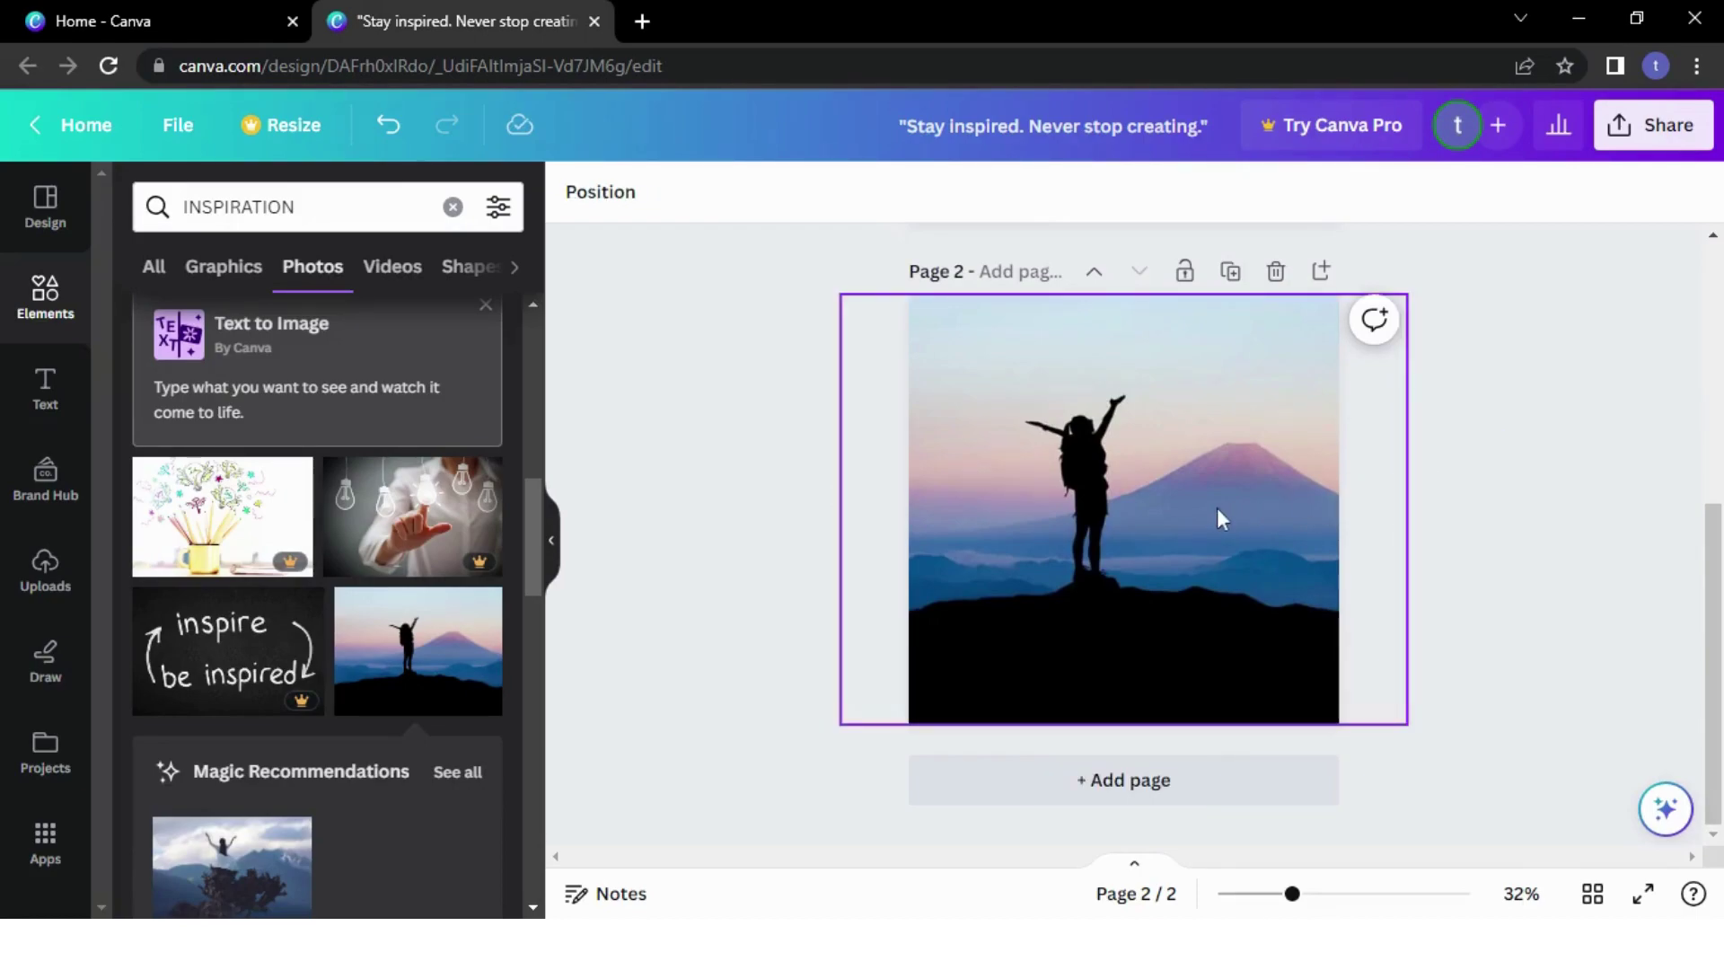
{"action": "left_click", "coordinate": [1216, 509]}
{"action": "left_click", "coordinate": [1480, 452]}
{"action": "left_click", "coordinate": [1162, 554]}
{"action": "mouse_move", "coordinate": [1162, 554]}
{"action": "left_mouse_down"}
{"action": "mouse_move", "coordinate": [1116, 554]}
{"action": "mouse_move", "coordinate": [1197, 569]}
{"action": "mouse_move", "coordinate": [1193, 555]}
{"action": "left_mouse_up"}
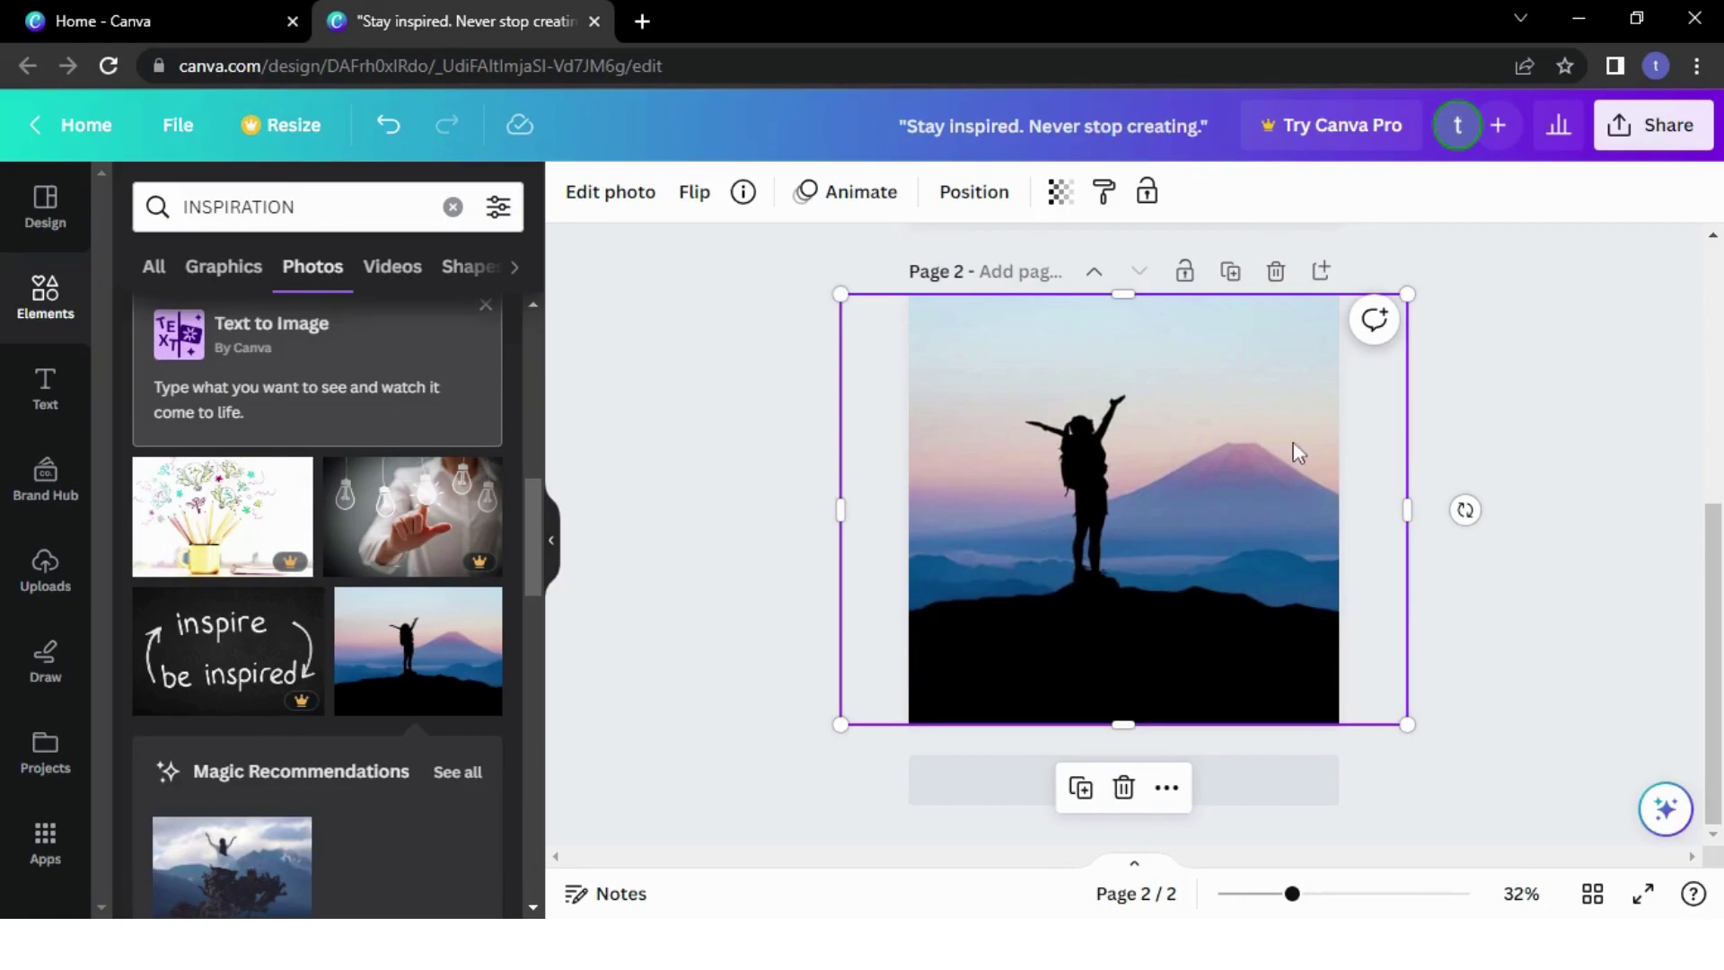
{"action": "left_click", "coordinate": [1522, 404]}
Set the transparency of the hiker photo on page 2 to 54
{"action": "left_click", "coordinate": [1213, 459]}
{"action": "left_click", "coordinate": [1061, 191]}
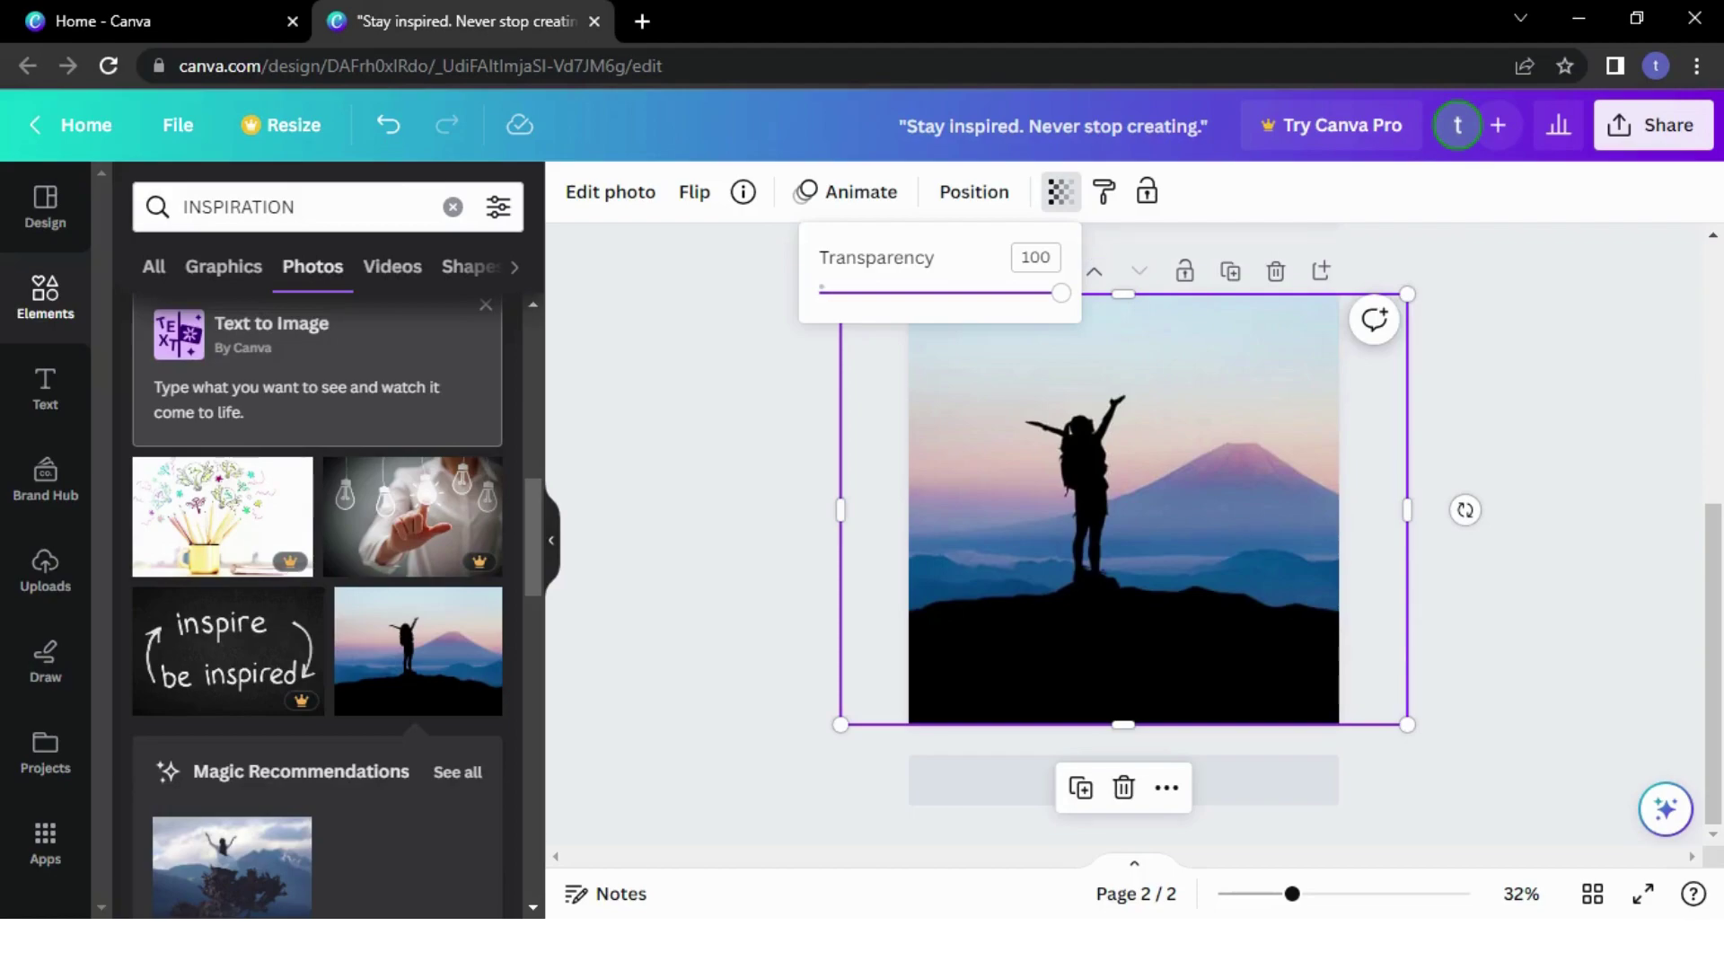
{"action": "left_click_drag", "start_coordinate": [1061, 300], "coordinate": [965, 325]}
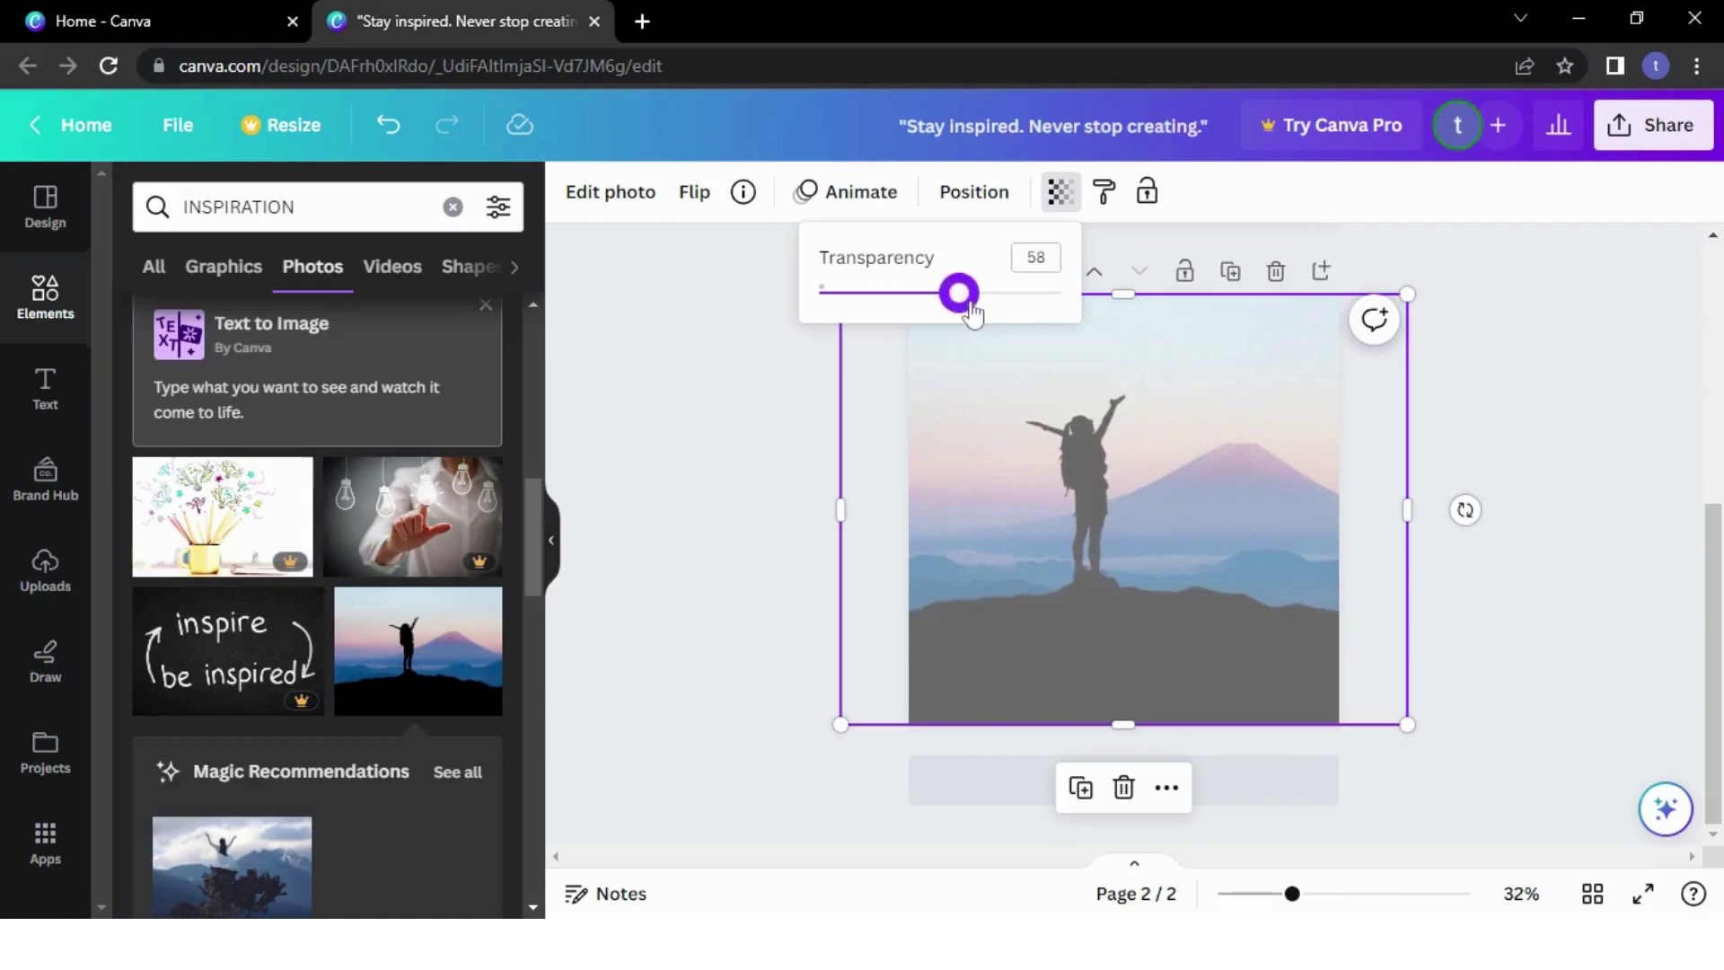
{"action": "mouse_move", "coordinate": [962, 300]}
{"action": "left_mouse_down"}
{"action": "mouse_move", "coordinate": [1047, 311]}
{"action": "mouse_move", "coordinate": [955, 316]}
{"action": "left_mouse_up"}
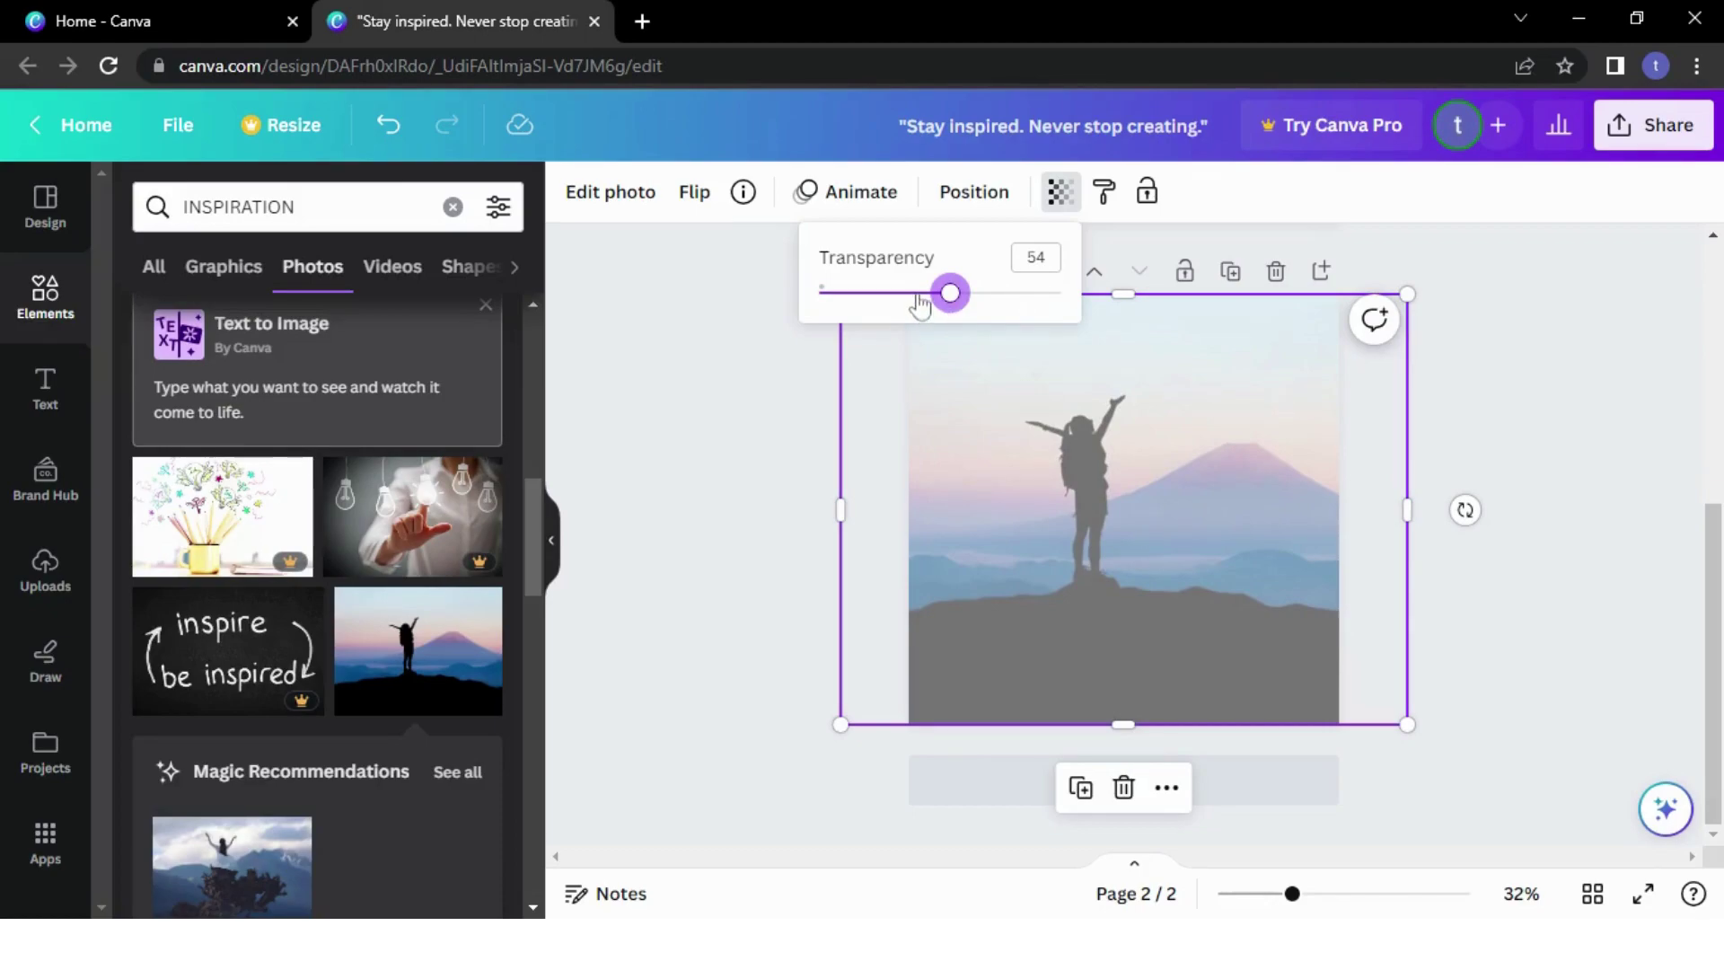
{"action": "left_click", "coordinate": [779, 304]}
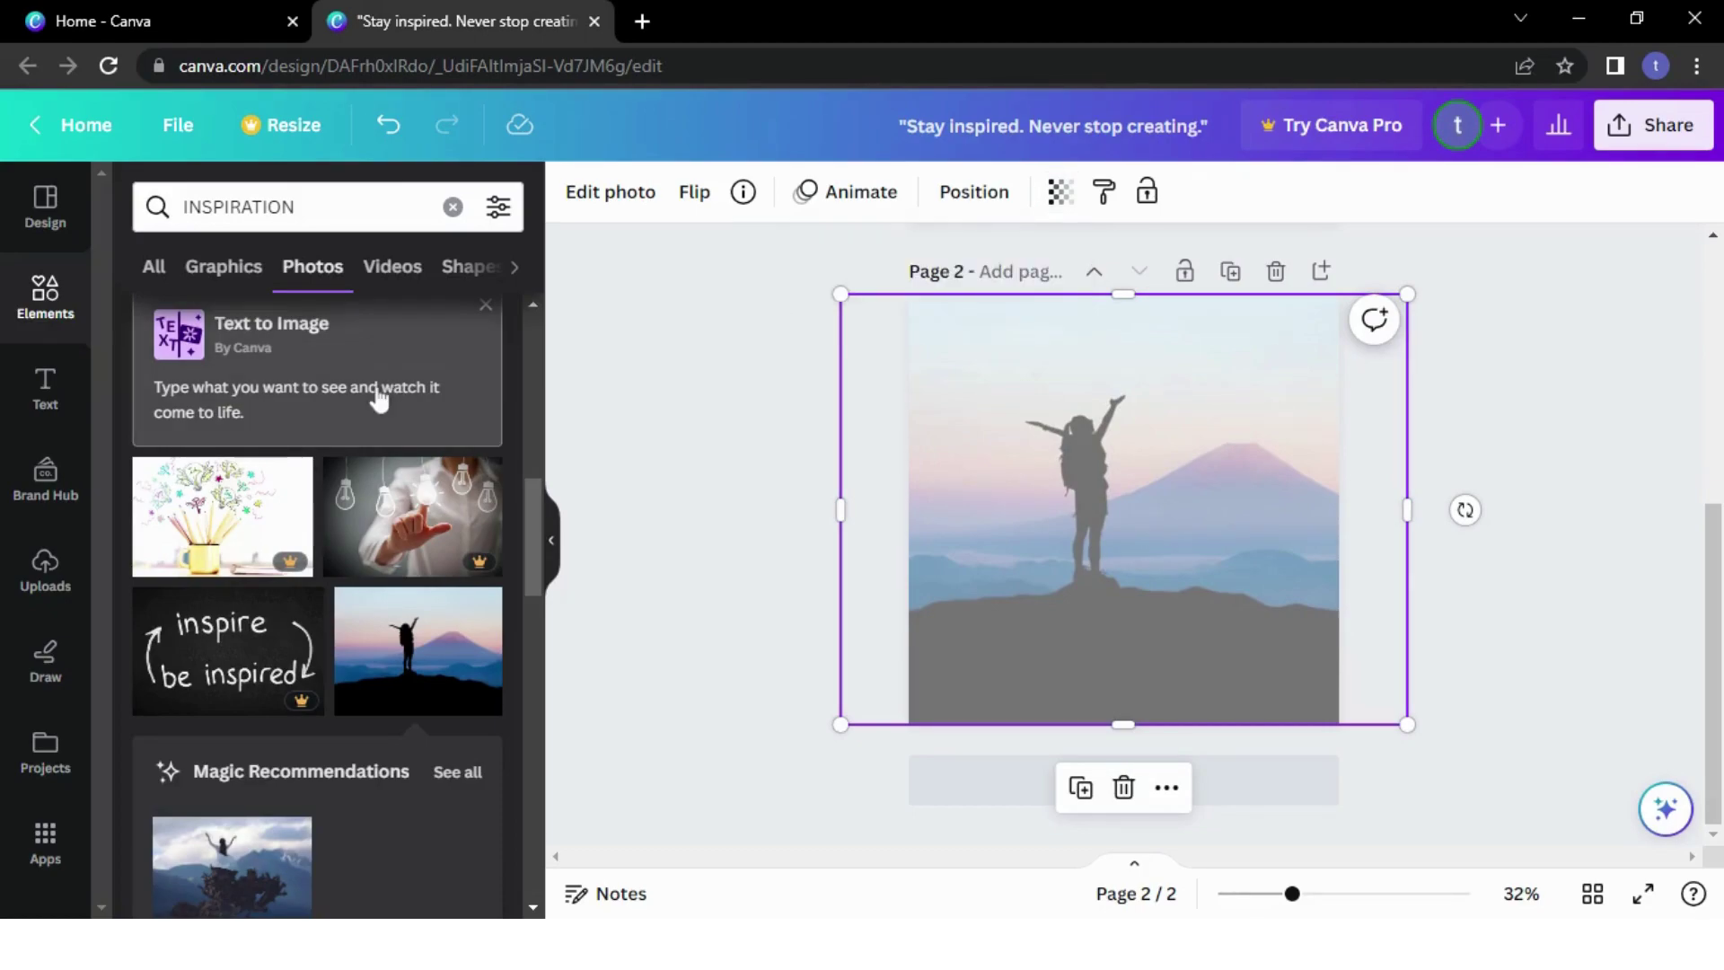
{"action": "left_click", "coordinate": [63, 392]}
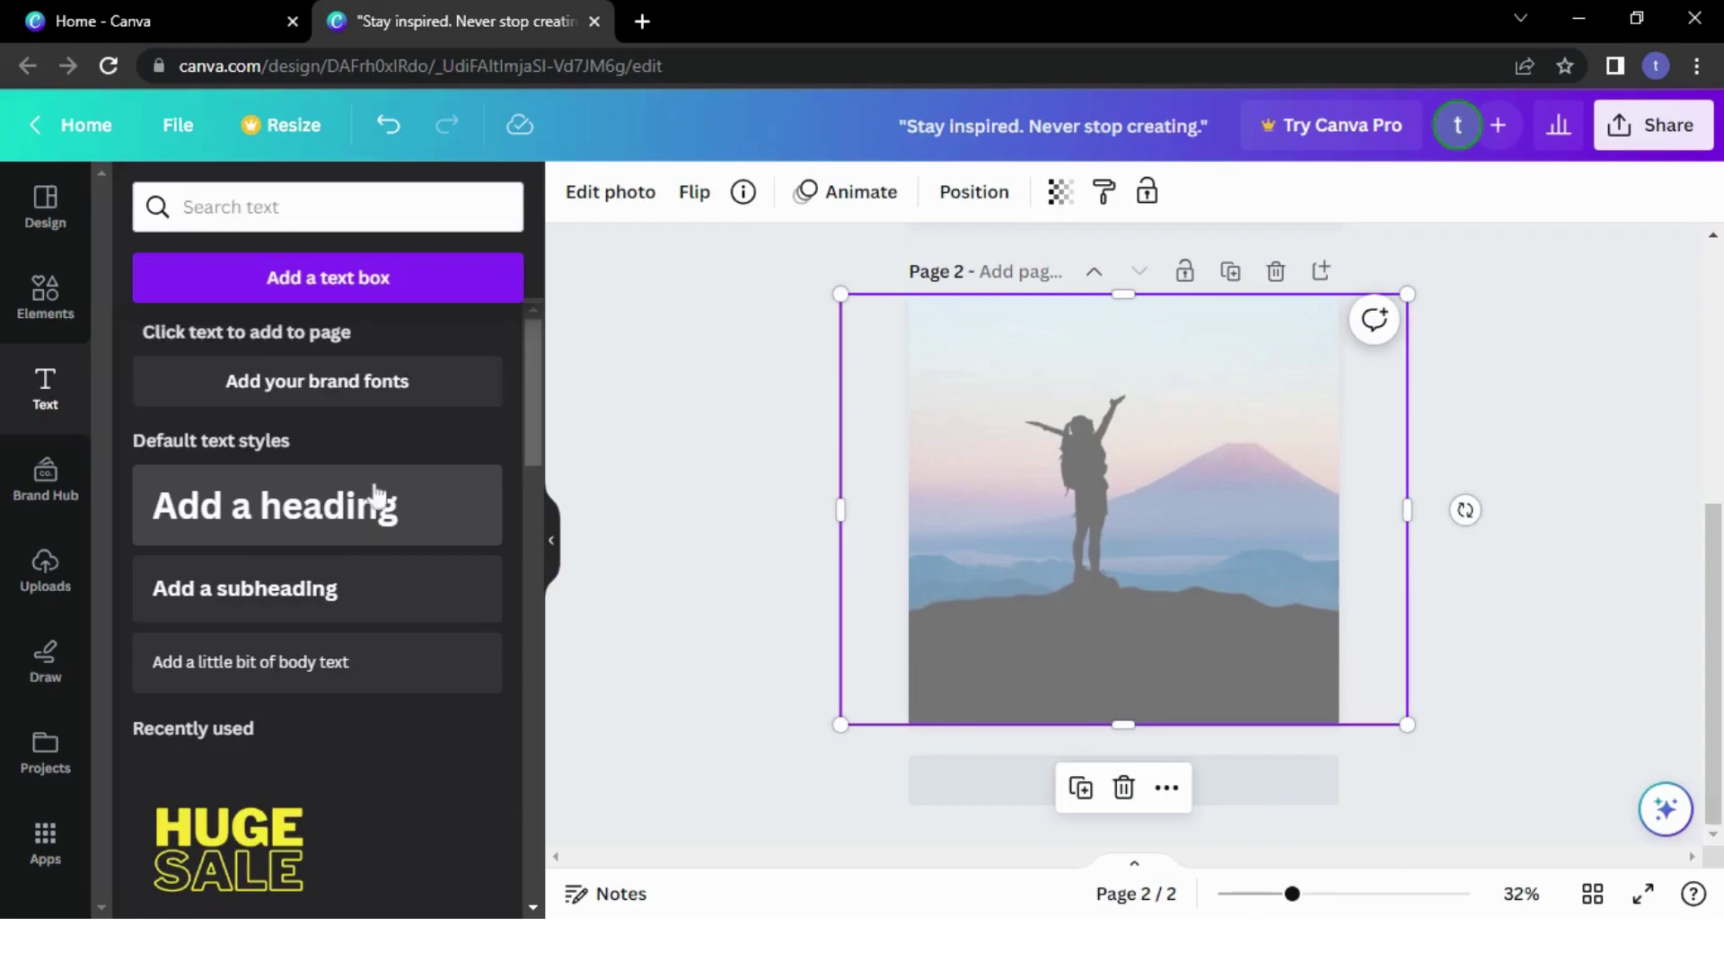
{"action": "left_click", "coordinate": [304, 510]}
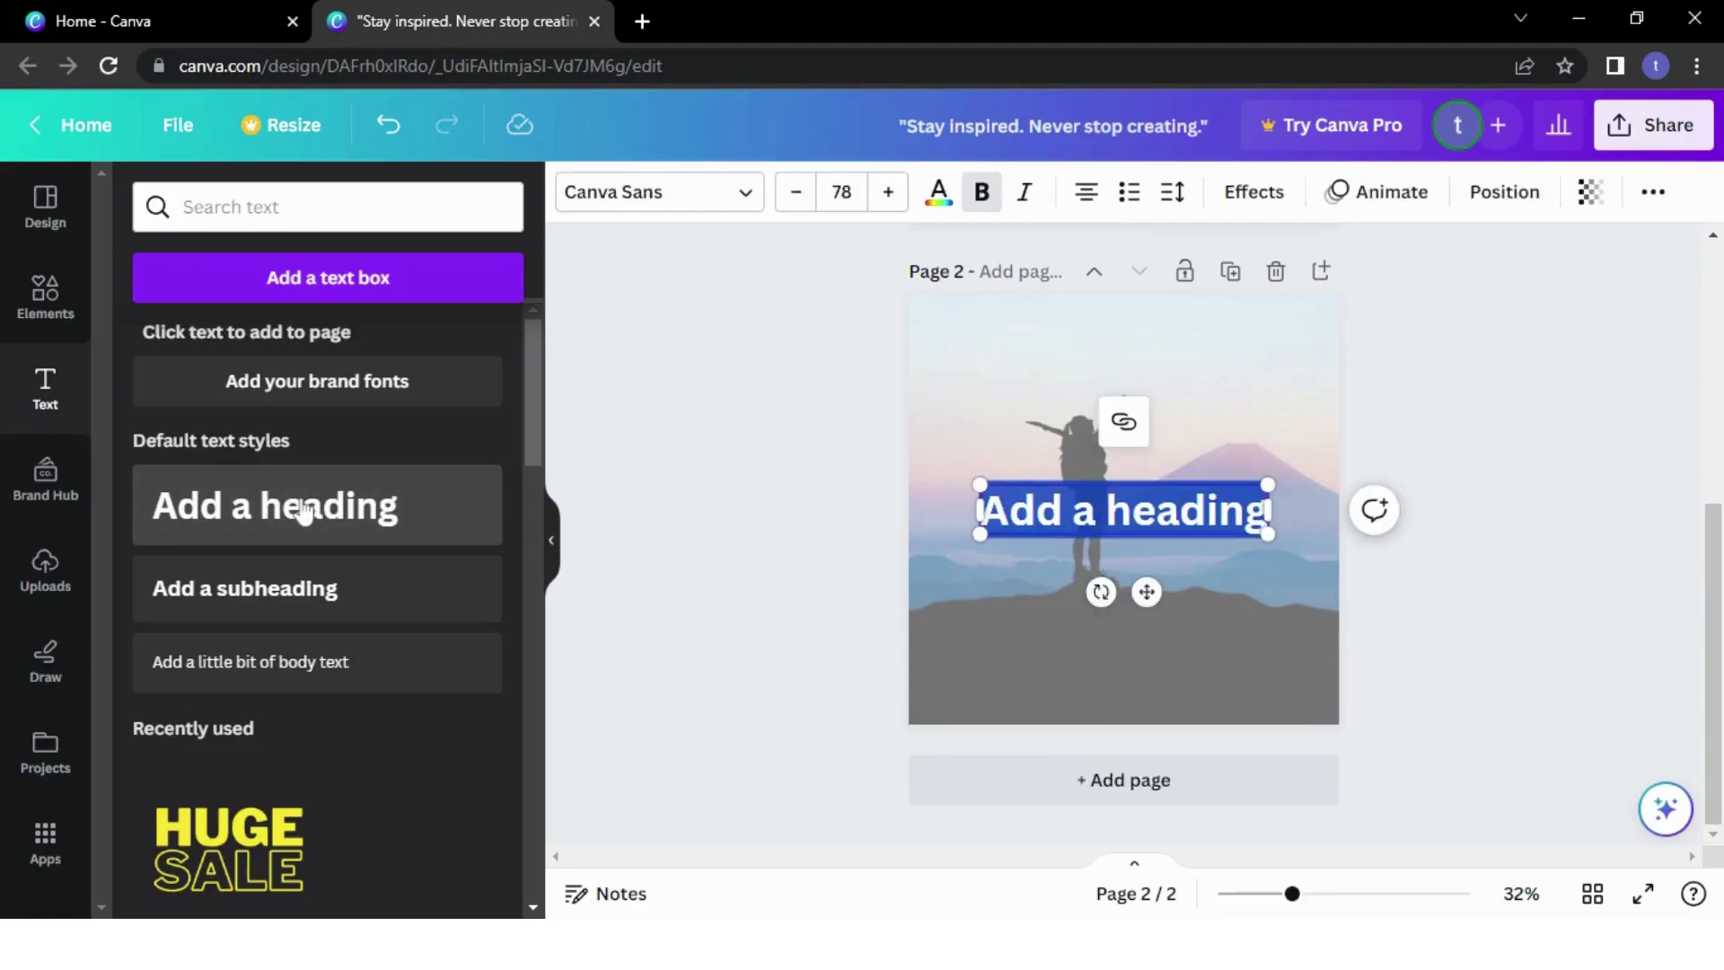
{"action": "key", "text": "BackSpace"}
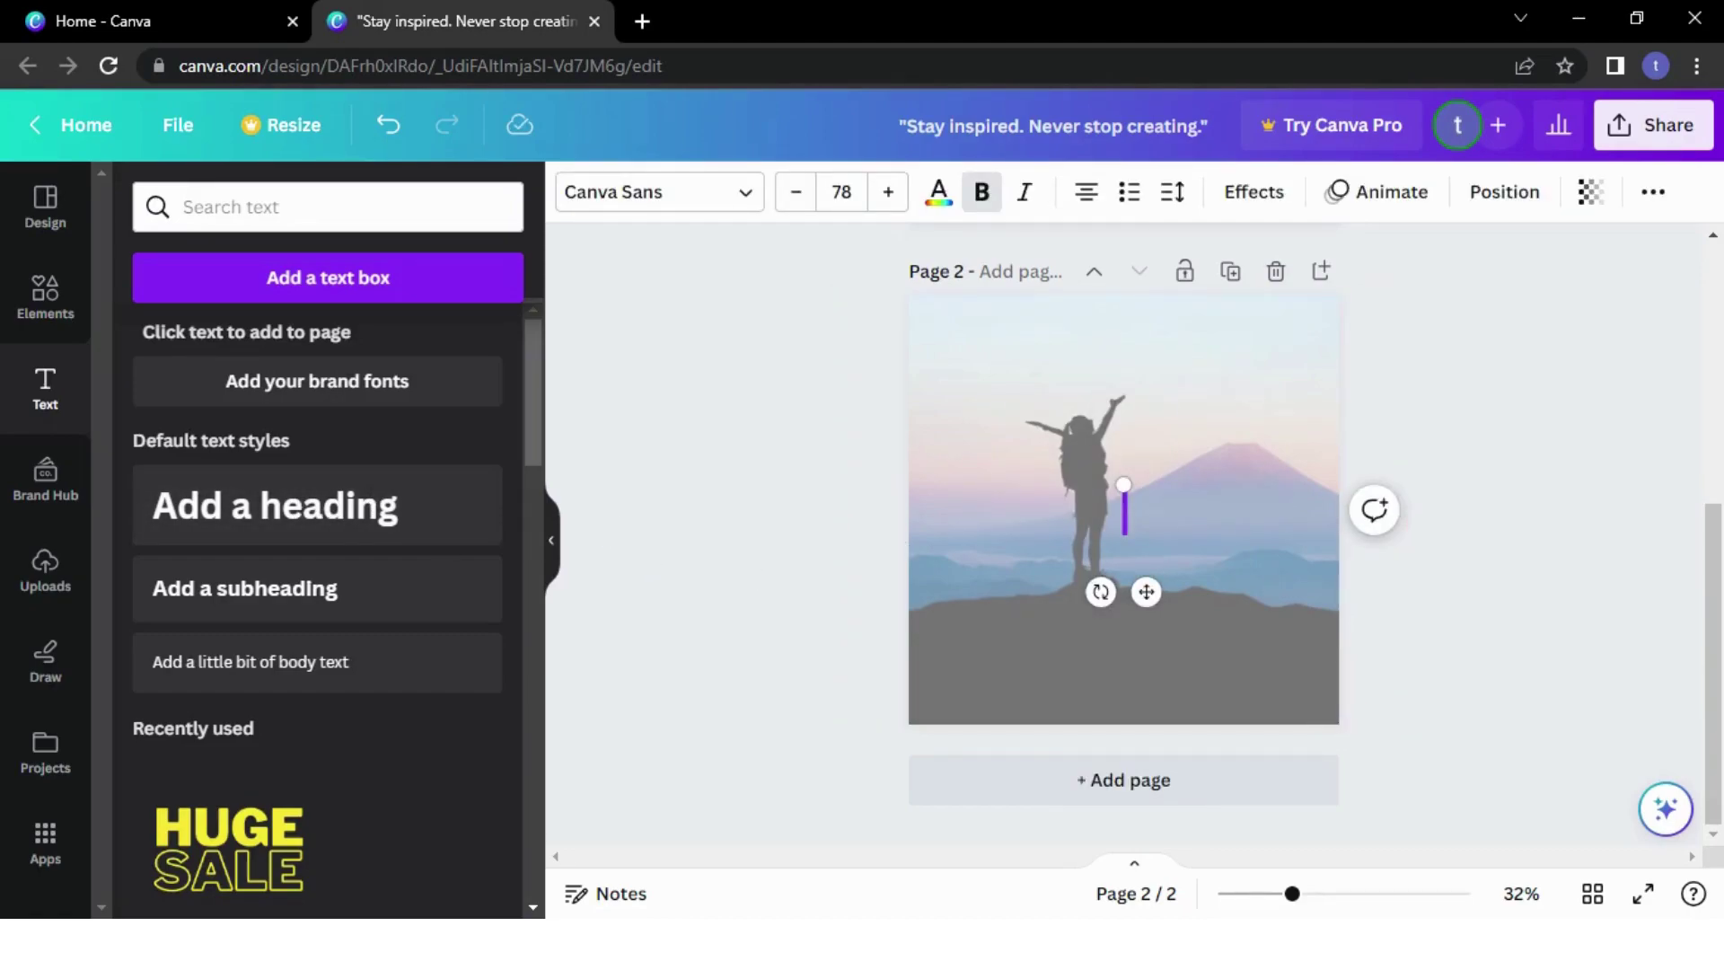
Copy the full quote text "Stay inspired. Never stop creating." from the text box on page 1
{"action": "scroll", "coordinate": [1313, 467], "scroll_direction": "up", "scroll_amount": 5}
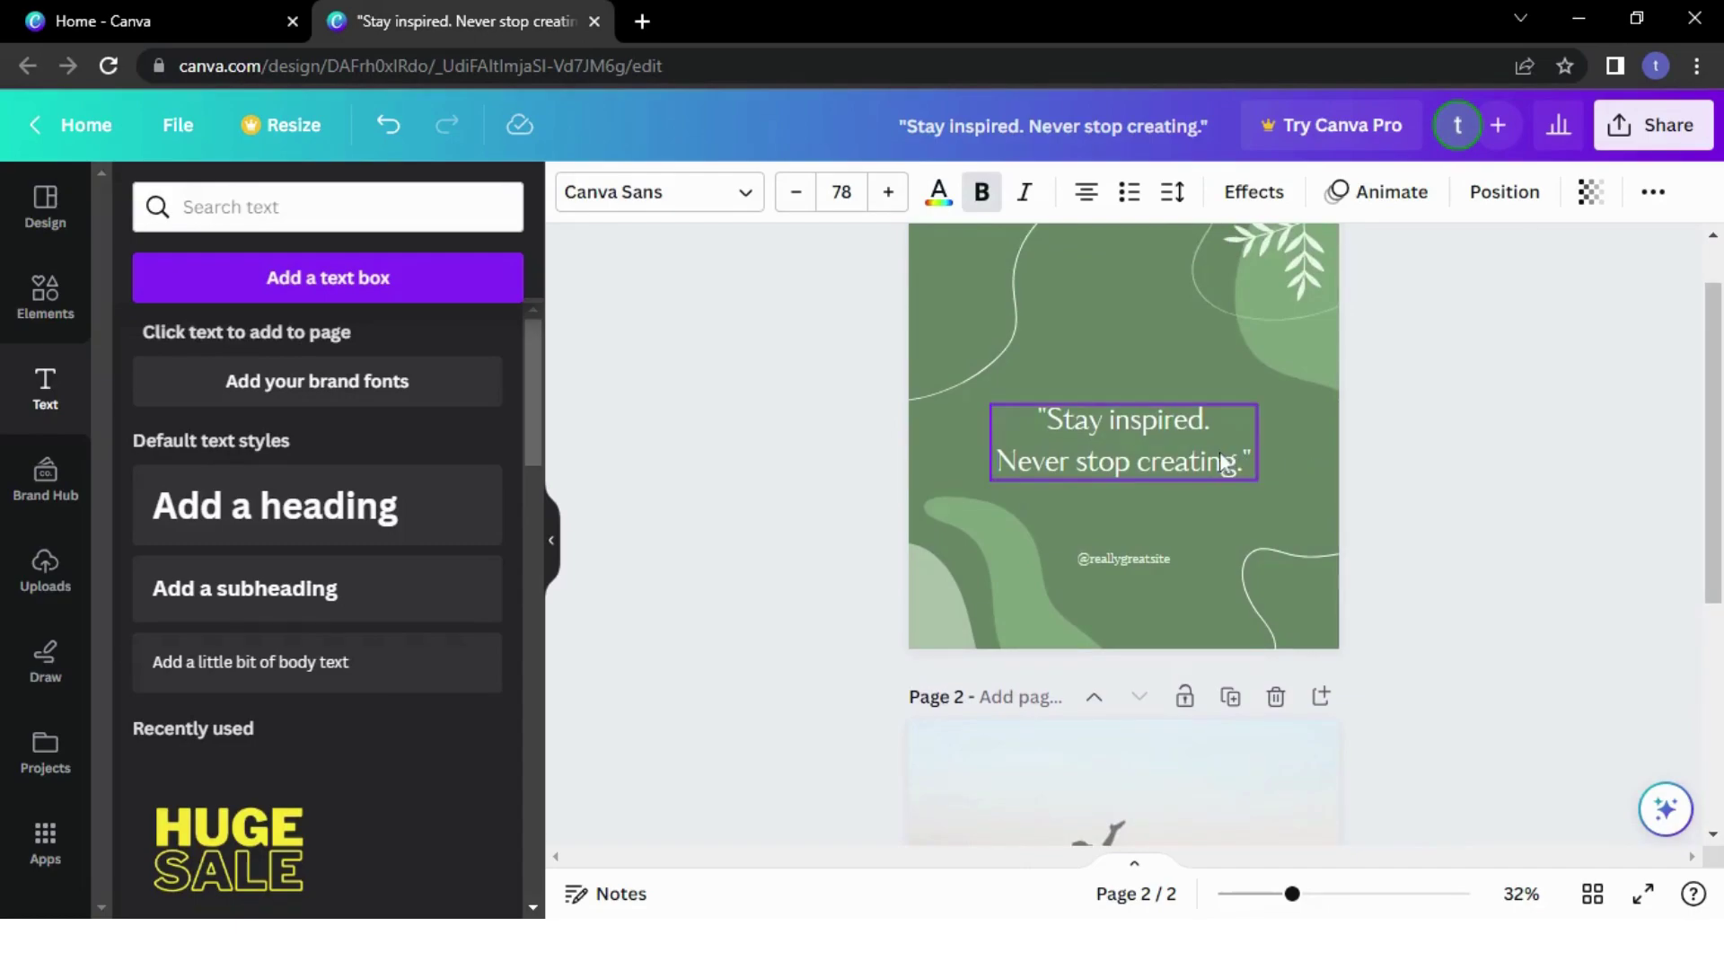
{"action": "left_click", "coordinate": [1223, 461]}
{"action": "triple_click", "coordinate": [1223, 462]}
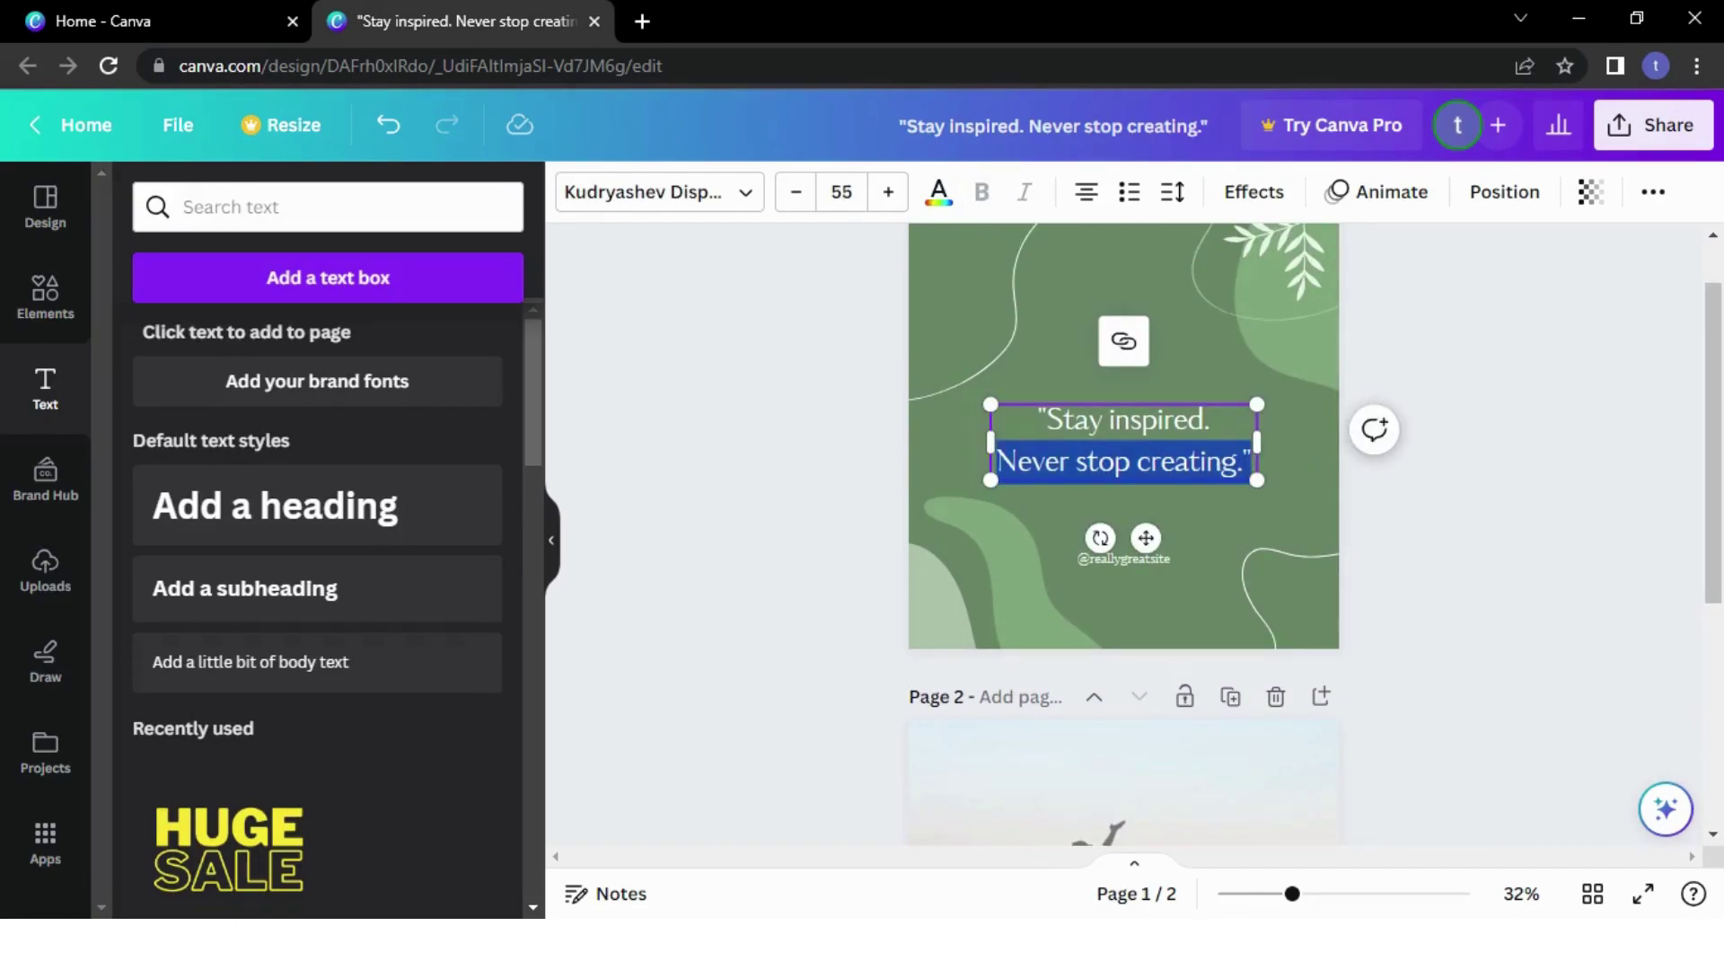
{"action": "key", "text": "ctrl+a"}
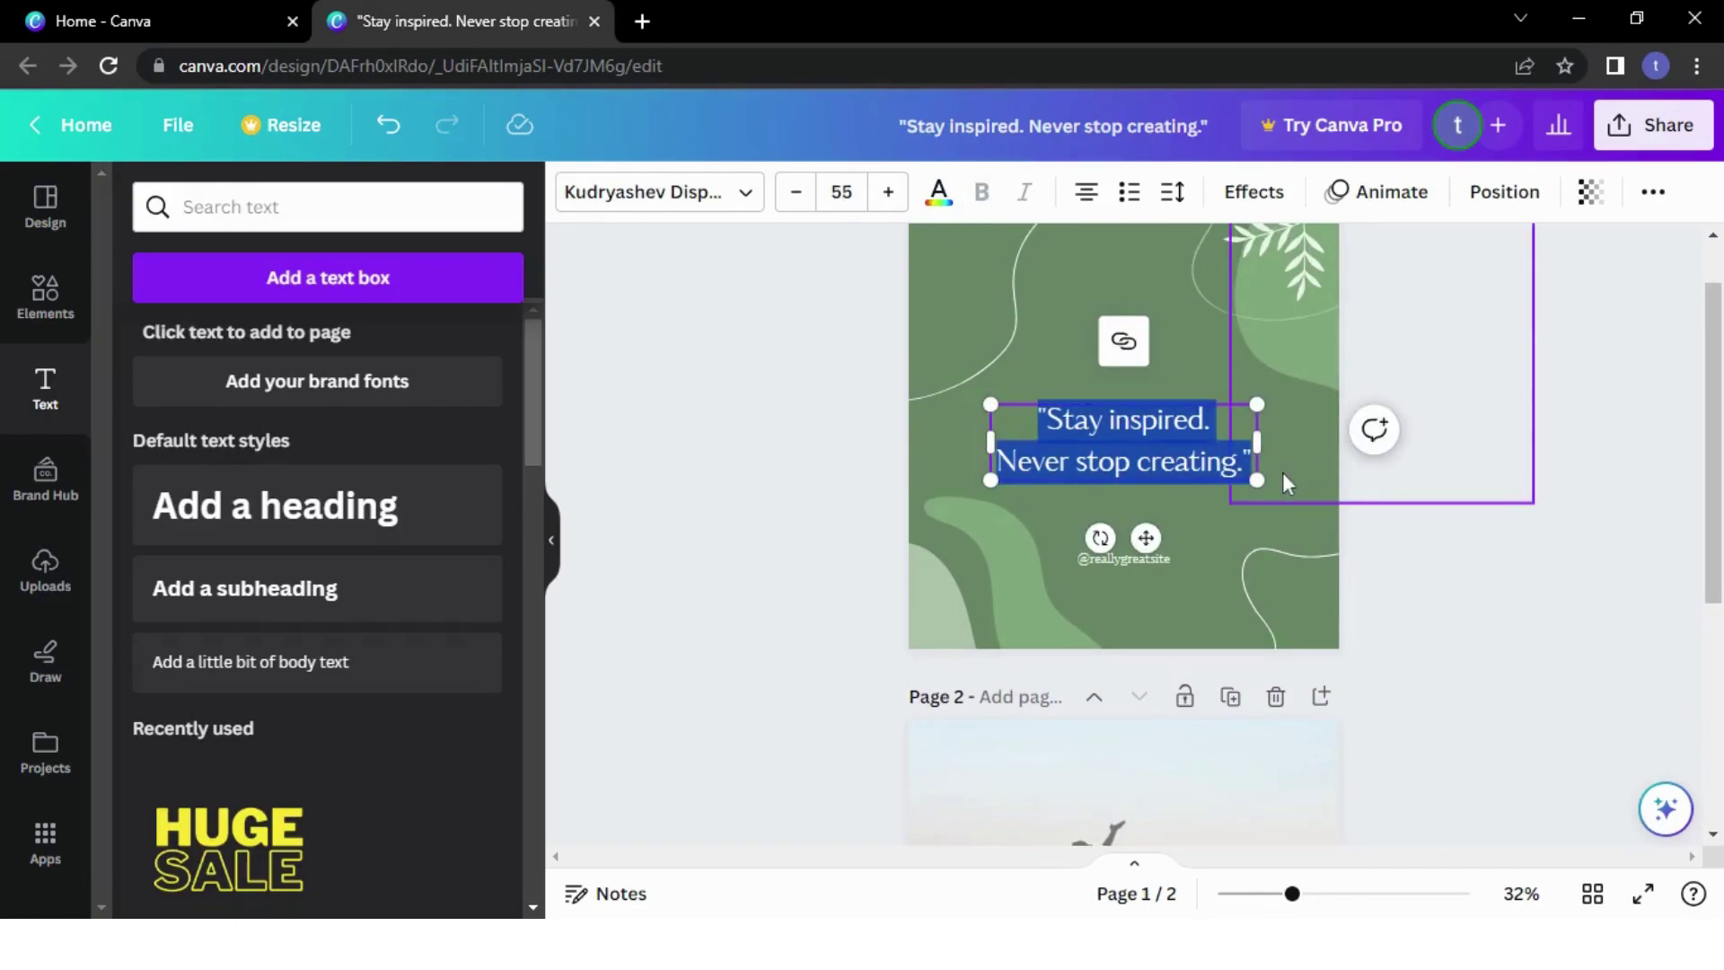
{"action": "key", "text": "BackSpace"}
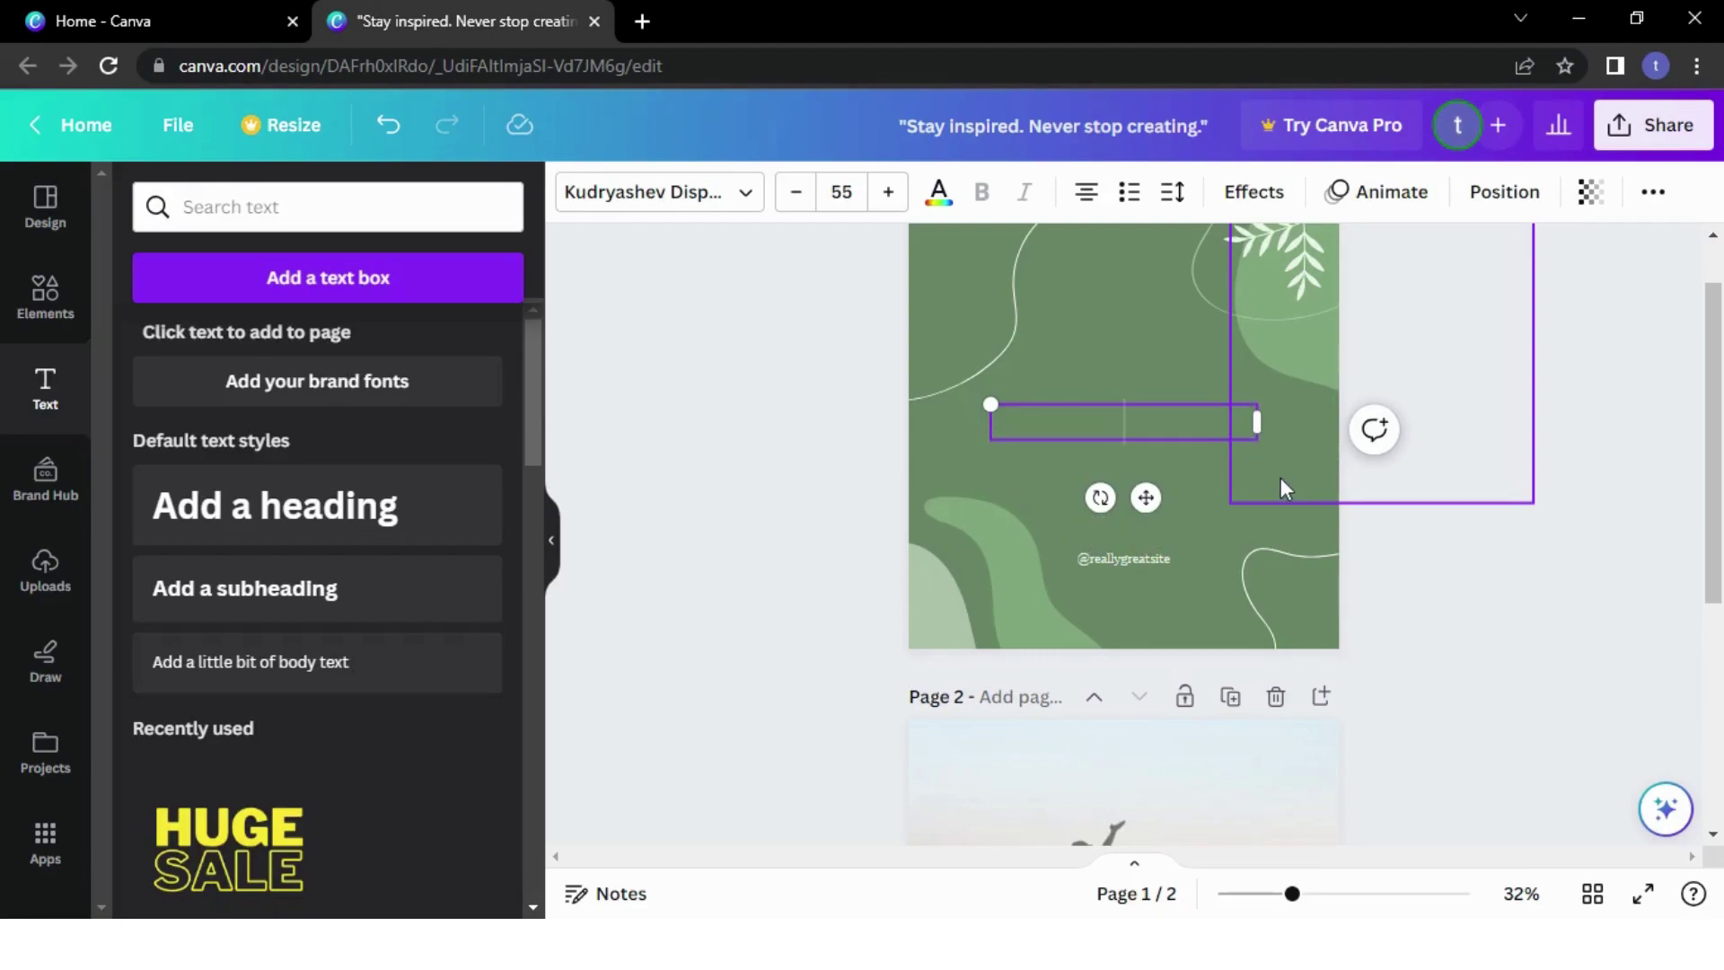
{"action": "key", "text": "ctrl+z"}
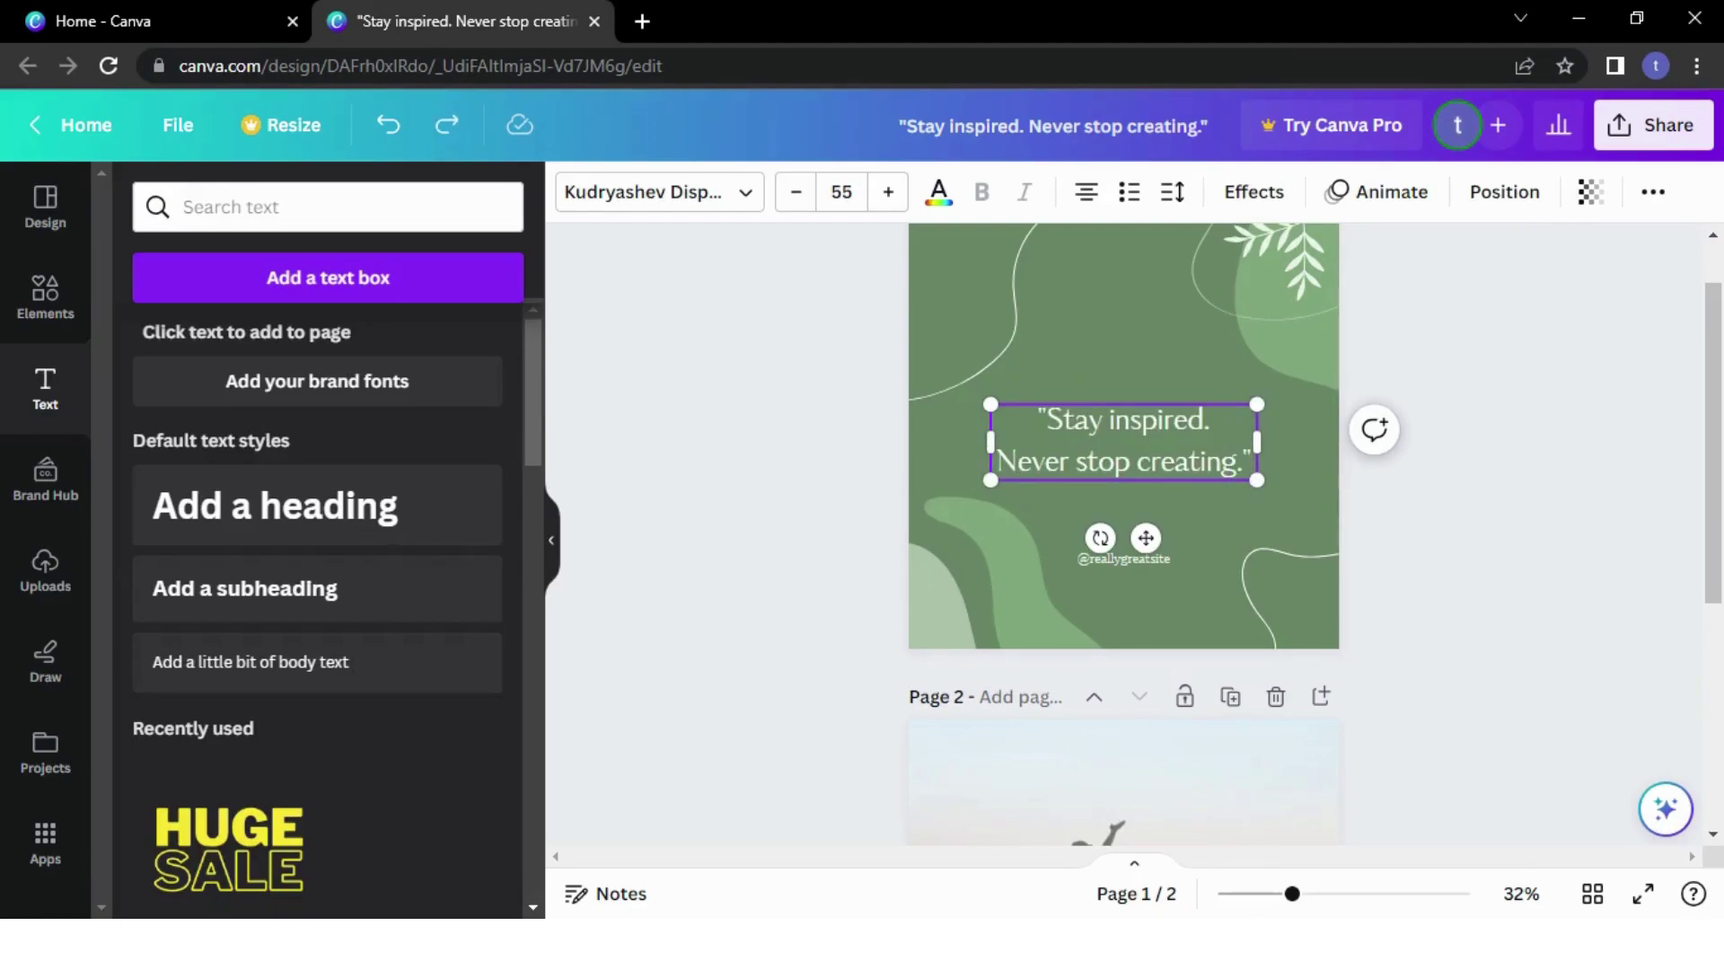
{"action": "key", "text": "ctrl+a"}
{"action": "key", "text": "ctrl+c"}
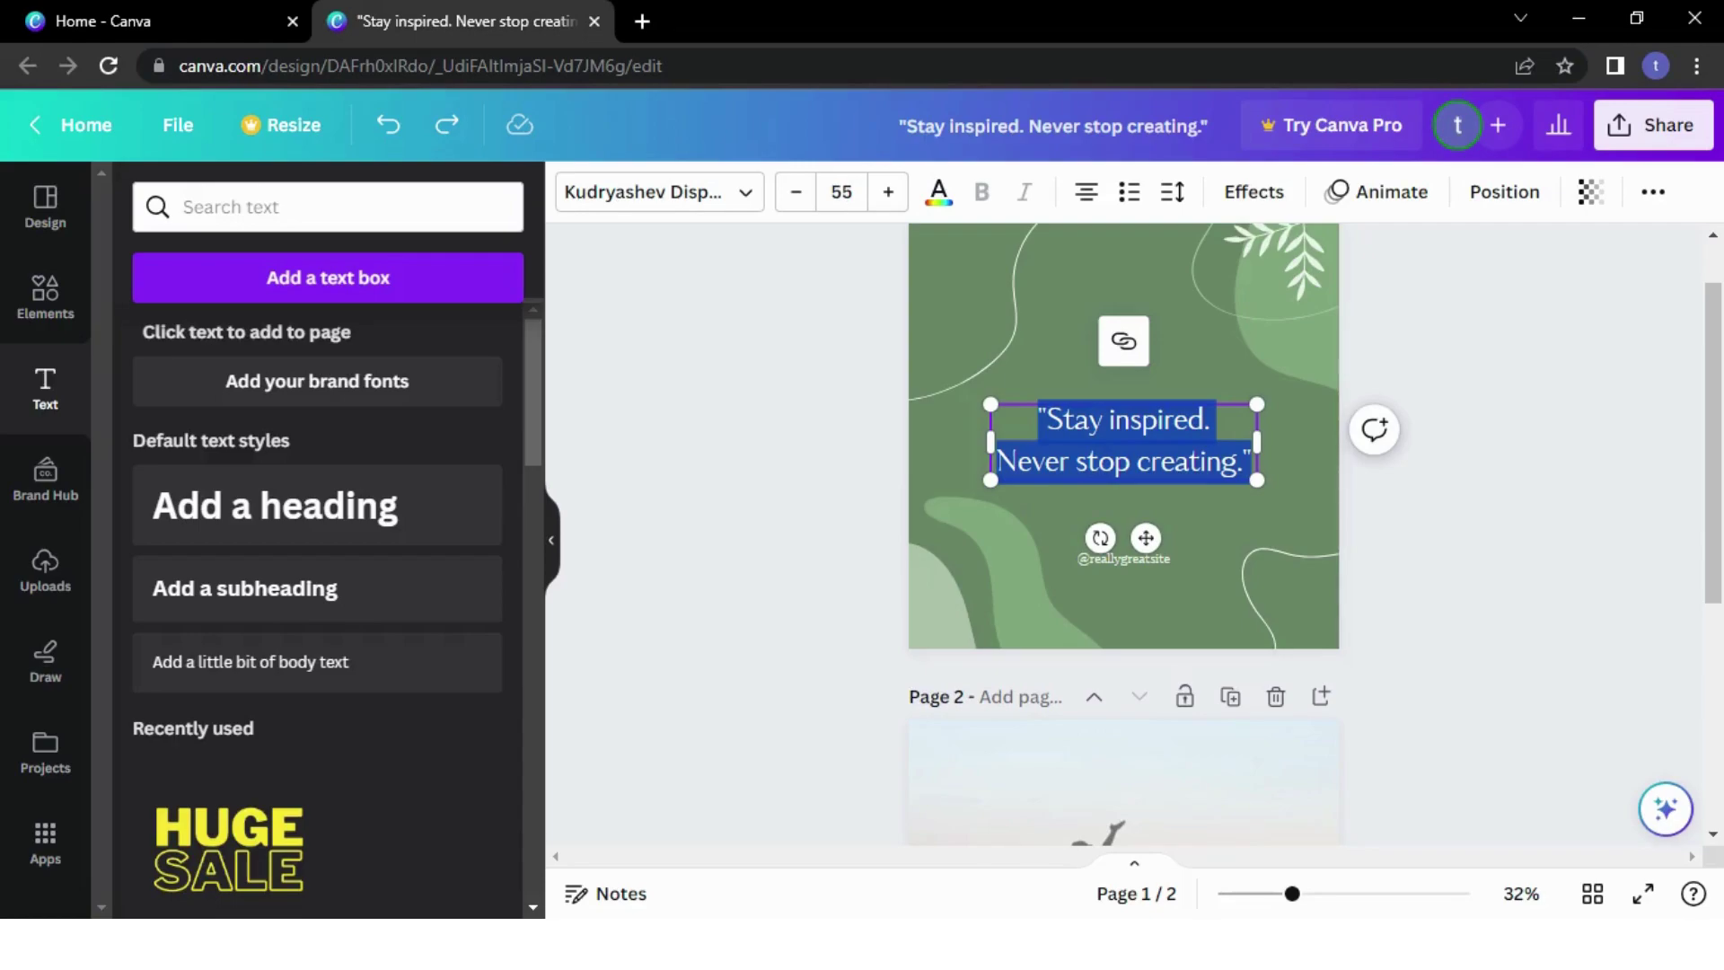
Add a heading to page 2, replace its placeholder with the copied quote, and scale it down slightly to size 76.4
{"action": "scroll", "coordinate": [1719, 566], "scroll_direction": "down", "scroll_amount": 5}
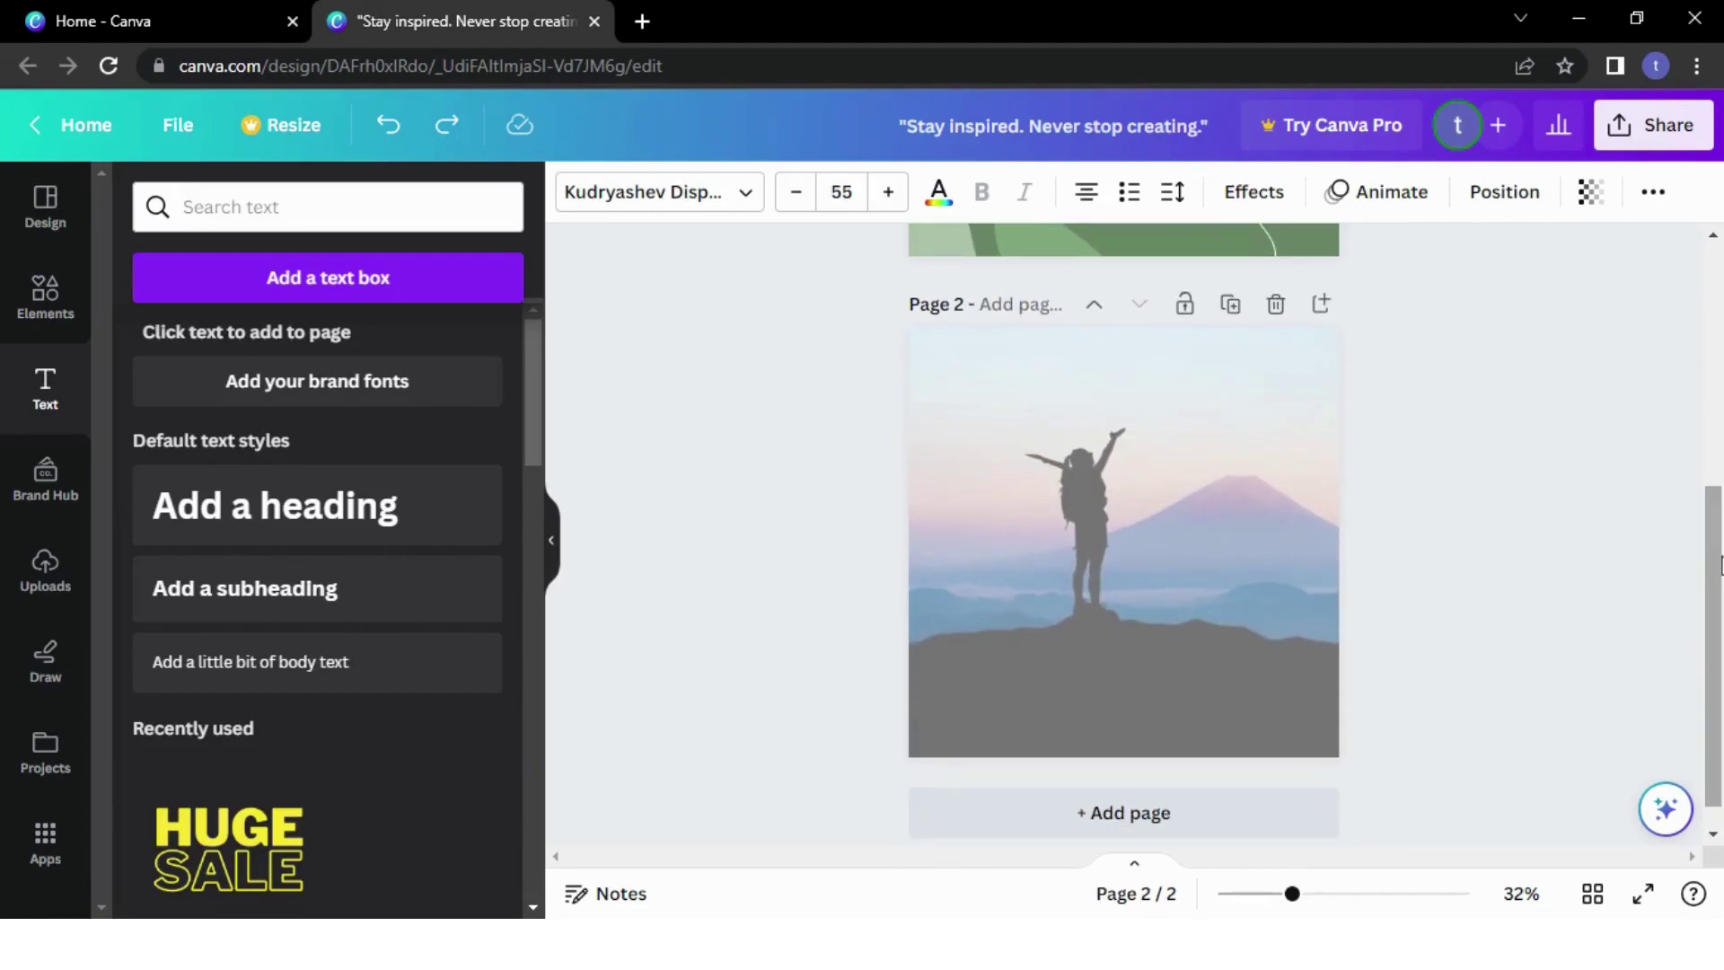
{"action": "left_click", "coordinate": [446, 531]}
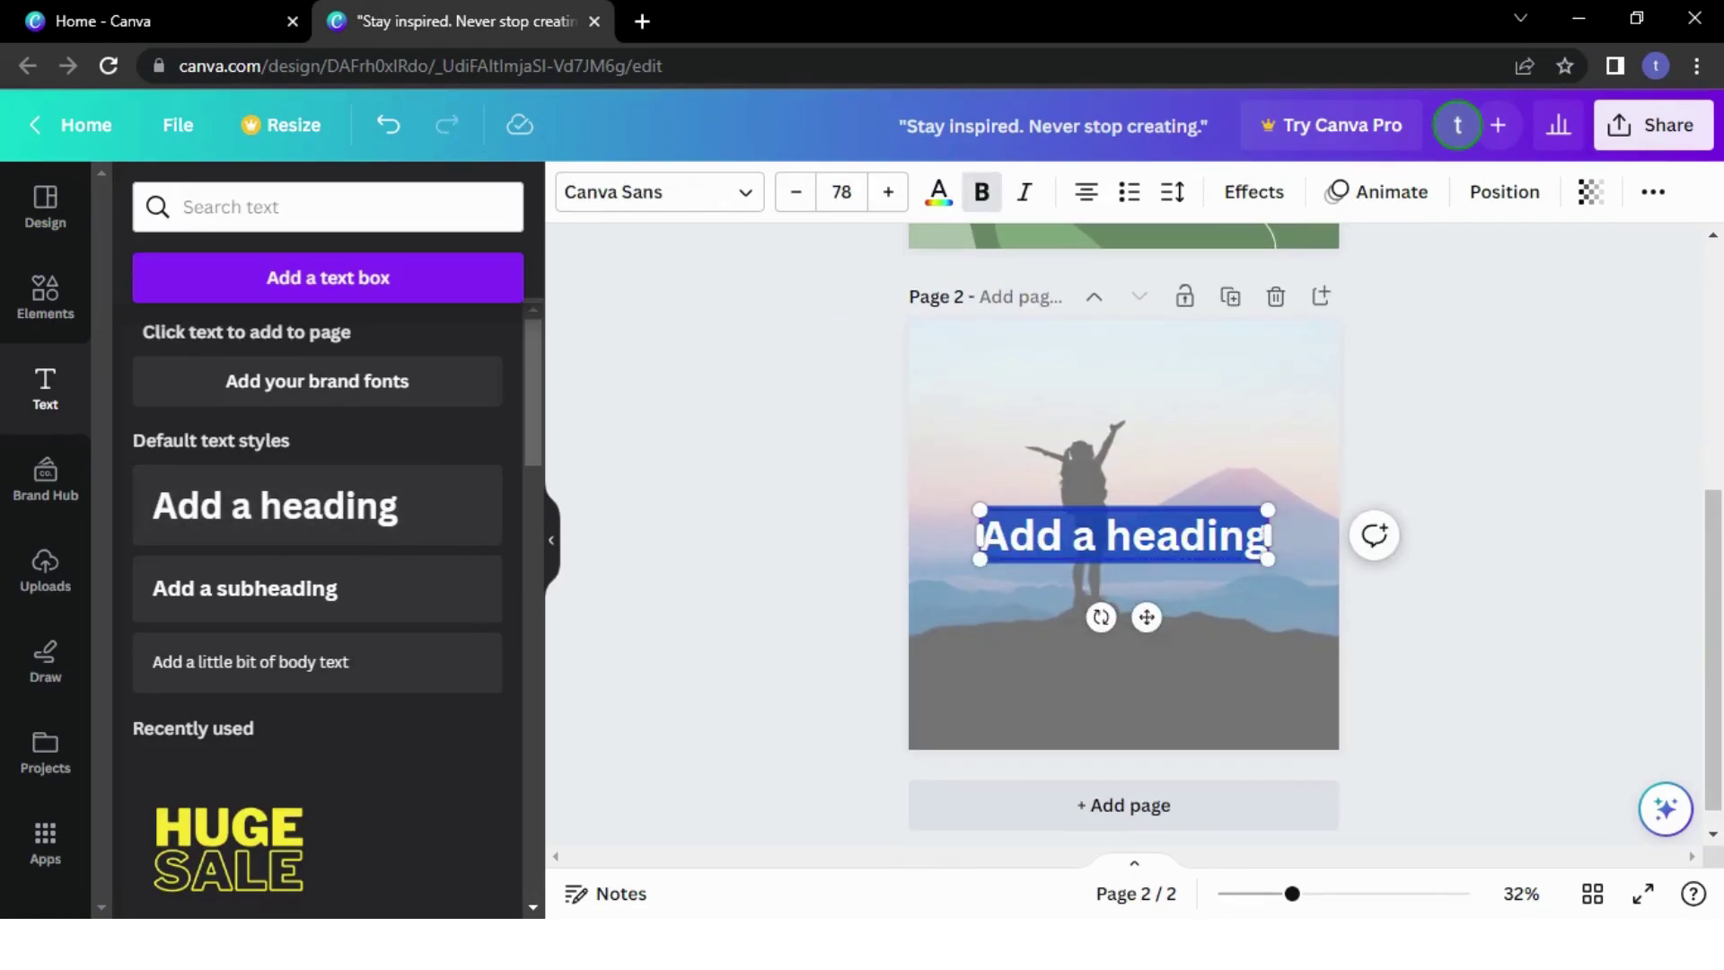
{"action": "key", "text": "BackSpace"}
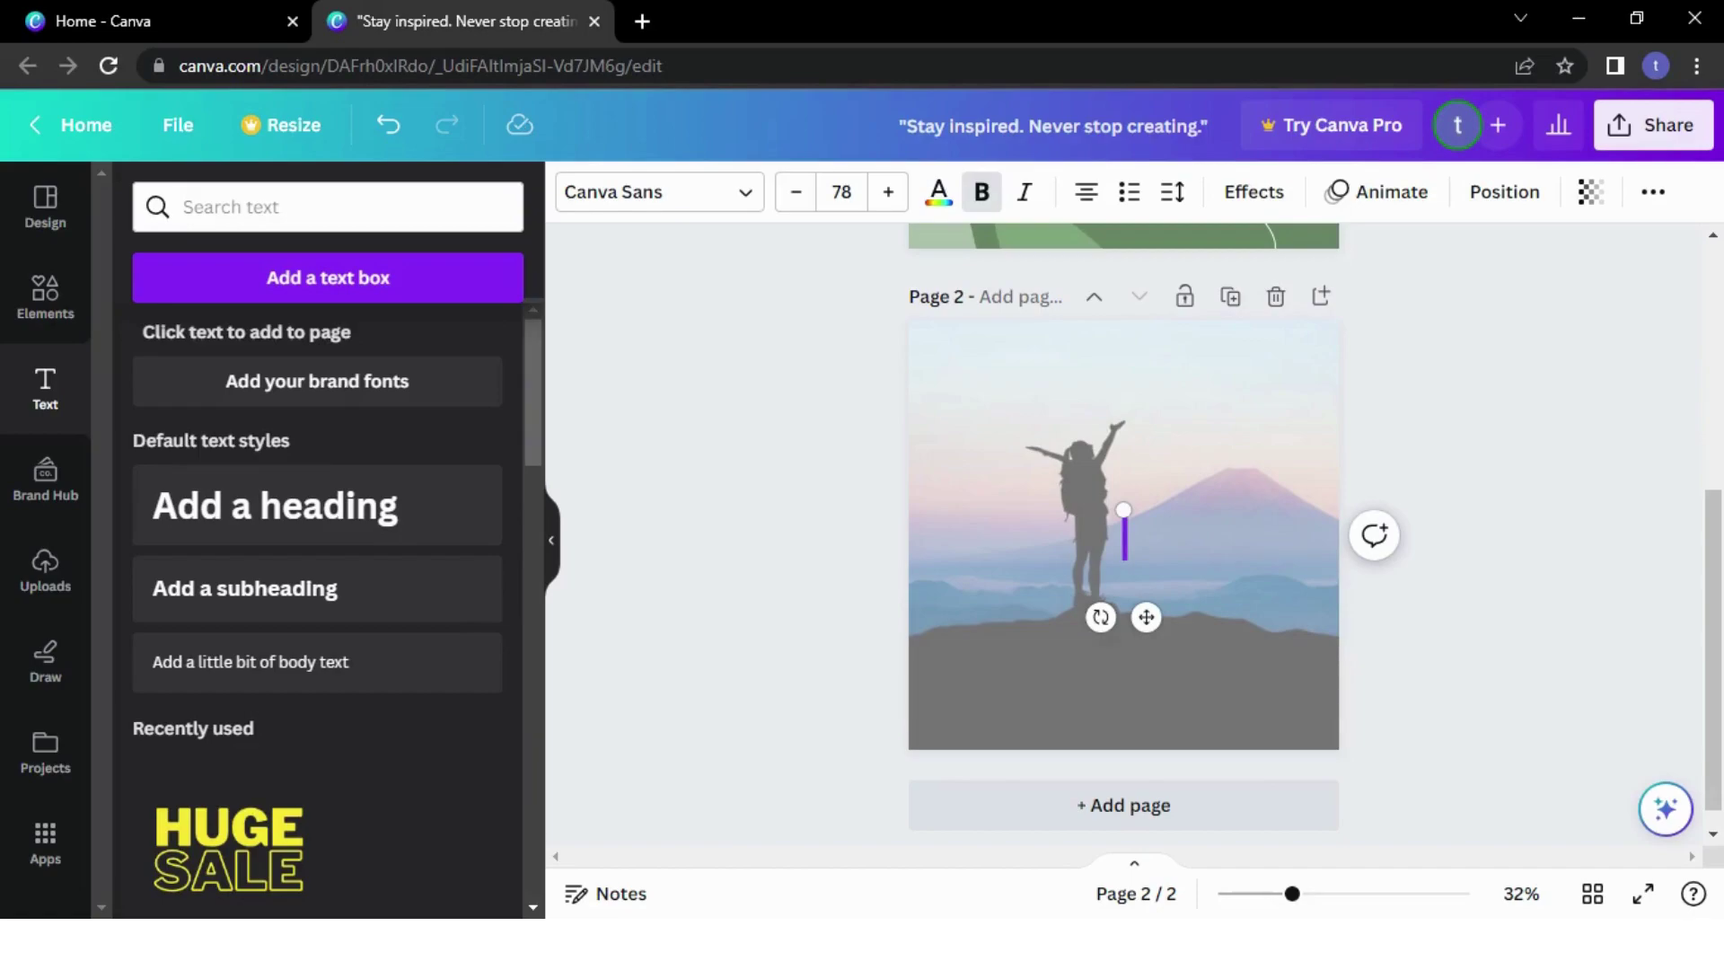
{"action": "key", "text": "ctrl+v"}
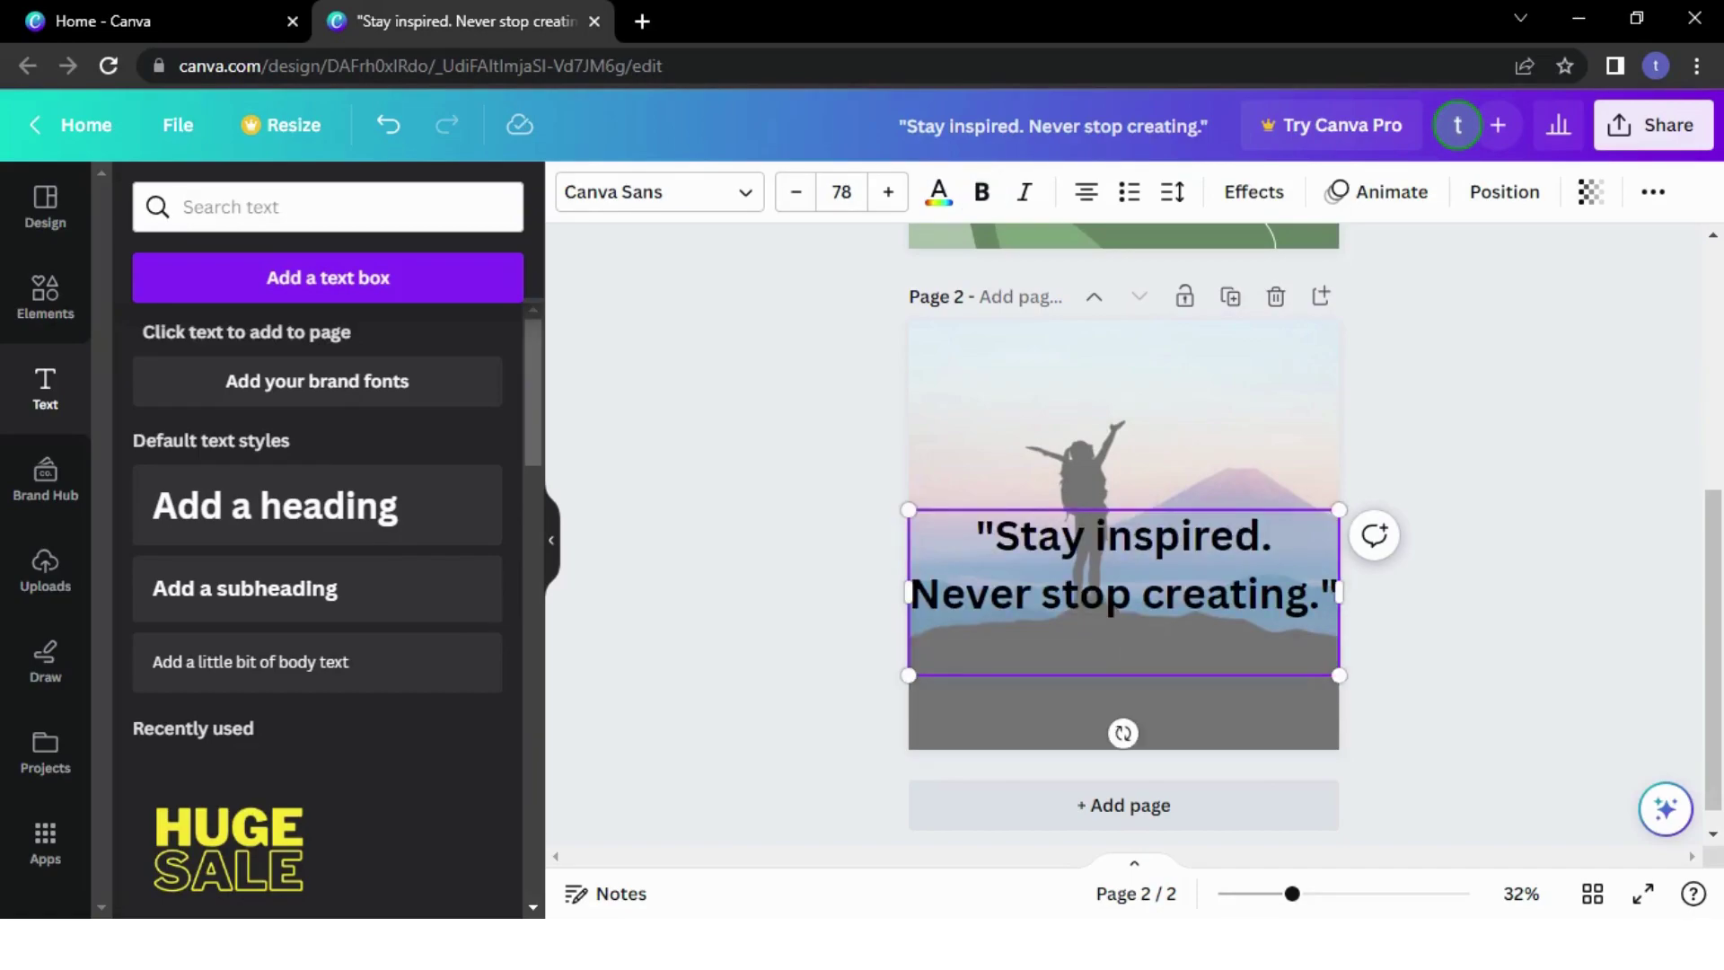
{"action": "mouse_move", "coordinate": [1339, 675]}
{"action": "left_mouse_down"}
{"action": "mouse_move", "coordinate": [1314, 662]}
{"action": "mouse_move", "coordinate": [1335, 659]}
{"action": "left_mouse_up"}
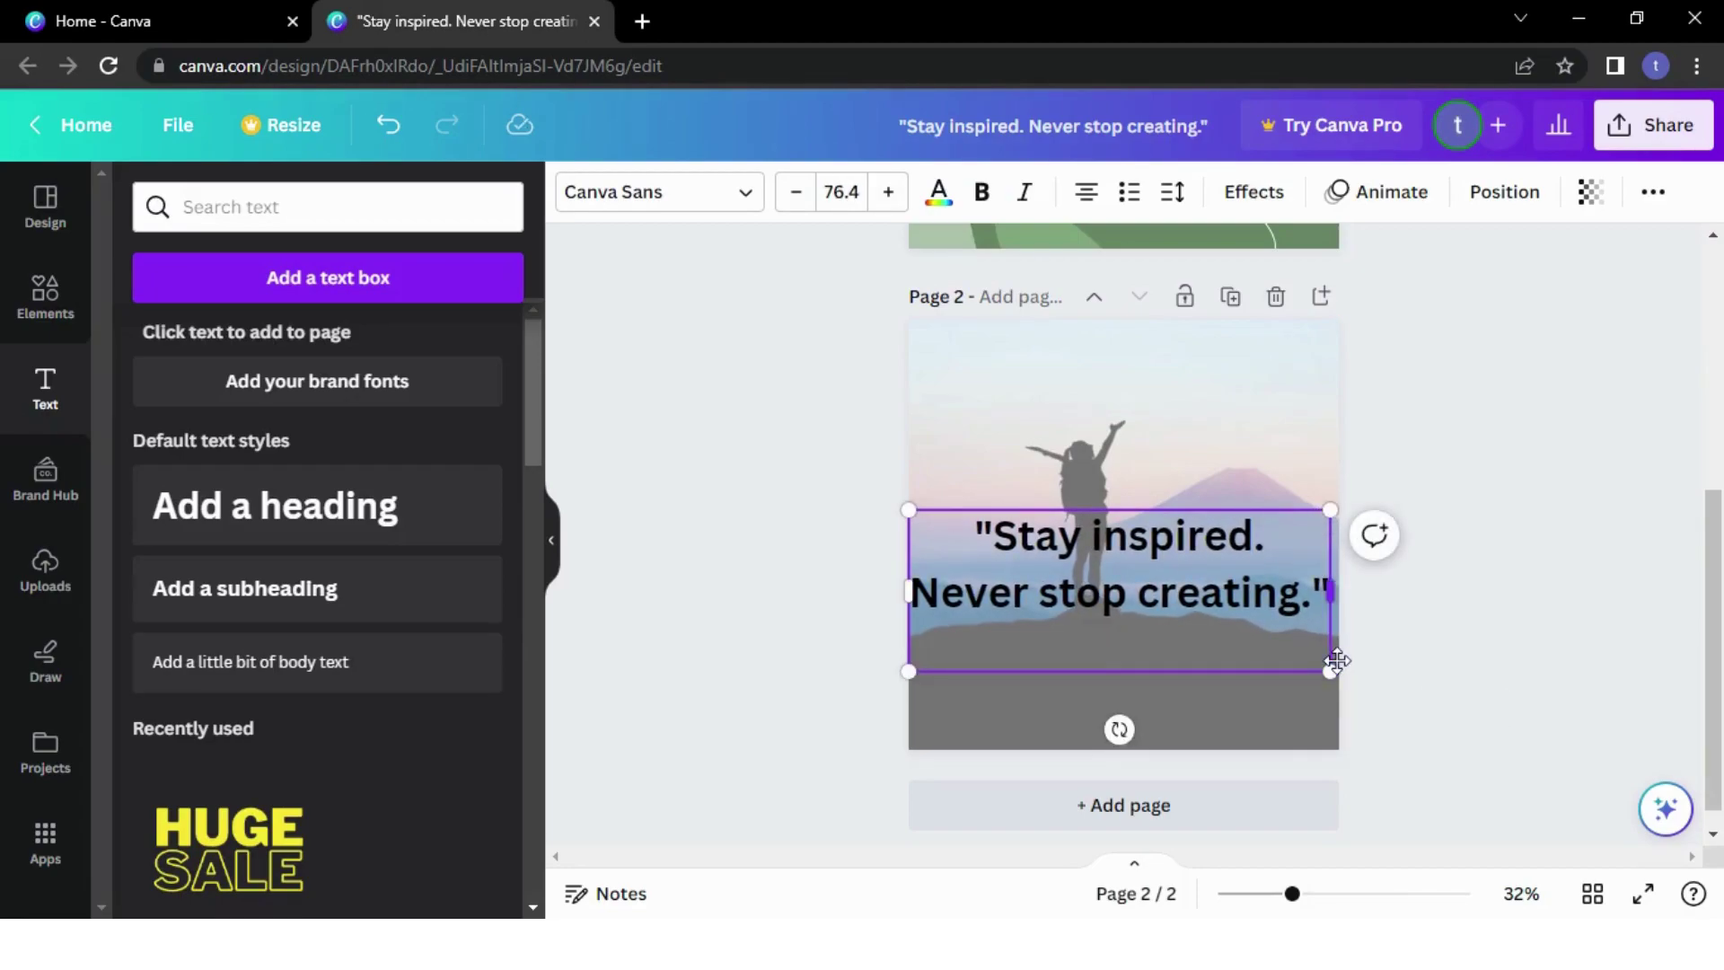
{"action": "left_click", "coordinate": [1487, 678]}
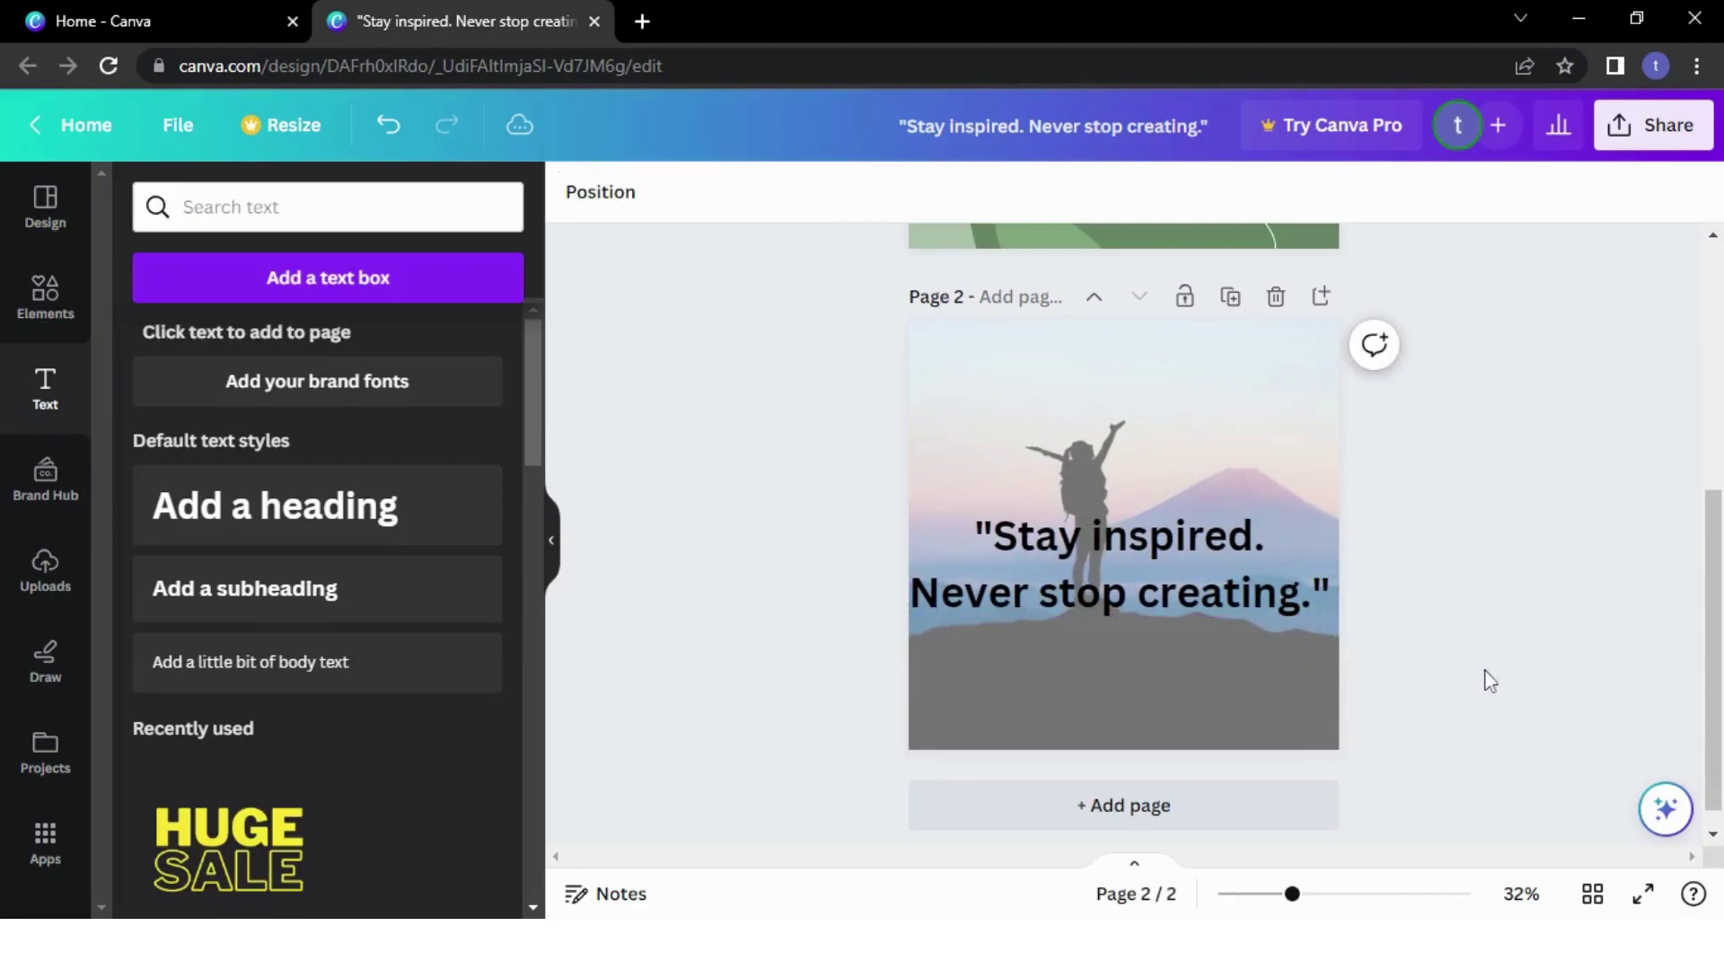
Change the font of the quote on page 2 to ITC Bauhaus
{"action": "left_click", "coordinate": [1272, 616]}
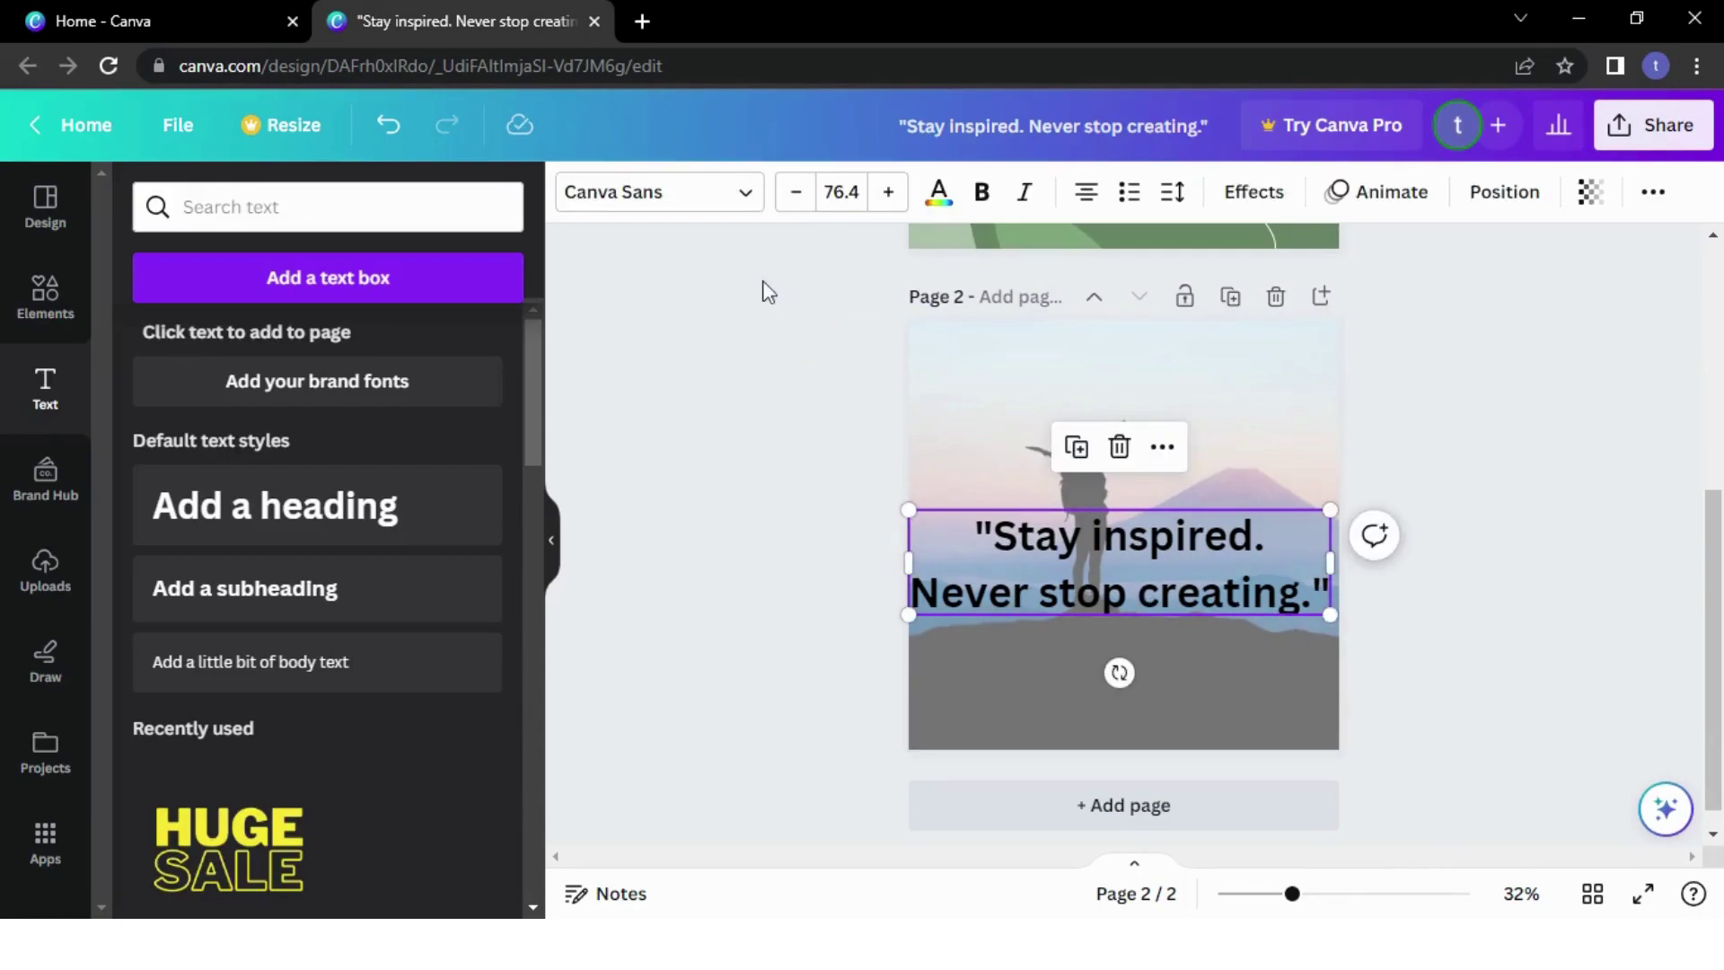
{"action": "left_click", "coordinate": [629, 191]}
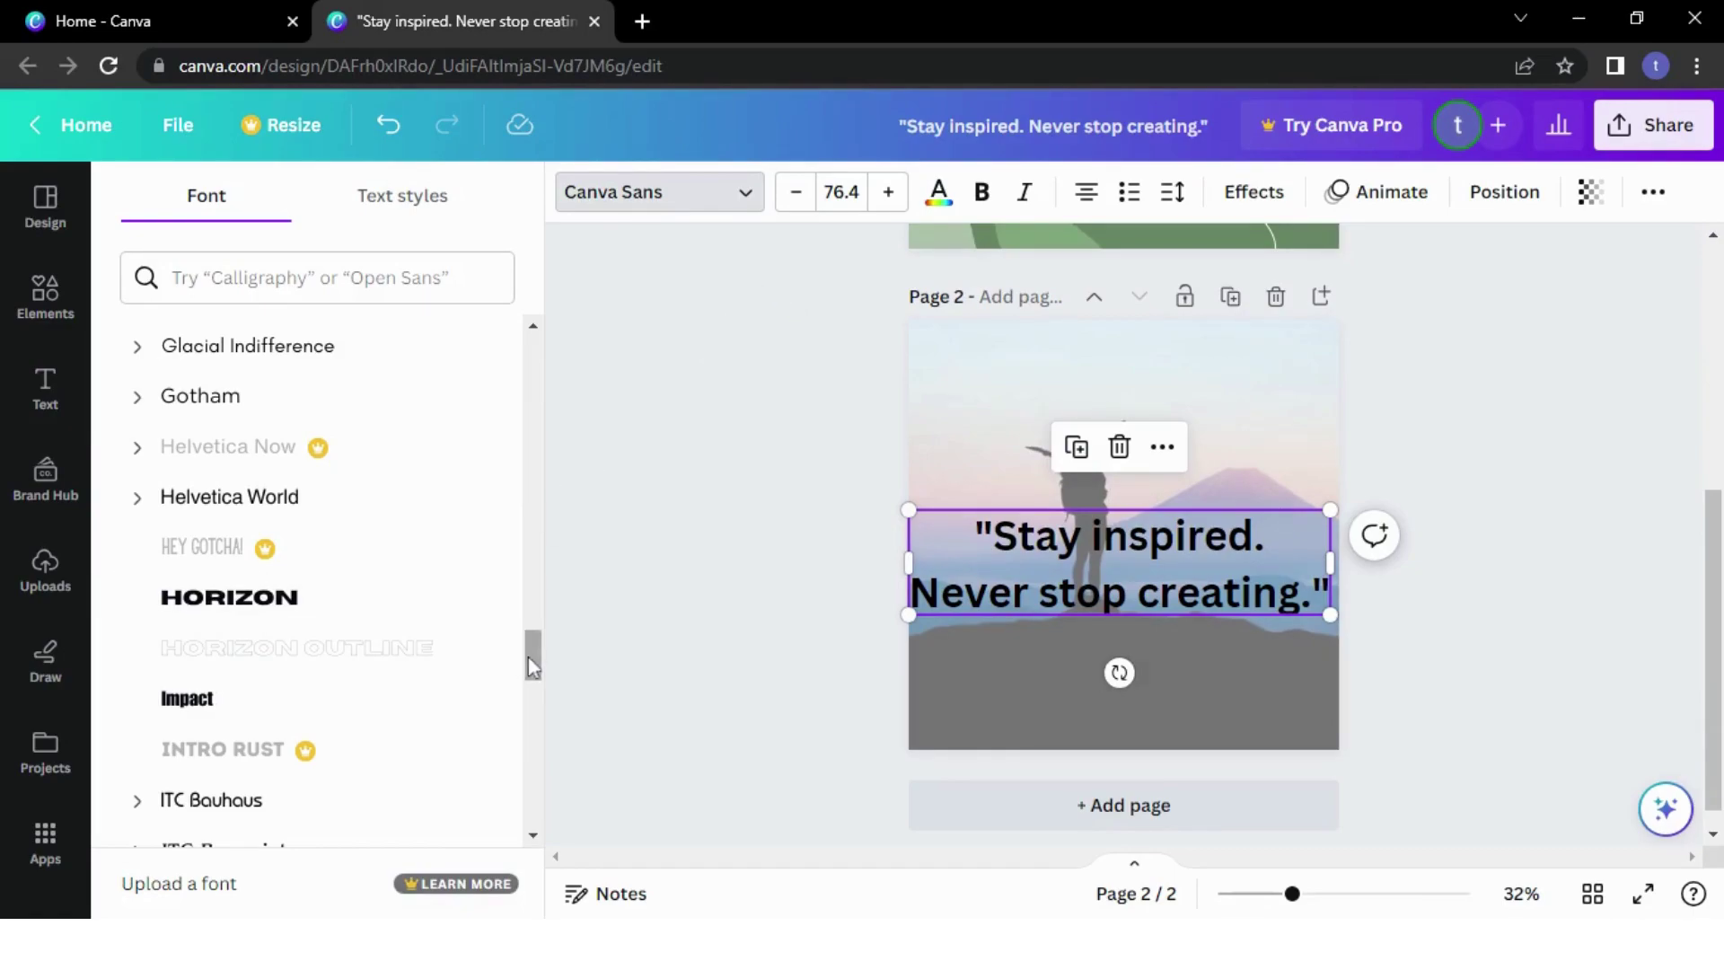
{"action": "left_click_drag", "start_coordinate": [530, 664], "coordinate": [533, 699]}
{"action": "left_click", "coordinate": [323, 472]}
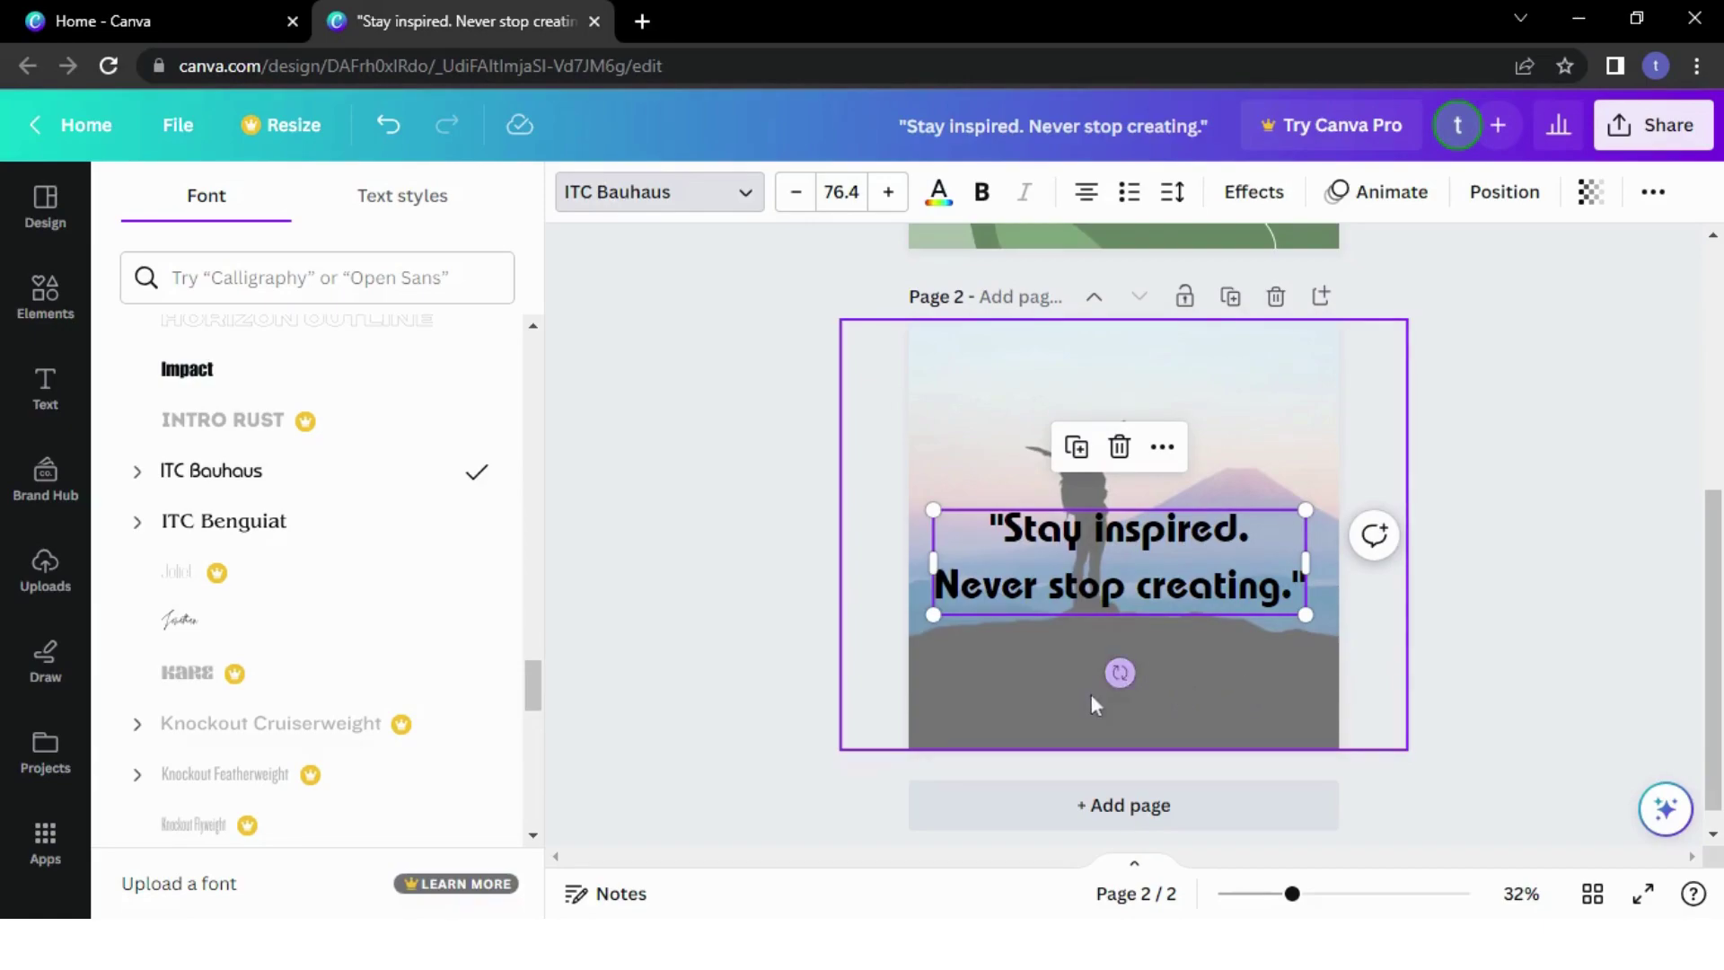
Try light red, white and red from the default solid colors as the quote's text color
{"action": "left_click", "coordinate": [938, 191]}
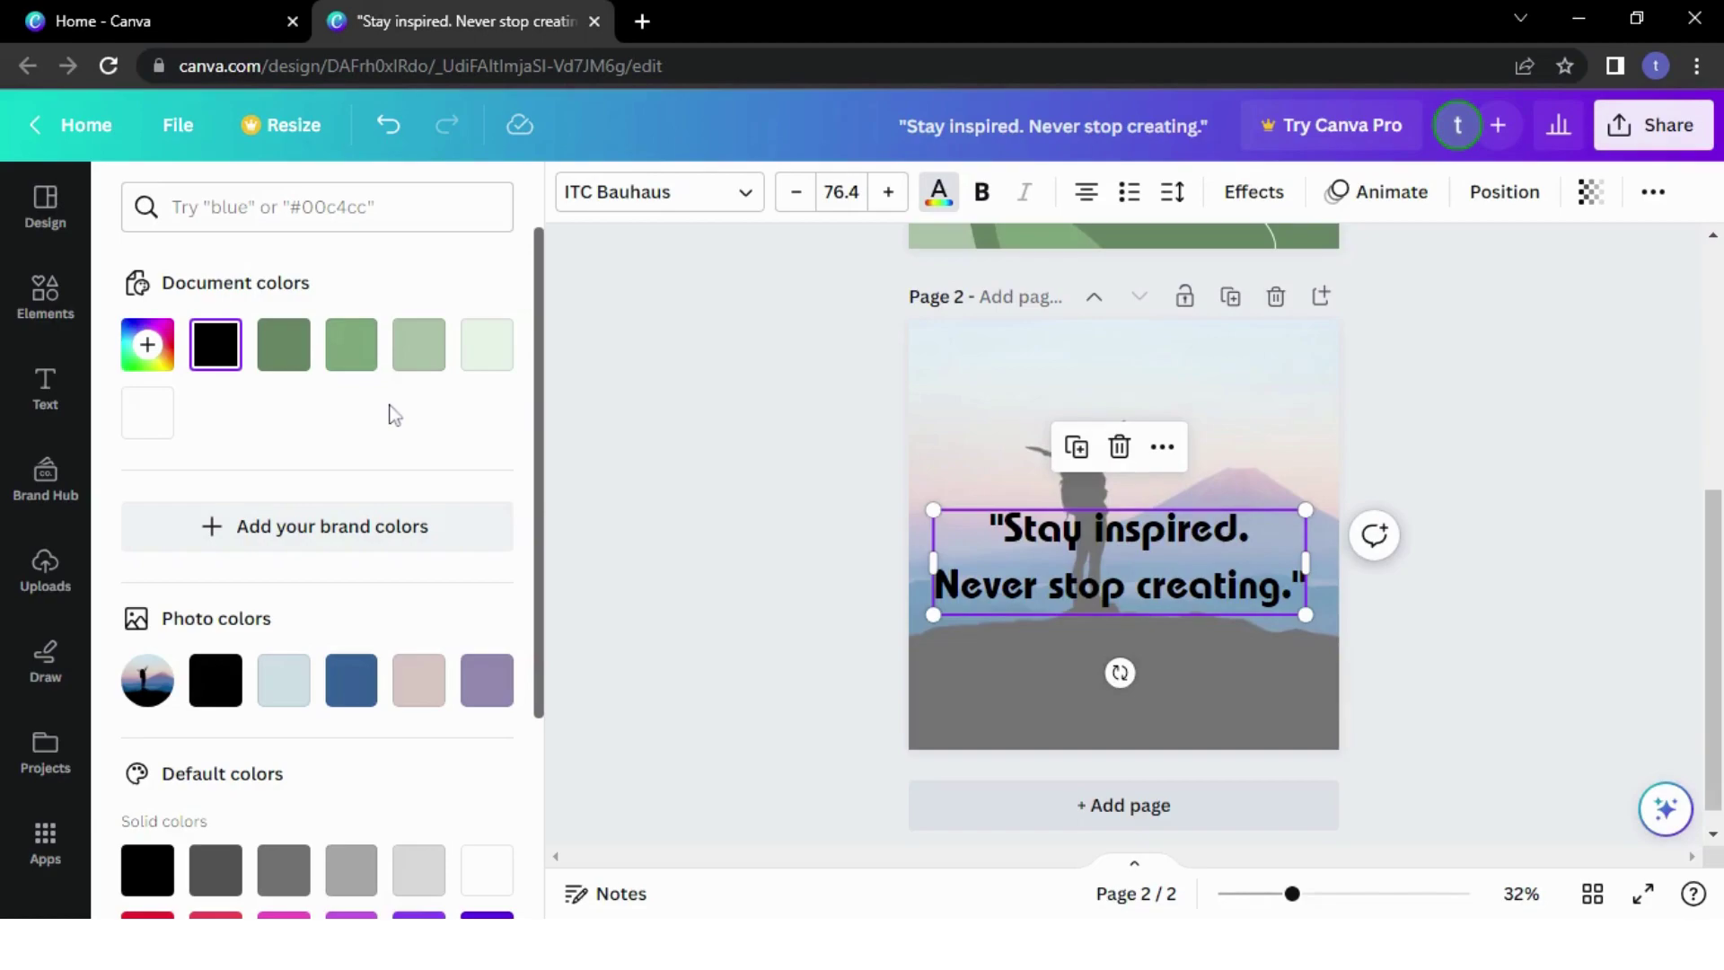
{"action": "left_click_drag", "start_coordinate": [539, 411], "coordinate": [542, 674]}
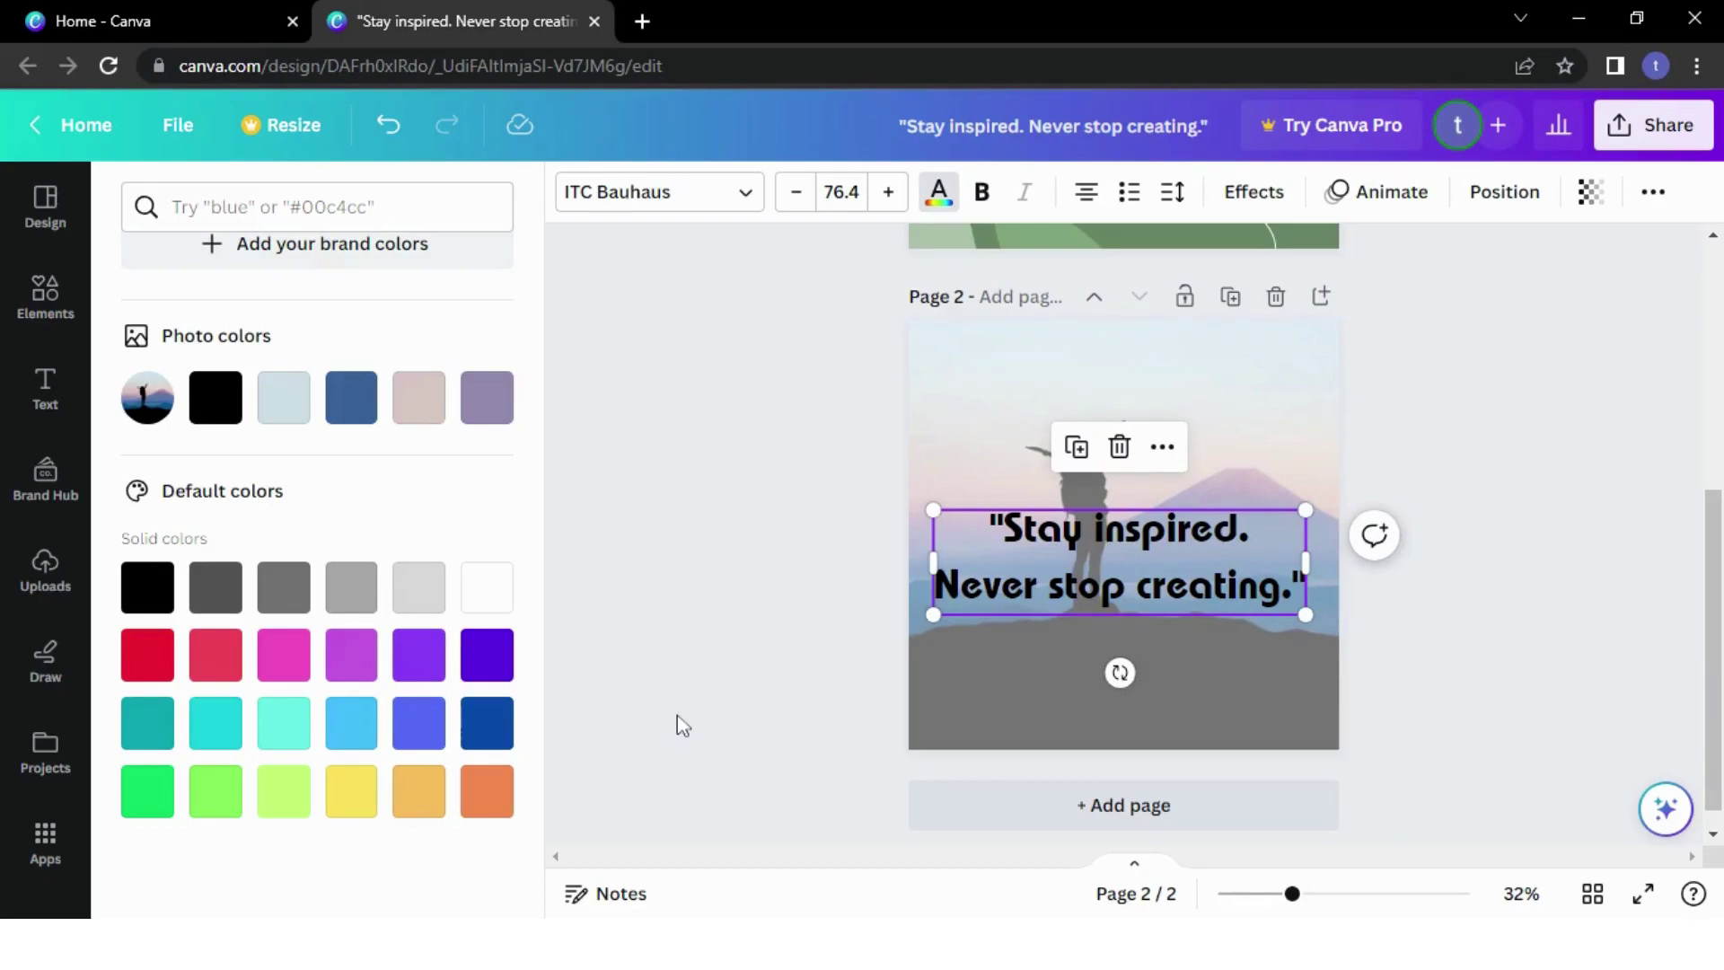
{"action": "left_click", "coordinate": [214, 659]}
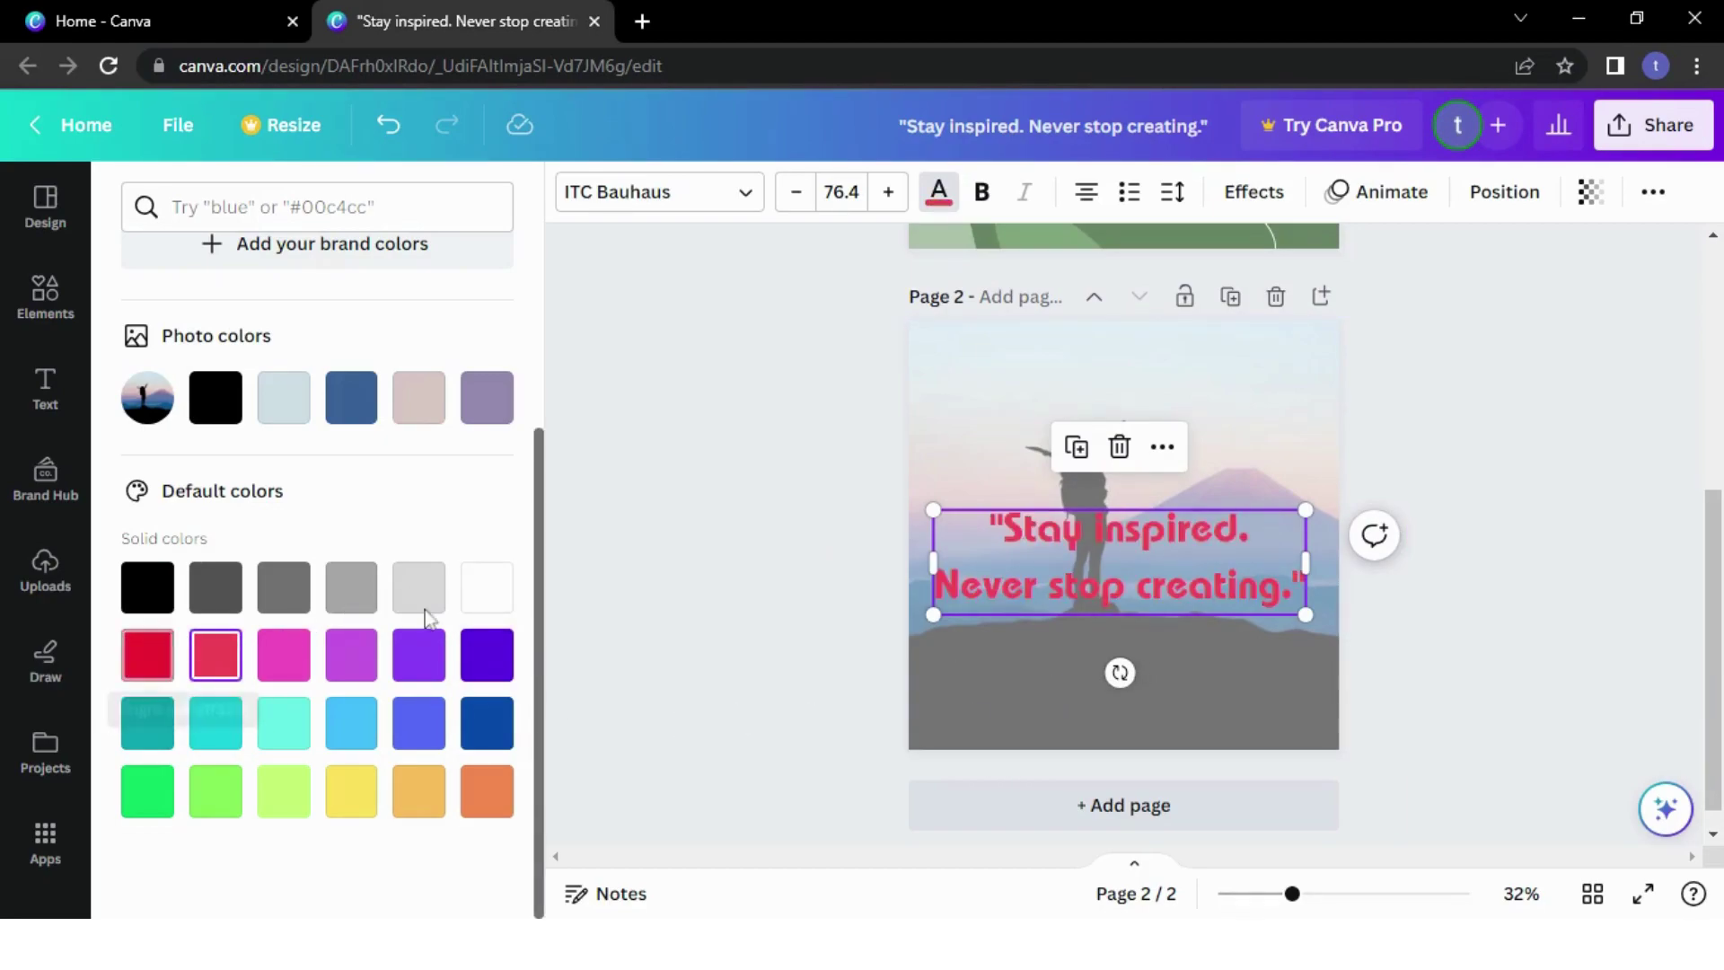
{"action": "left_click", "coordinate": [498, 592]}
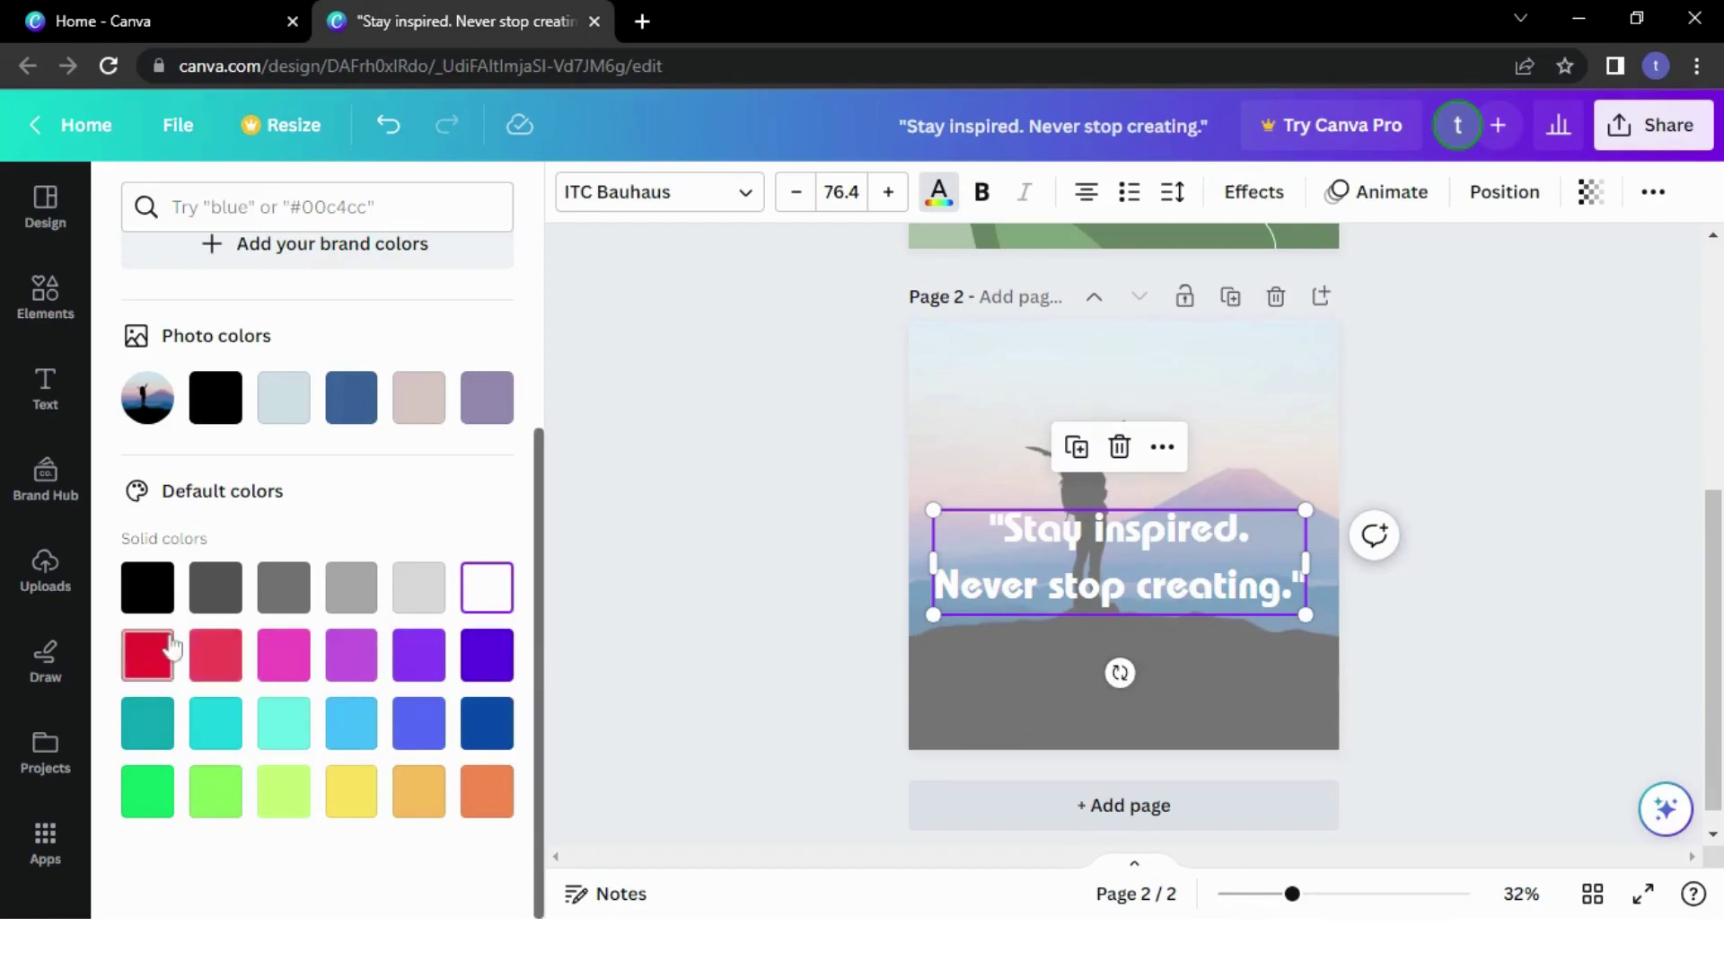
{"action": "left_click", "coordinate": [148, 655]}
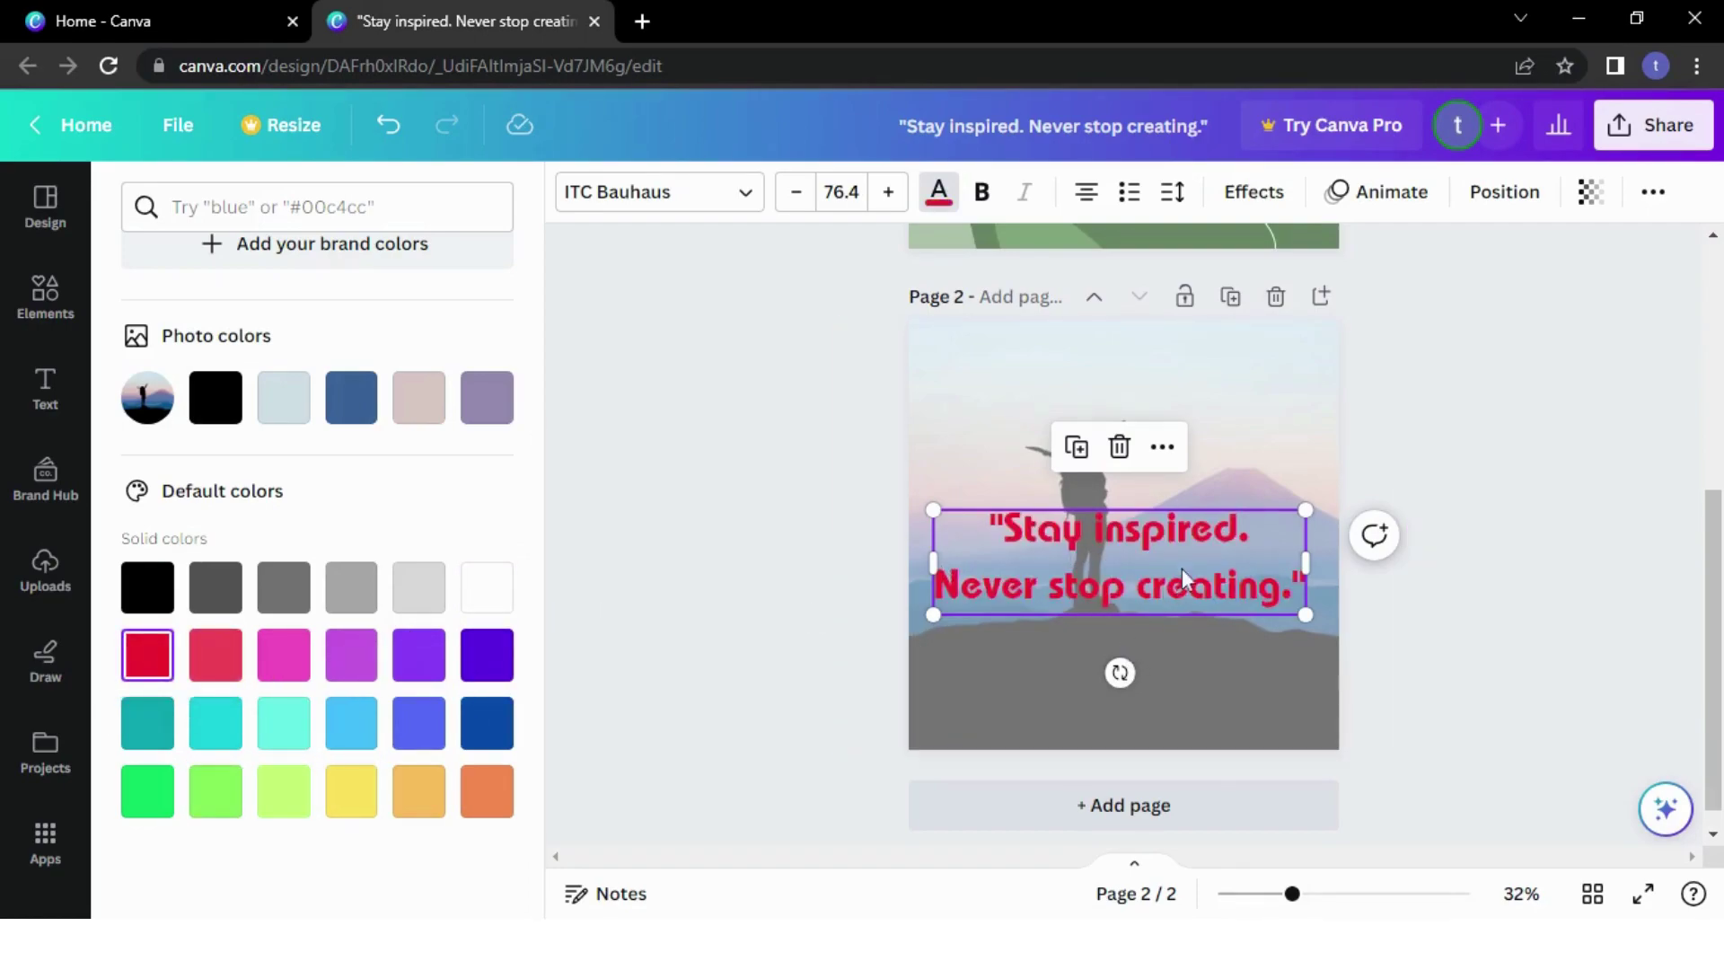
{"action": "key", "text": "Escape"}
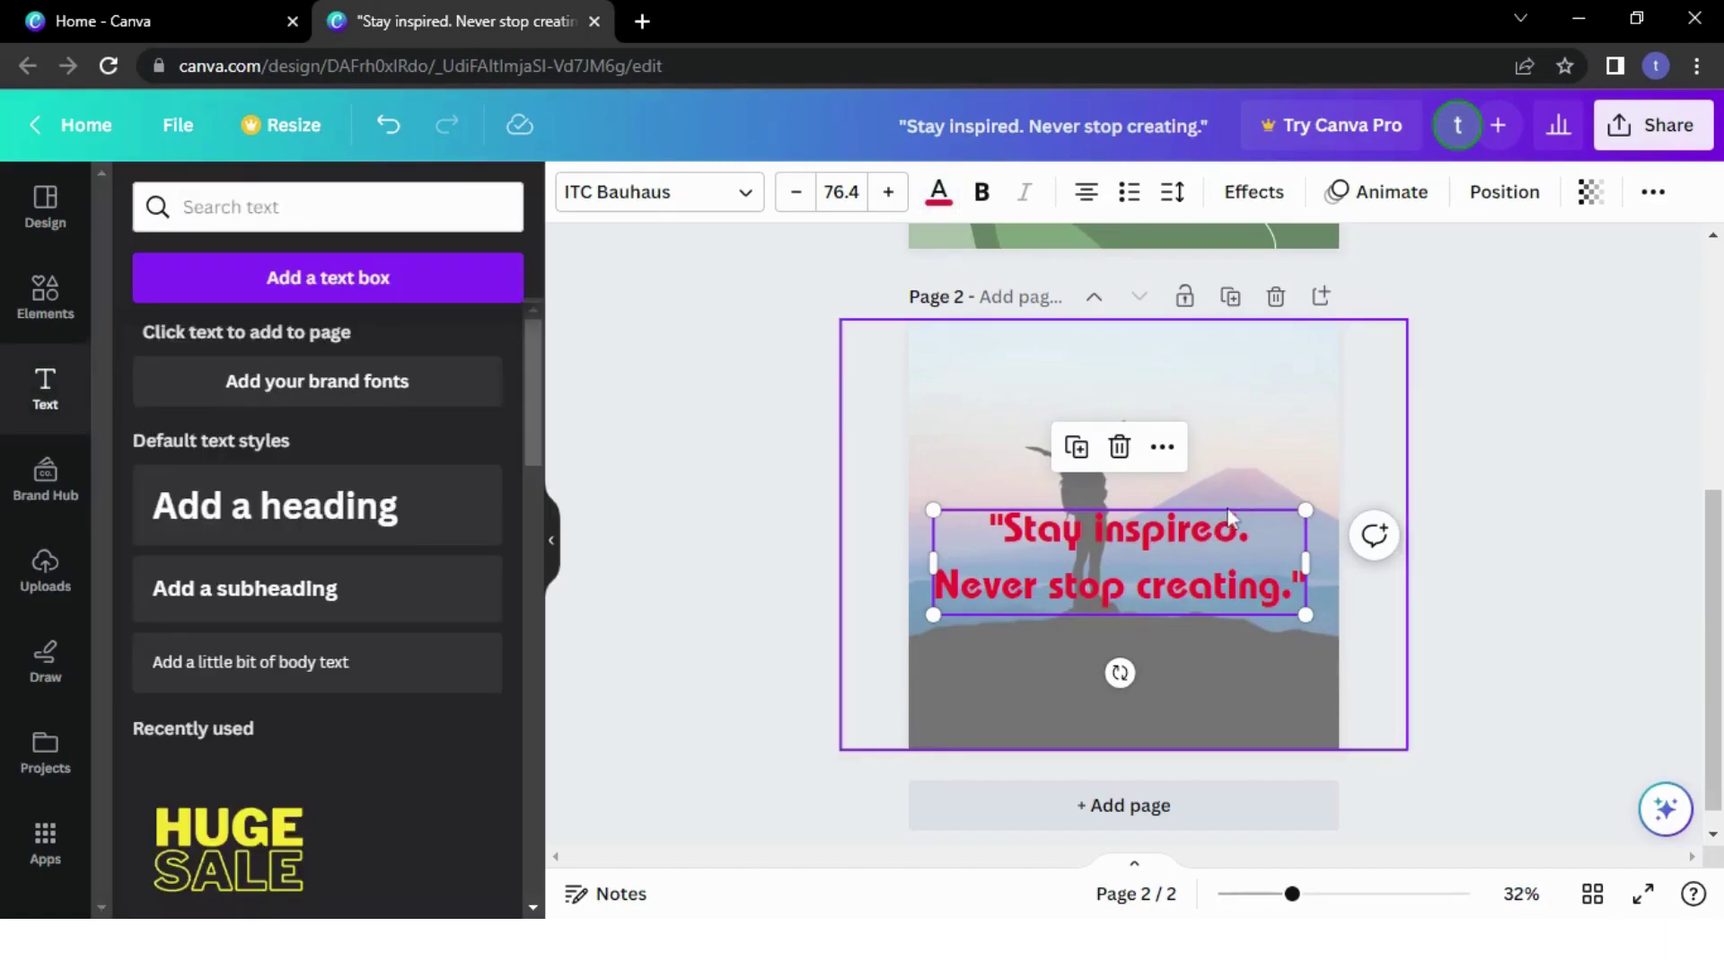
Move the quote down onto the dark ground beneath the hiker on page 2
{"action": "left_click", "coordinate": [1245, 462]}
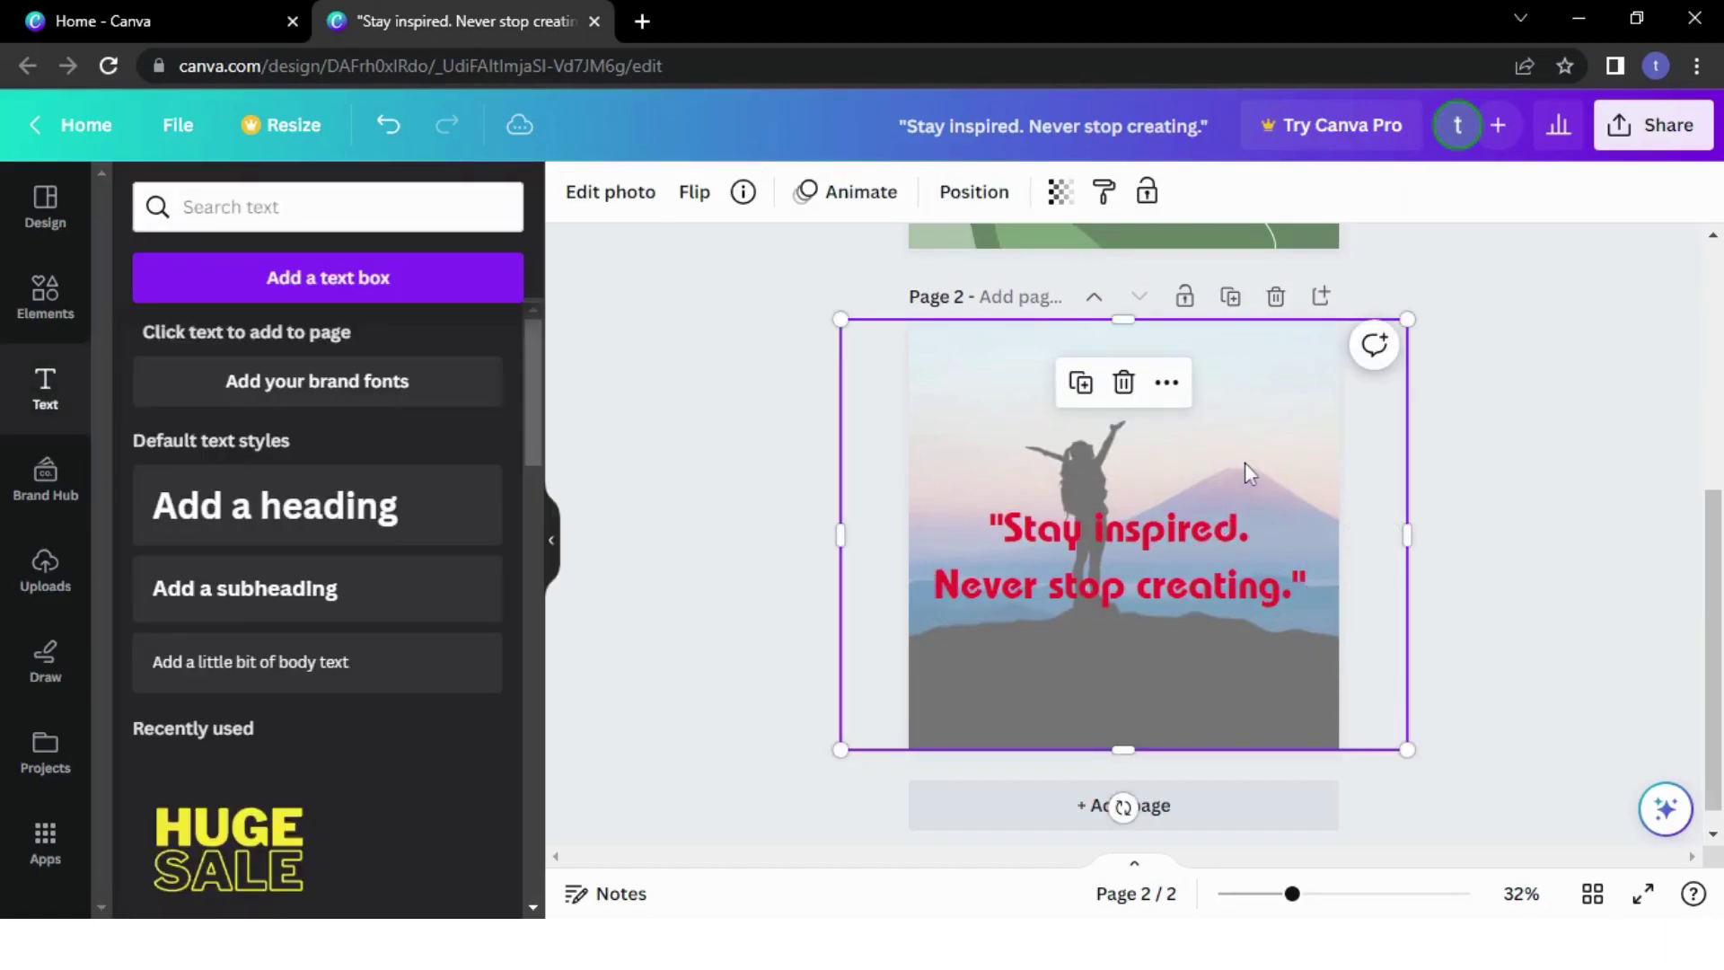
{"action": "left_click", "coordinate": [1182, 547]}
{"action": "left_click_drag", "start_coordinate": [1182, 550], "coordinate": [1183, 678]}
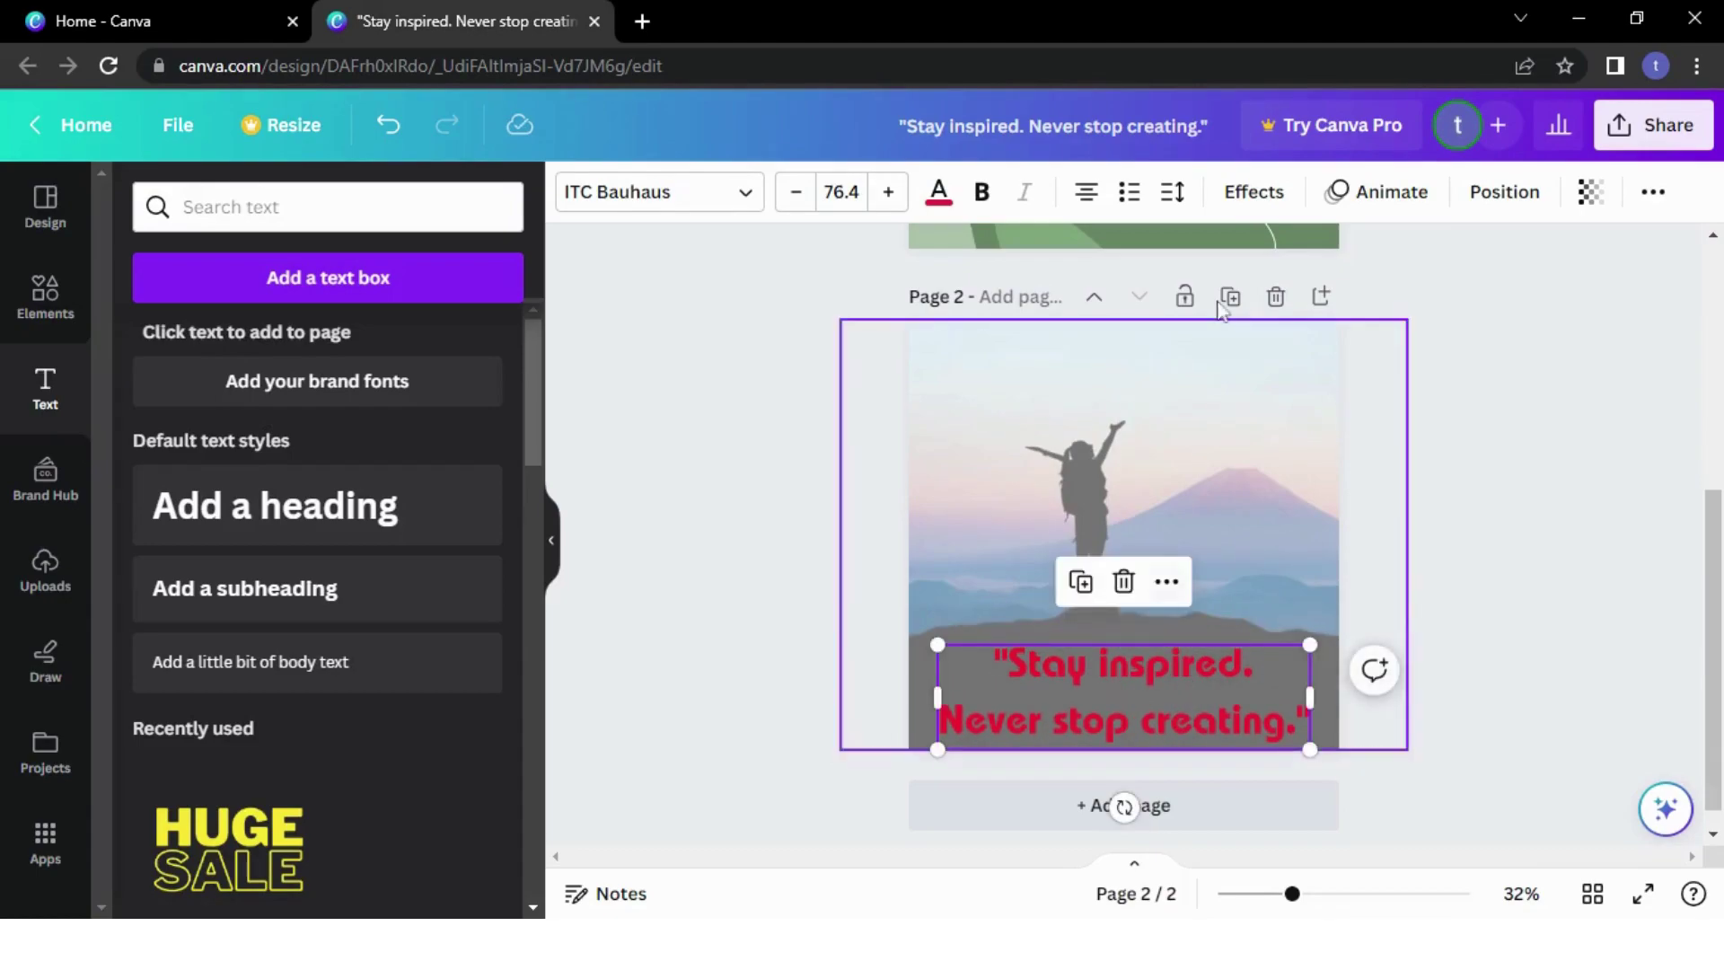
Tighten the quote's line spacing to 0.97
{"action": "left_click", "coordinate": [1172, 191]}
{"action": "left_click_drag", "start_coordinate": [1304, 366], "coordinate": [1246, 393]}
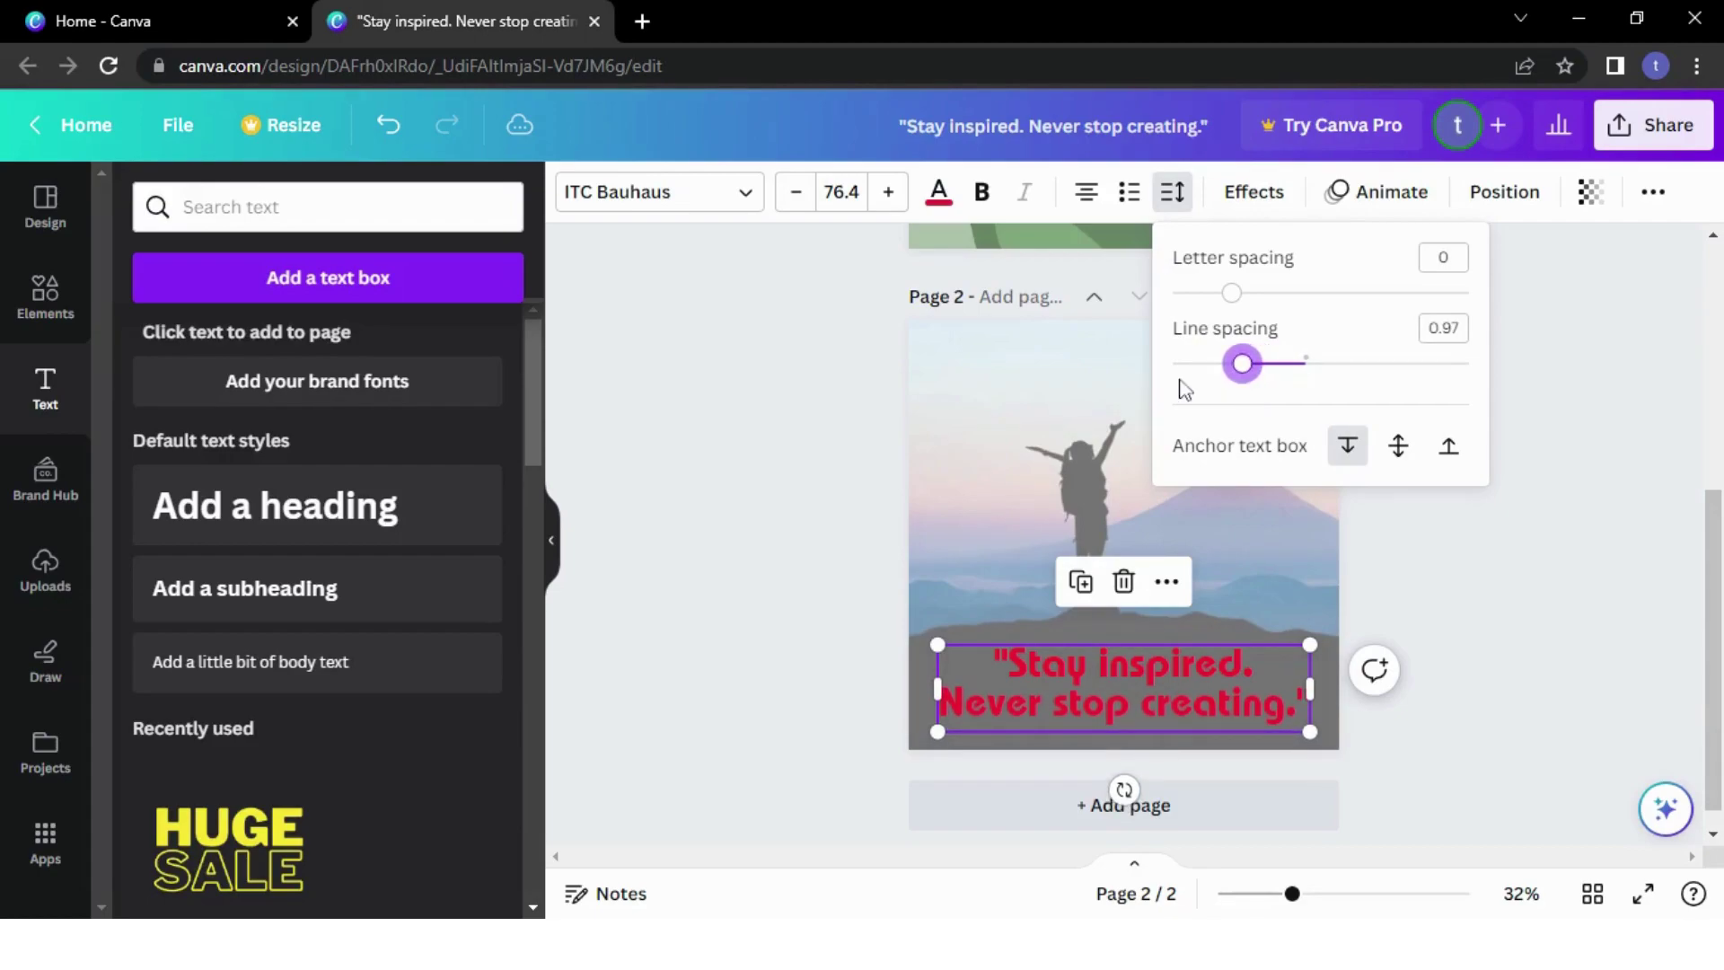
{"action": "left_click", "coordinate": [790, 440]}
{"action": "left_click", "coordinate": [790, 440]}
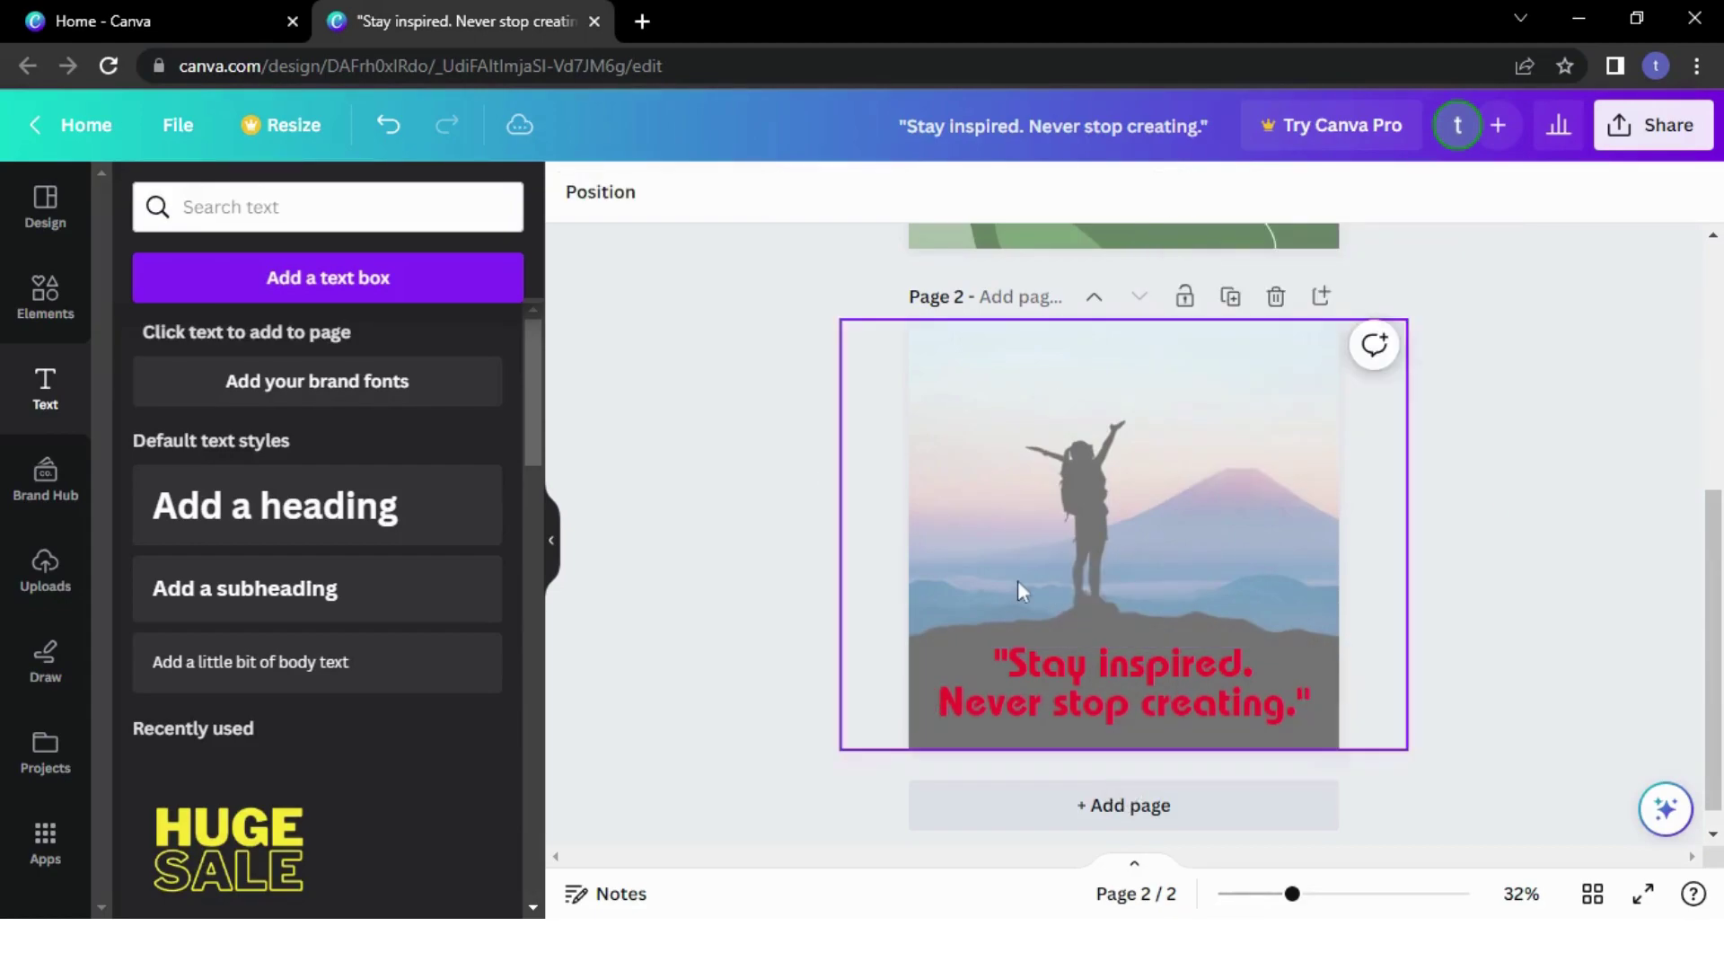
Recolor the quote on page 2 with the light blue from the photo colors, after trying the dark blue
{"action": "left_click", "coordinate": [1046, 718]}
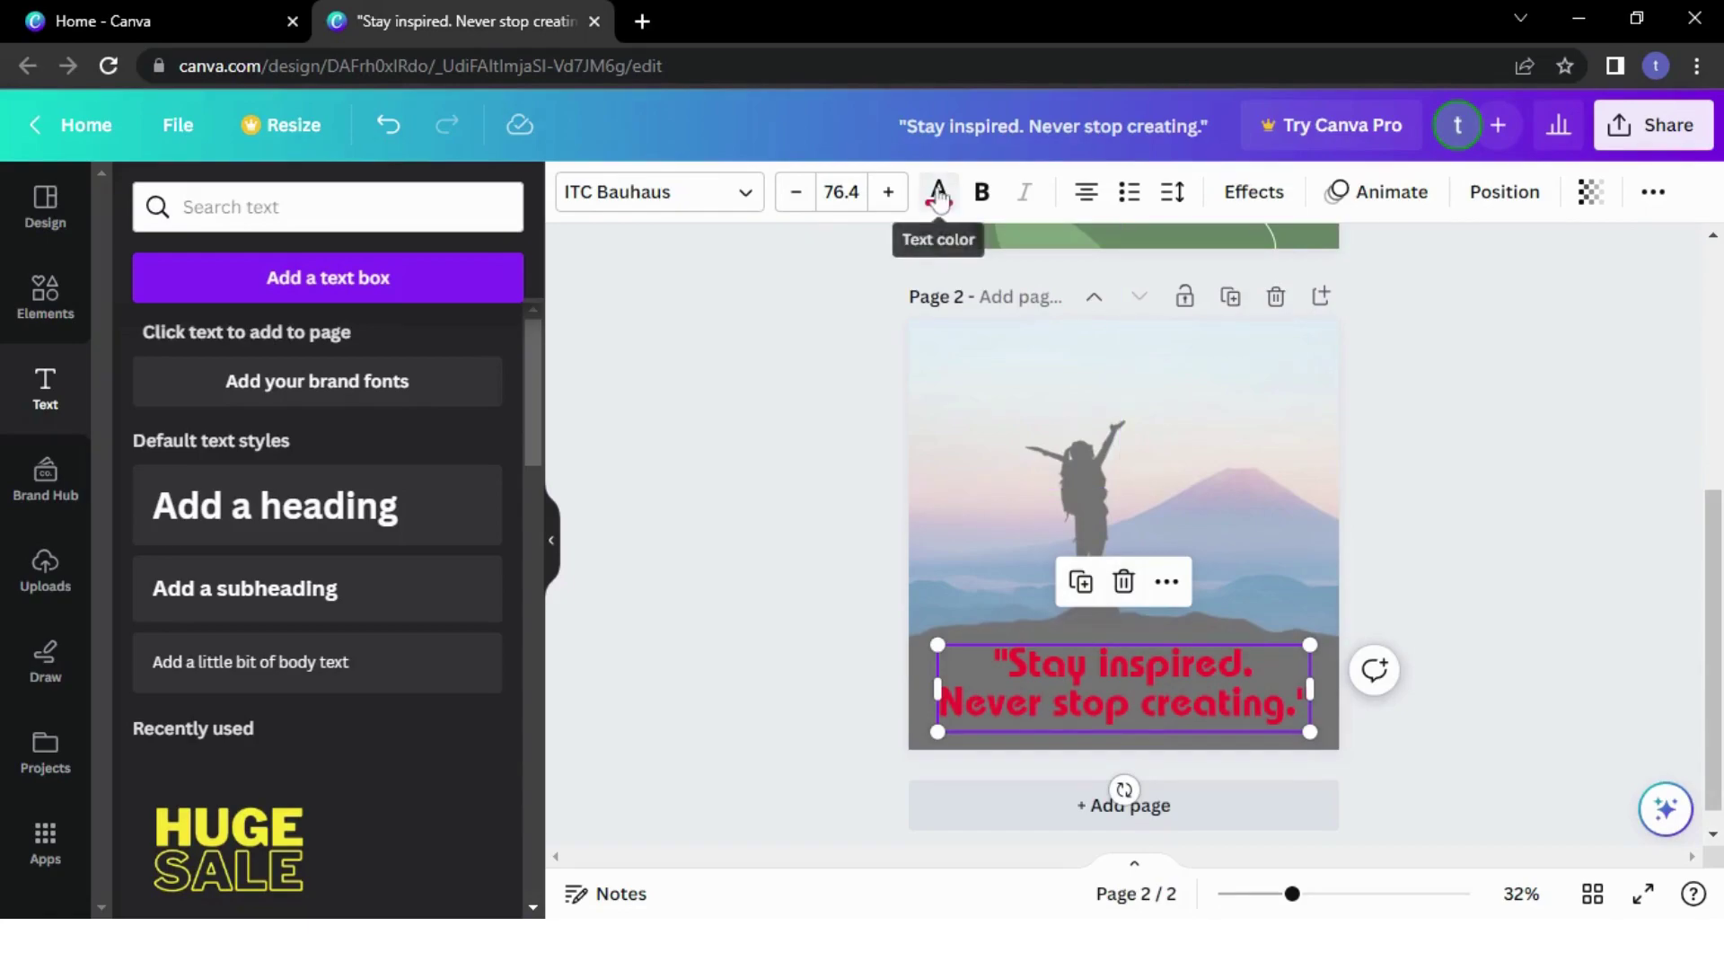
{"action": "left_click", "coordinate": [941, 193]}
{"action": "left_click", "coordinate": [353, 687]}
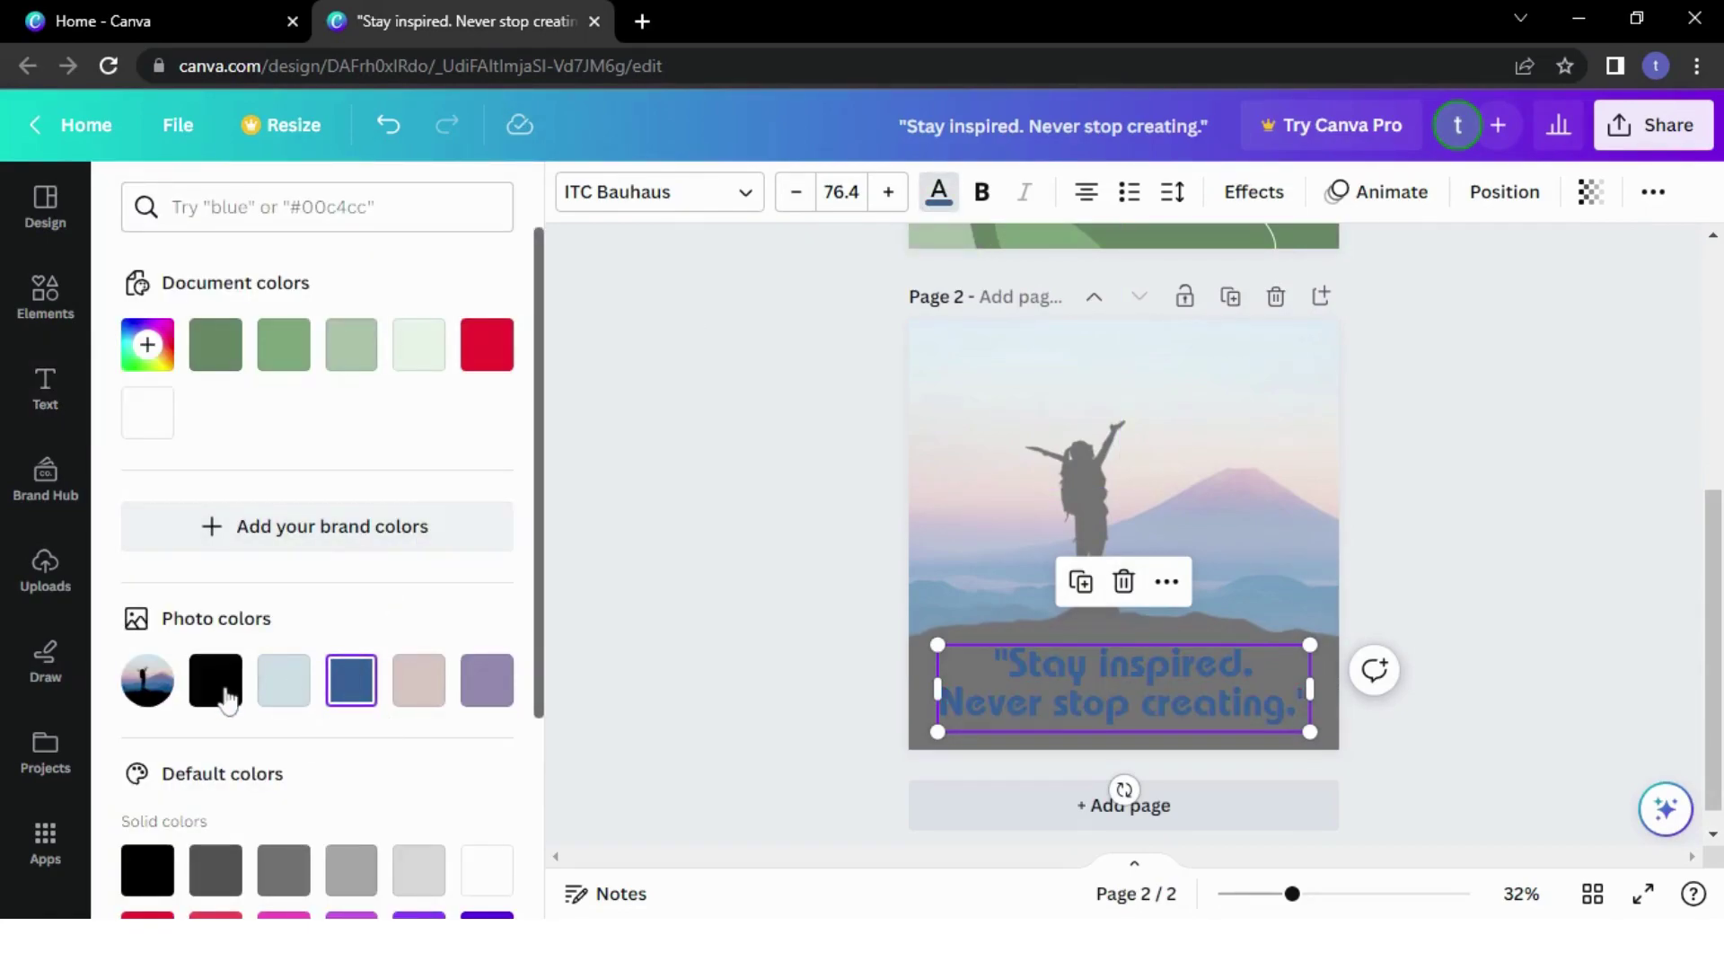
{"action": "left_click", "coordinate": [278, 687]}
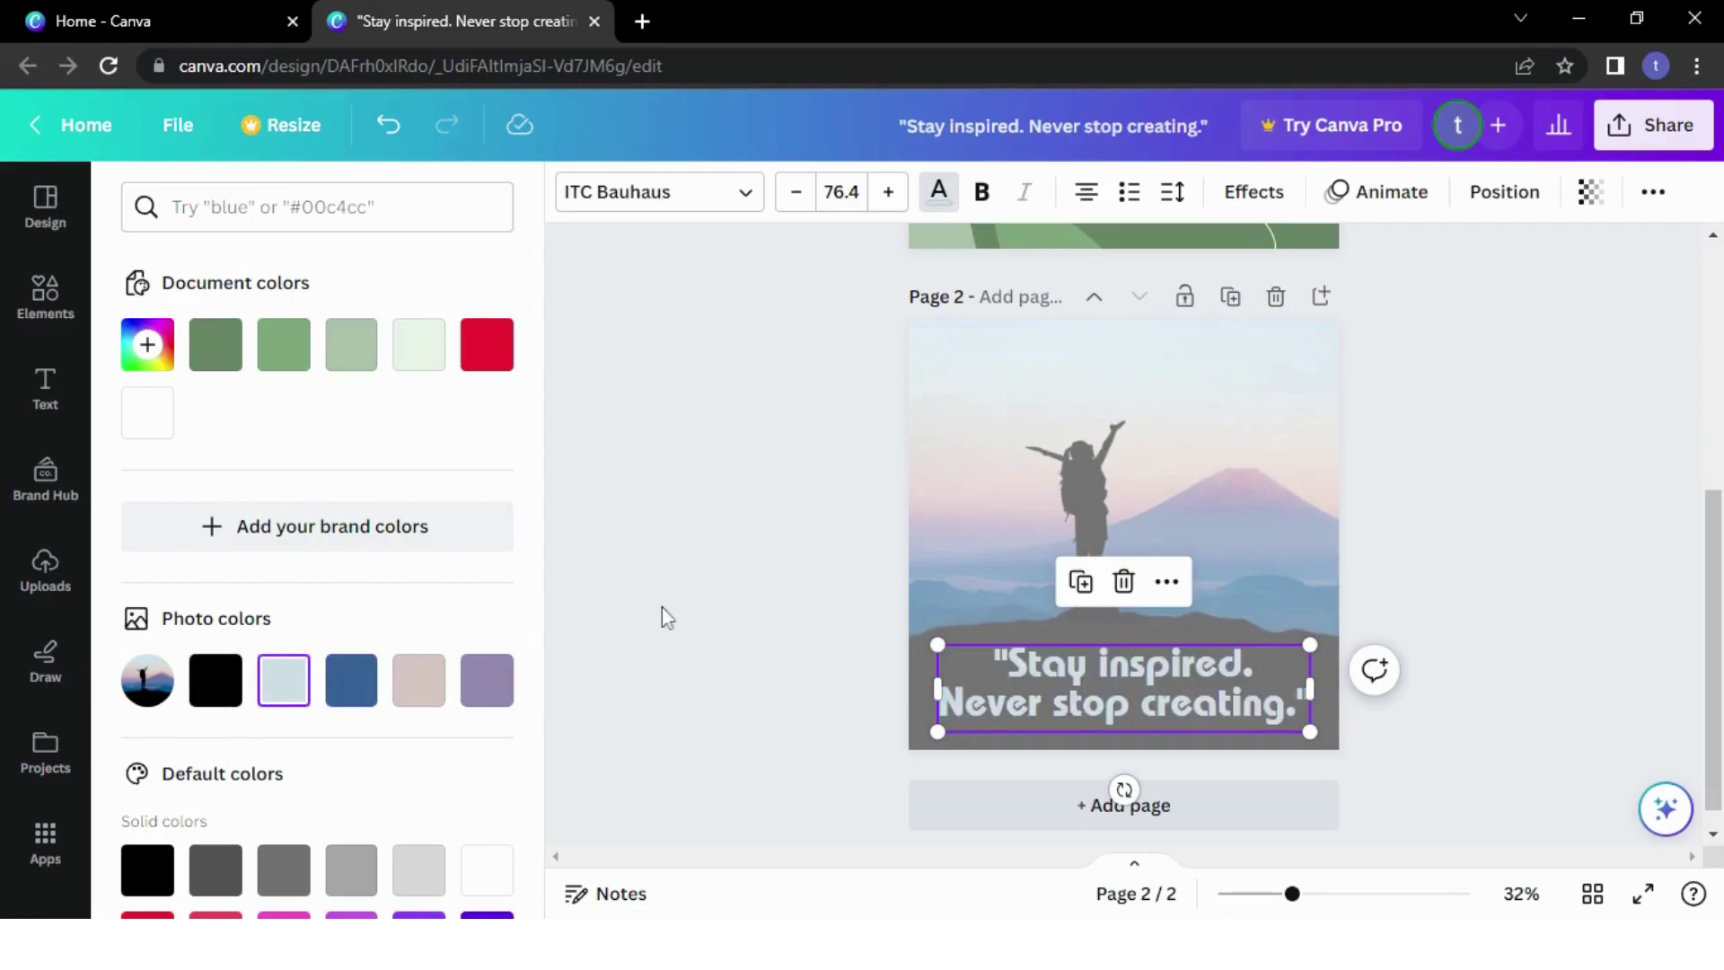
{"action": "left_click", "coordinate": [661, 607]}
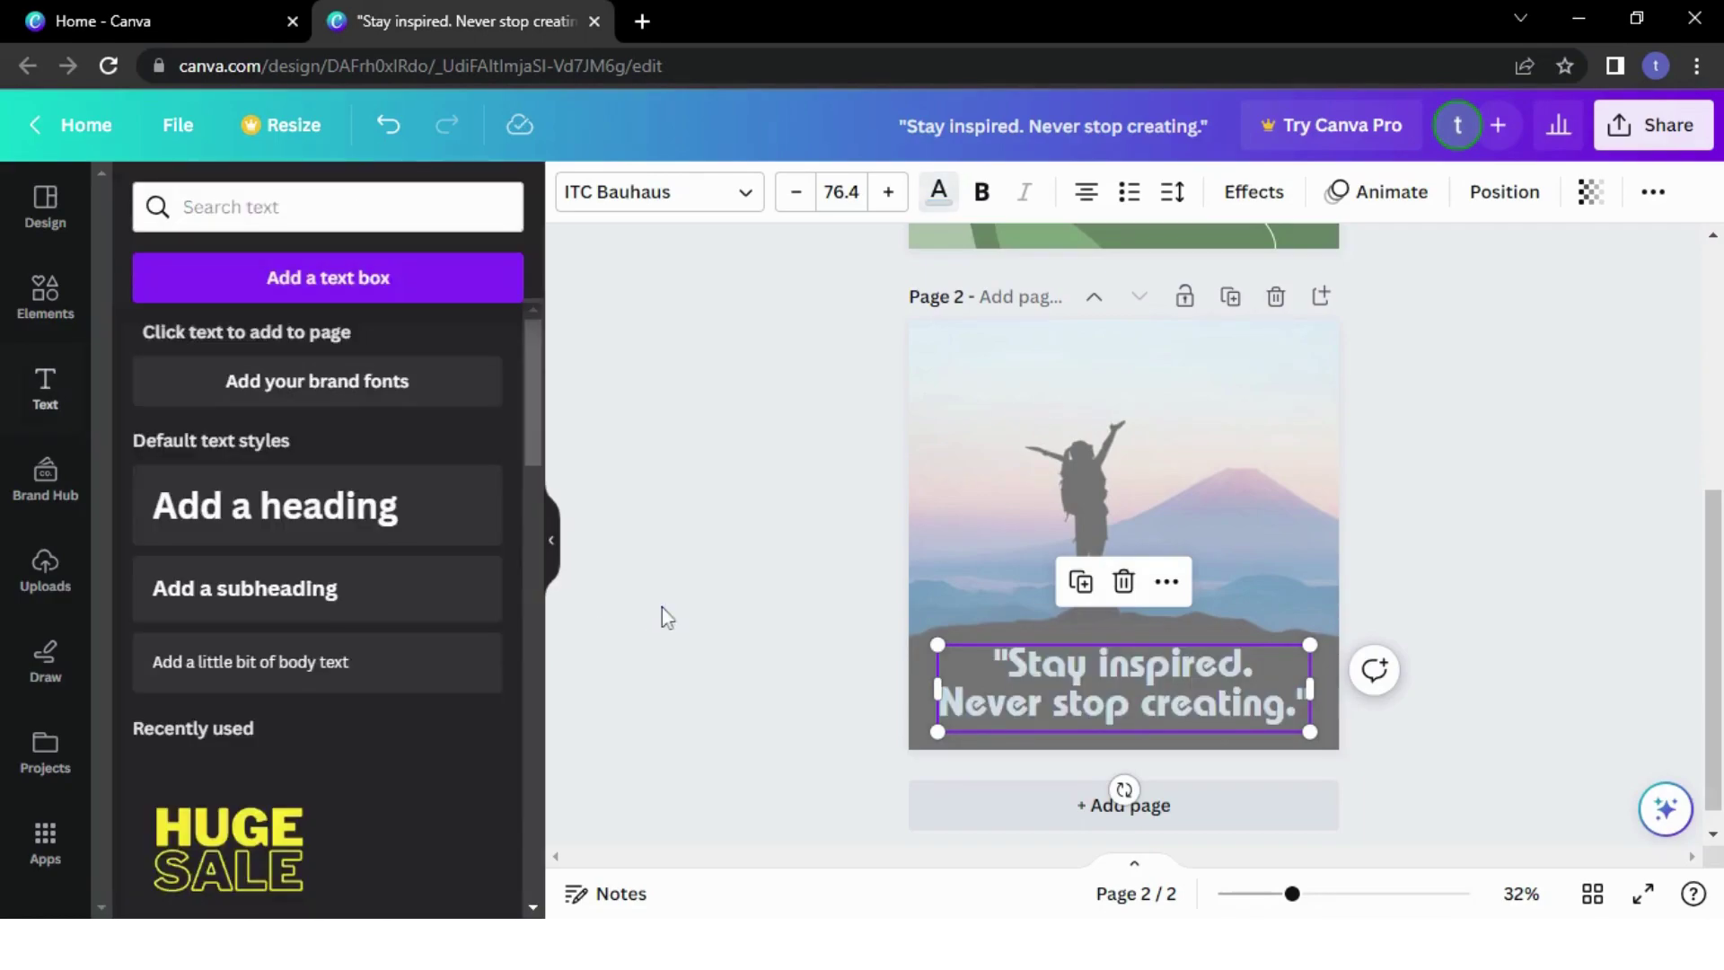
Nudge the quote straight up in small increments to leave more space below it on the dark ground
{"action": "left_click", "coordinate": [1068, 682]}
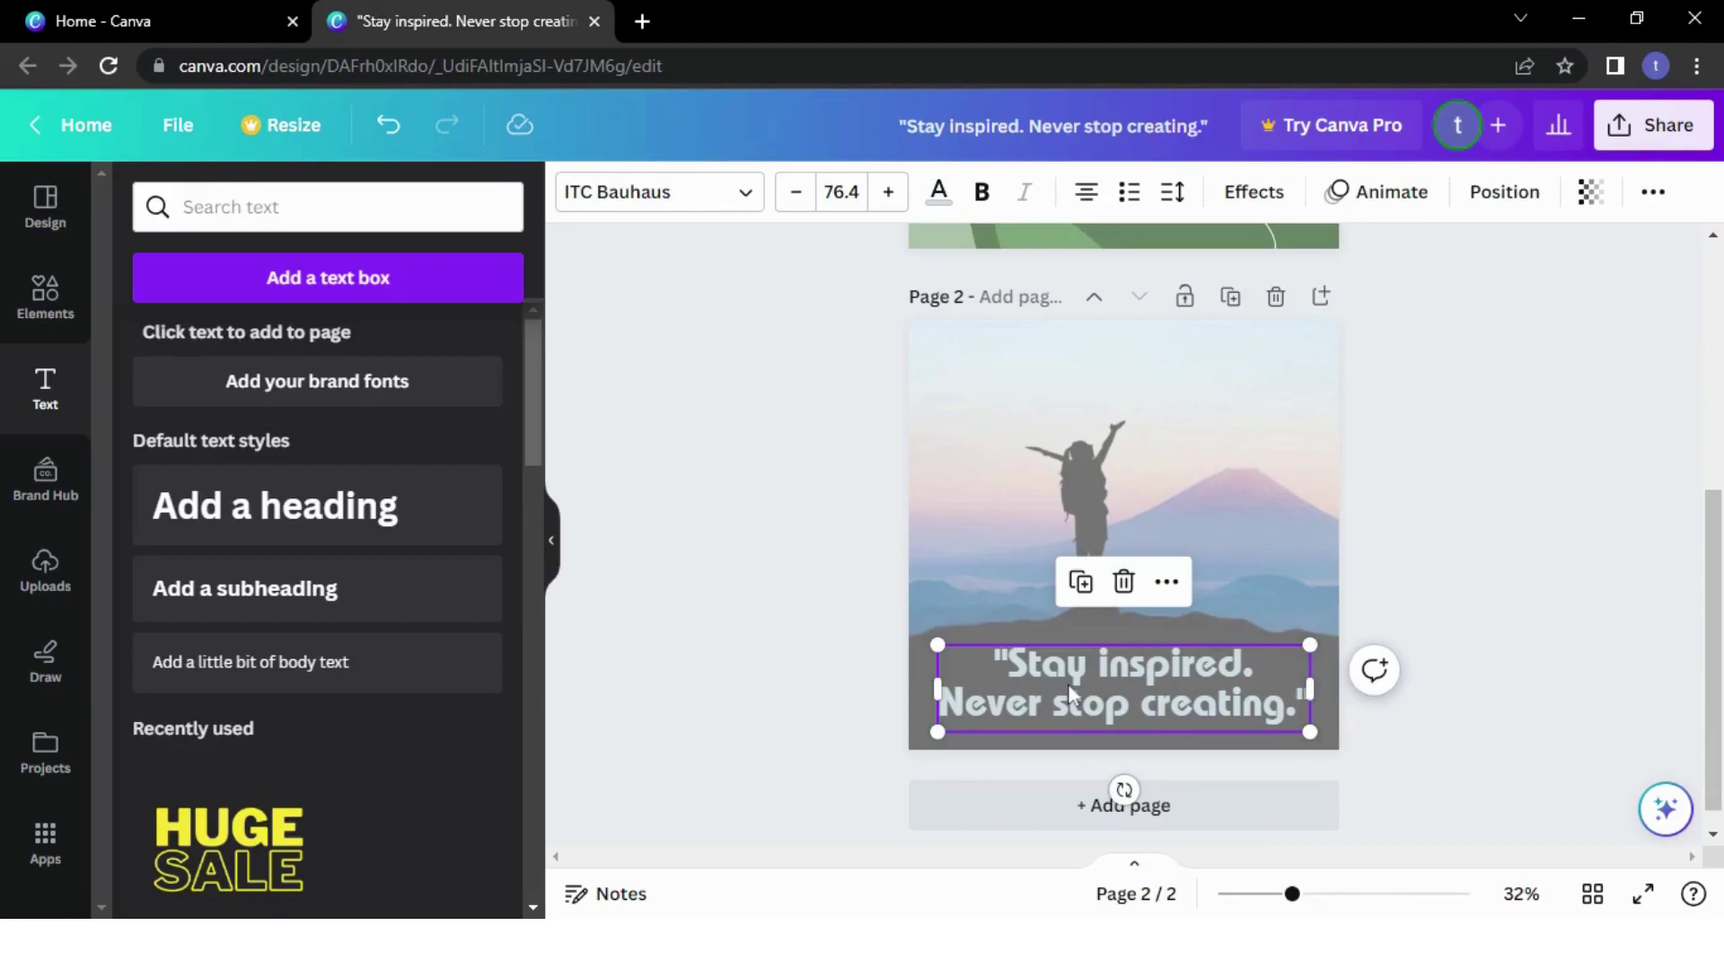
{"action": "key", "text": "Up"}
{"action": "key", "text": "Up"}
{"action": "key", "text": "Up"}
{"action": "key", "text": "Up"}
{"action": "key", "text": "Up"}
{"action": "key", "text": "Up"}
{"action": "key", "text": "Up"}
{"action": "key", "text": "Up"}
{"action": "key", "text": "Up"}
{"action": "key", "text": "Up"}
{"action": "key", "text": "Up"}
{"action": "key", "text": "Up"}
{"action": "key", "text": "Up"}
{"action": "key", "text": "Up"}
{"action": "key", "text": "Up"}
{"action": "key", "text": "Up"}
{"action": "key", "text": "Up"}
{"action": "key", "text": "Up"}
{"action": "key", "text": "Up"}
{"action": "key", "text": "Up"}
{"action": "key", "text": "Up"}
{"action": "key", "text": "Up"}
{"action": "key", "text": "Up"}
{"action": "key", "text": "Up"}
{"action": "key", "text": "Up"}
{"action": "key", "text": "Up"}
{"action": "key", "text": "Up"}
{"action": "key", "text": "Up"}
{"action": "key", "text": "Up"}
{"action": "key", "text": "Up"}
{"action": "key", "text": "Up"}
{"action": "key", "text": "Up"}
{"action": "key", "text": "Up"}
{"action": "key", "text": "Up"}
{"action": "key", "text": "Up"}
{"action": "key", "text": "Up"}
{"action": "key", "text": "Up"}
{"action": "key", "text": "Up"}
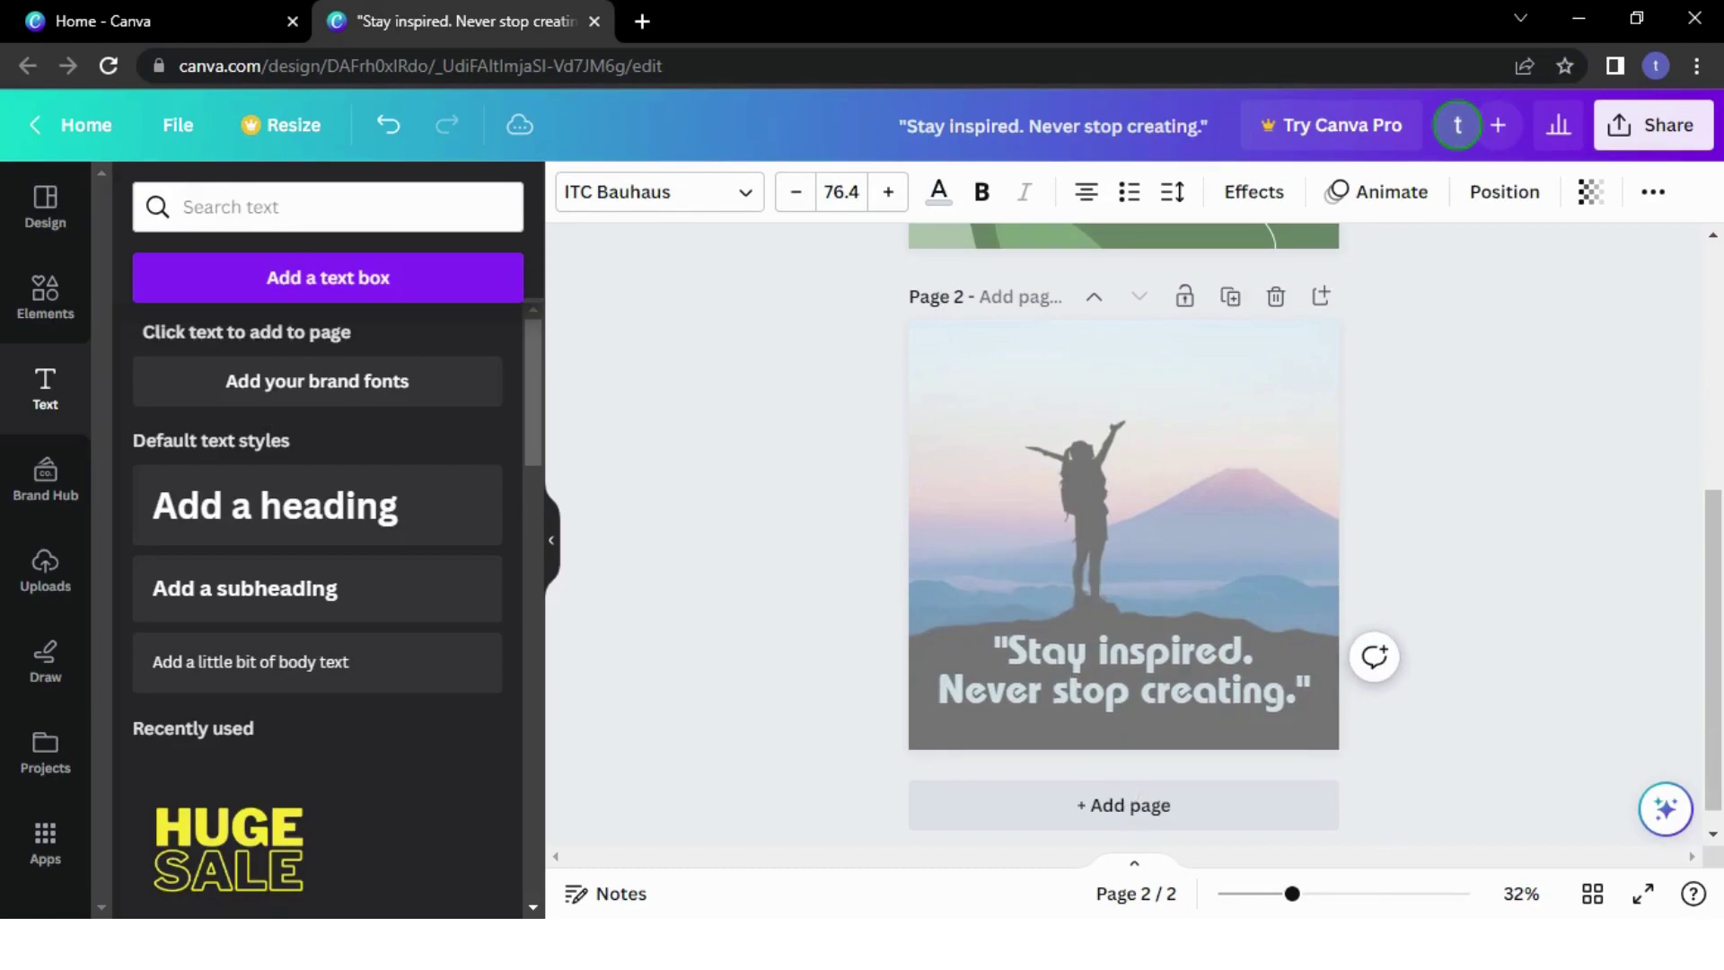
{"action": "key", "text": "Up"}
{"action": "key", "text": "Up"}
{"action": "key", "text": "Up"}
{"action": "key", "text": "Up"}
{"action": "key", "text": "Up"}
{"action": "key", "text": "Up"}
{"action": "key", "text": "Up"}
{"action": "key", "text": "Up"}
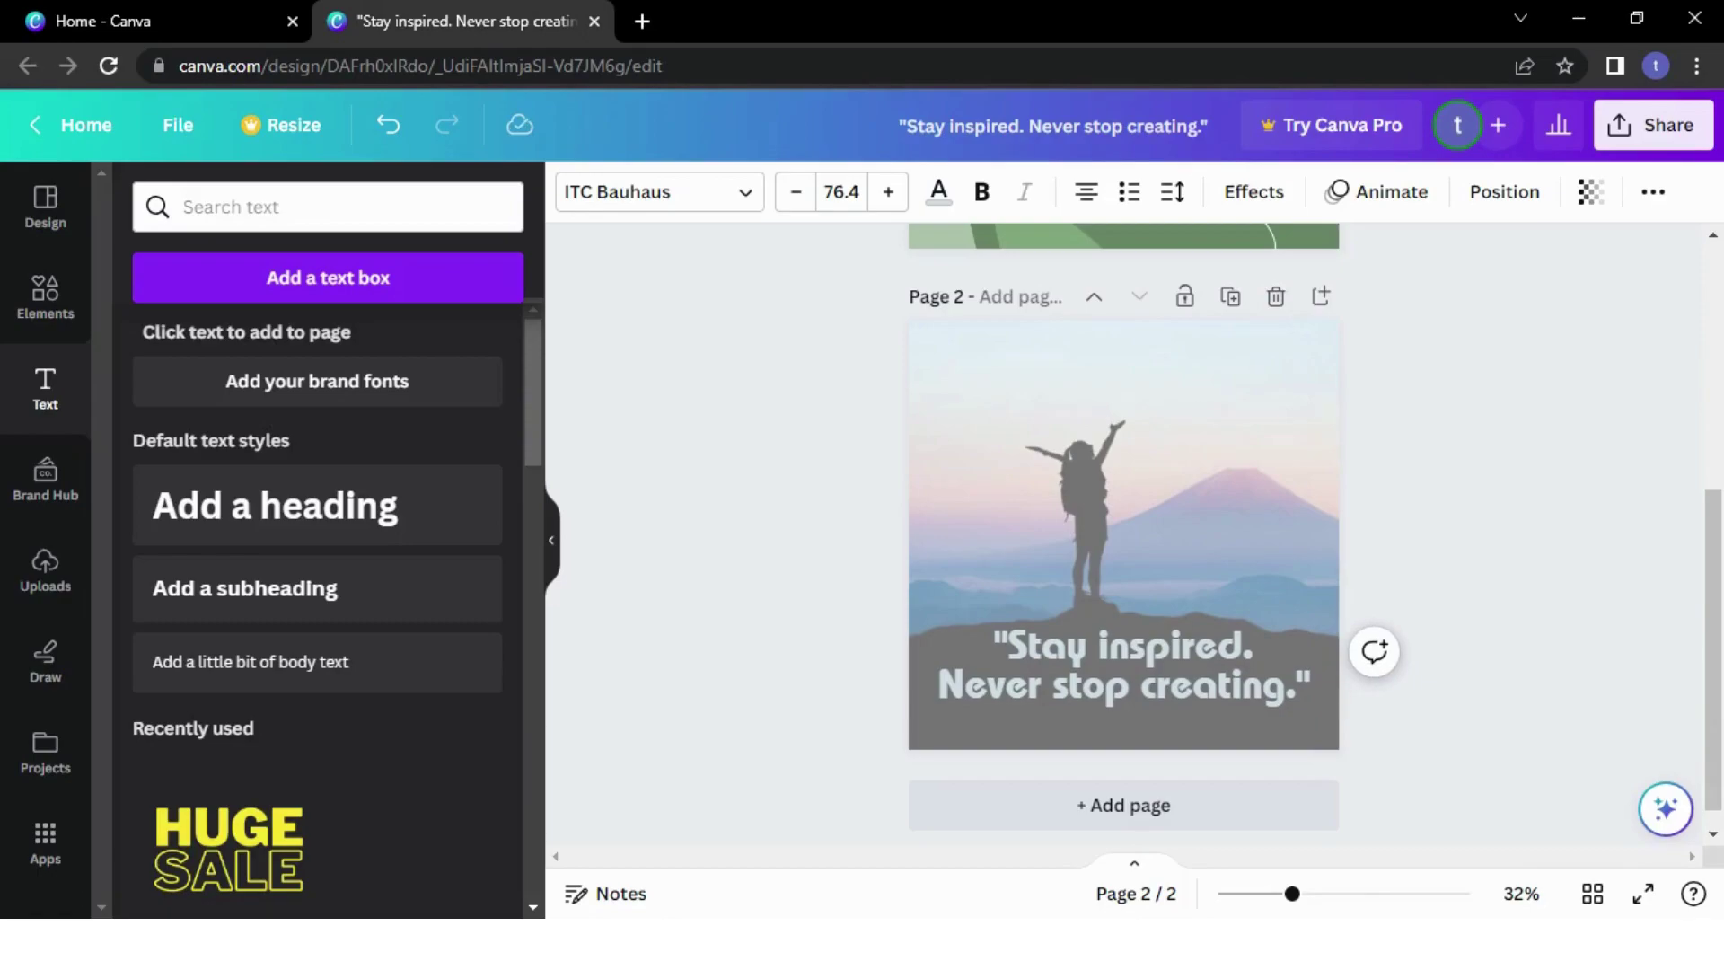
Try the Background, Shadow with offset 43 and blur 17, and Lift text effects on the quote on page 2
{"action": "left_click", "coordinate": [1243, 196]}
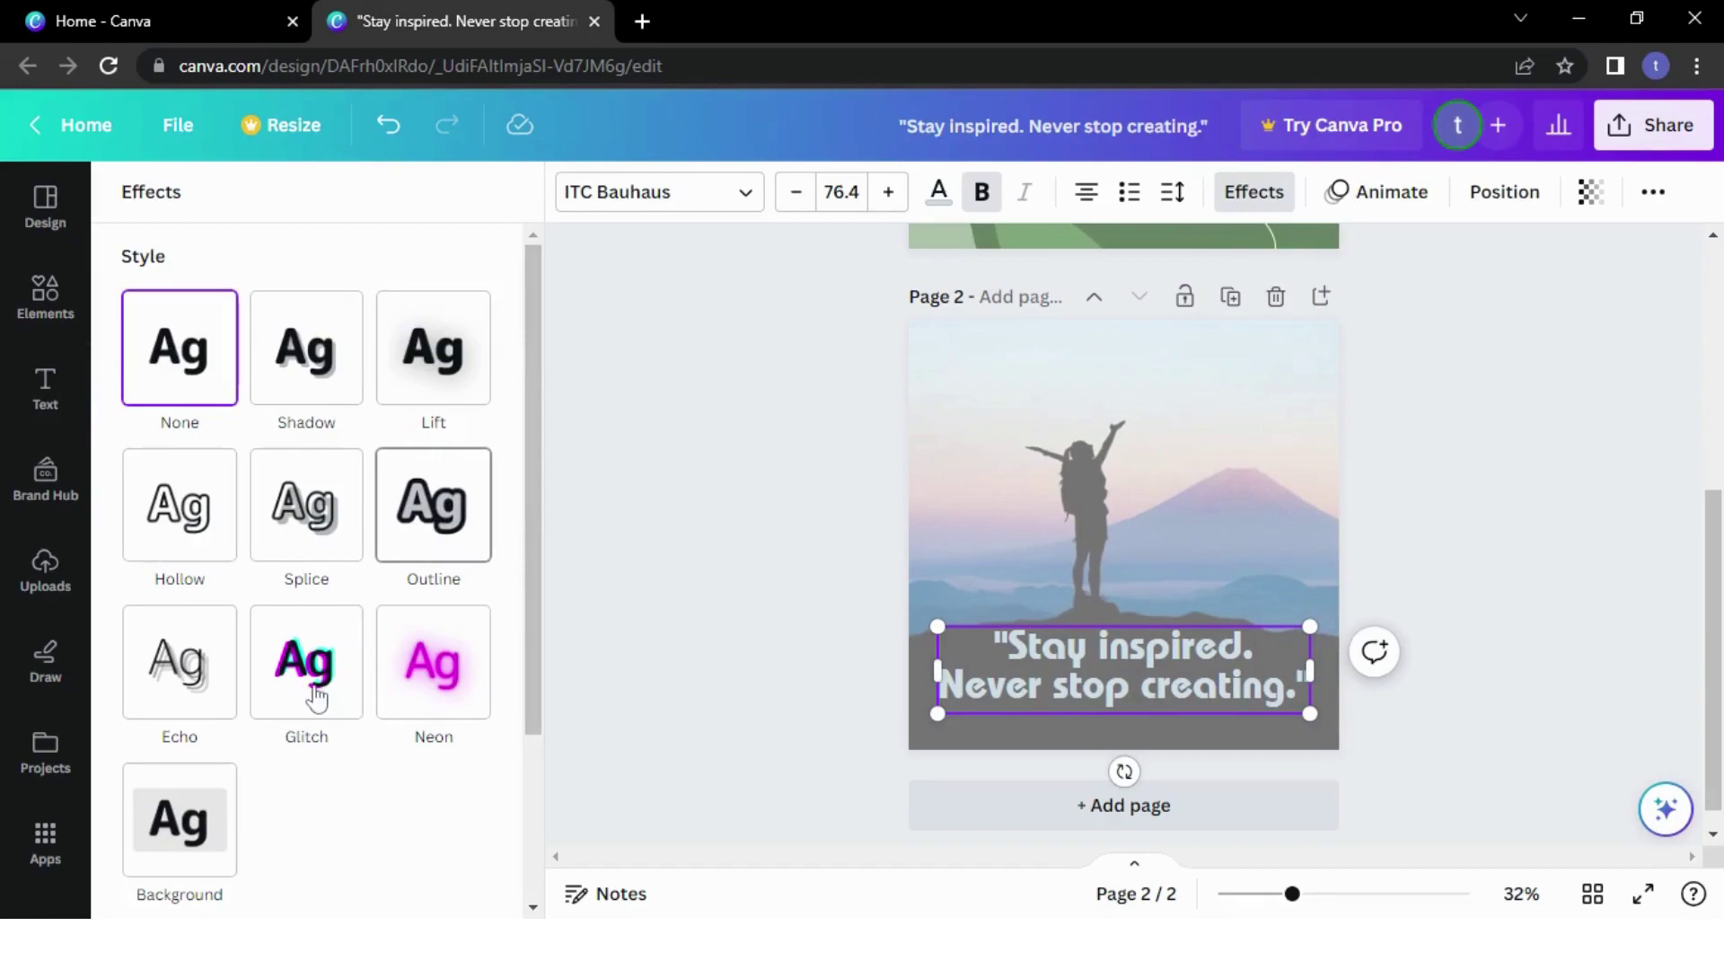
{"action": "left_click", "coordinate": [196, 800]}
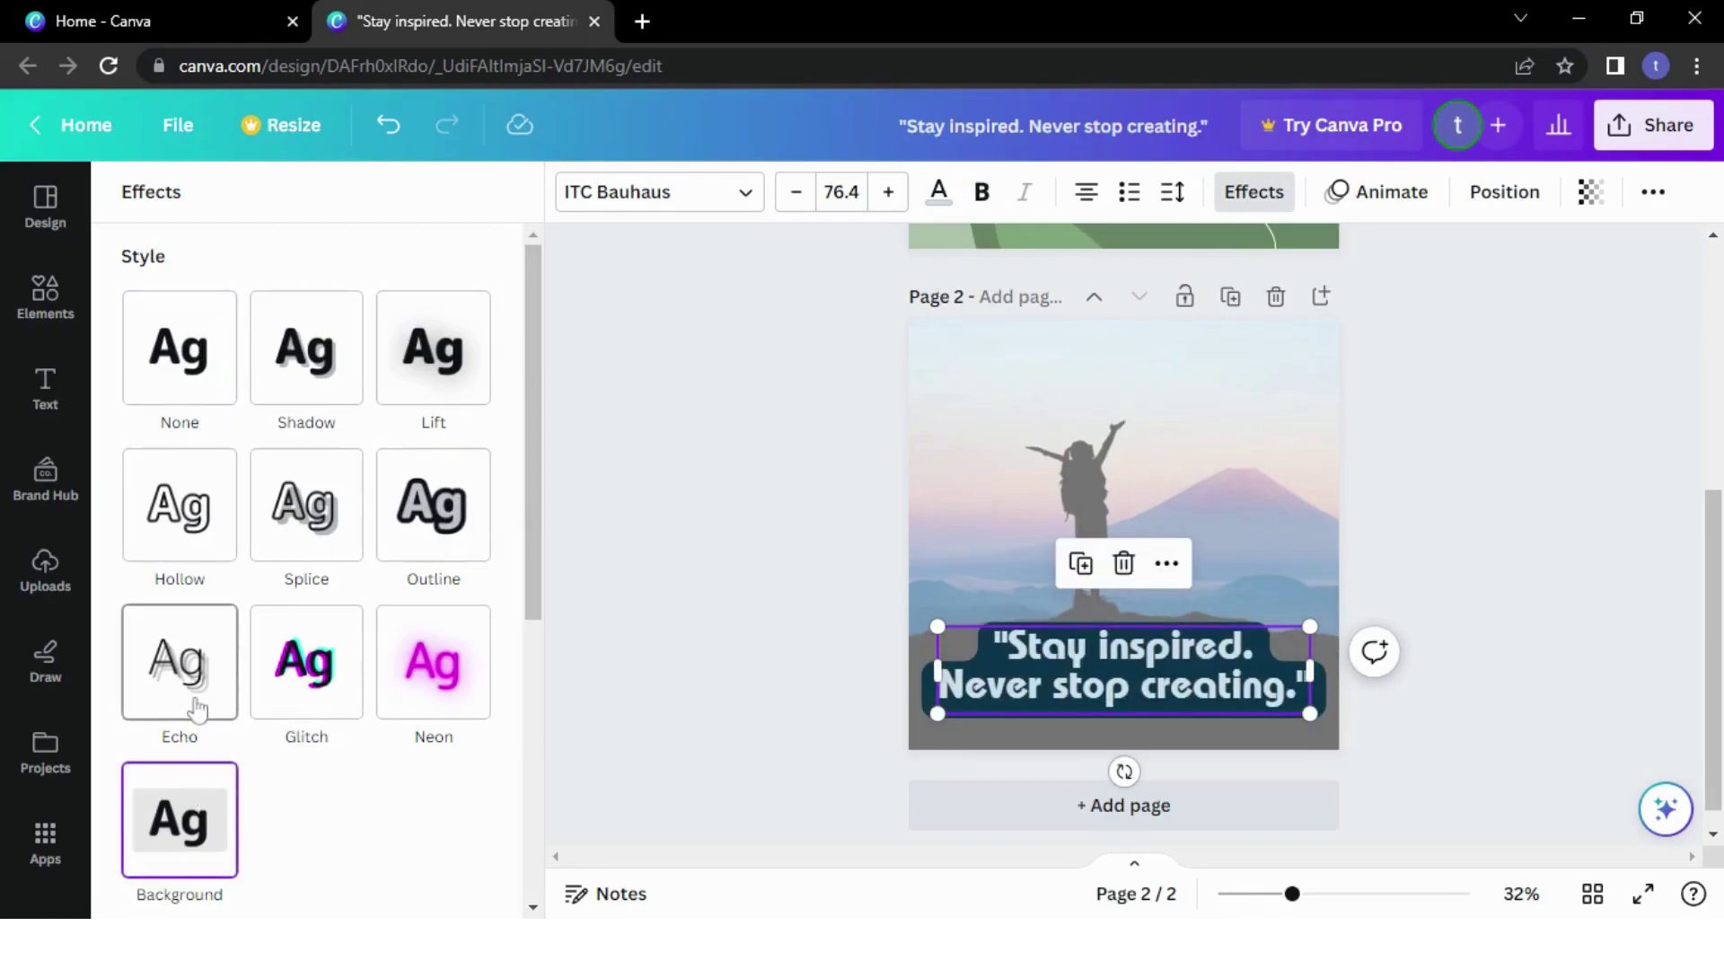
{"action": "left_click", "coordinate": [319, 363]}
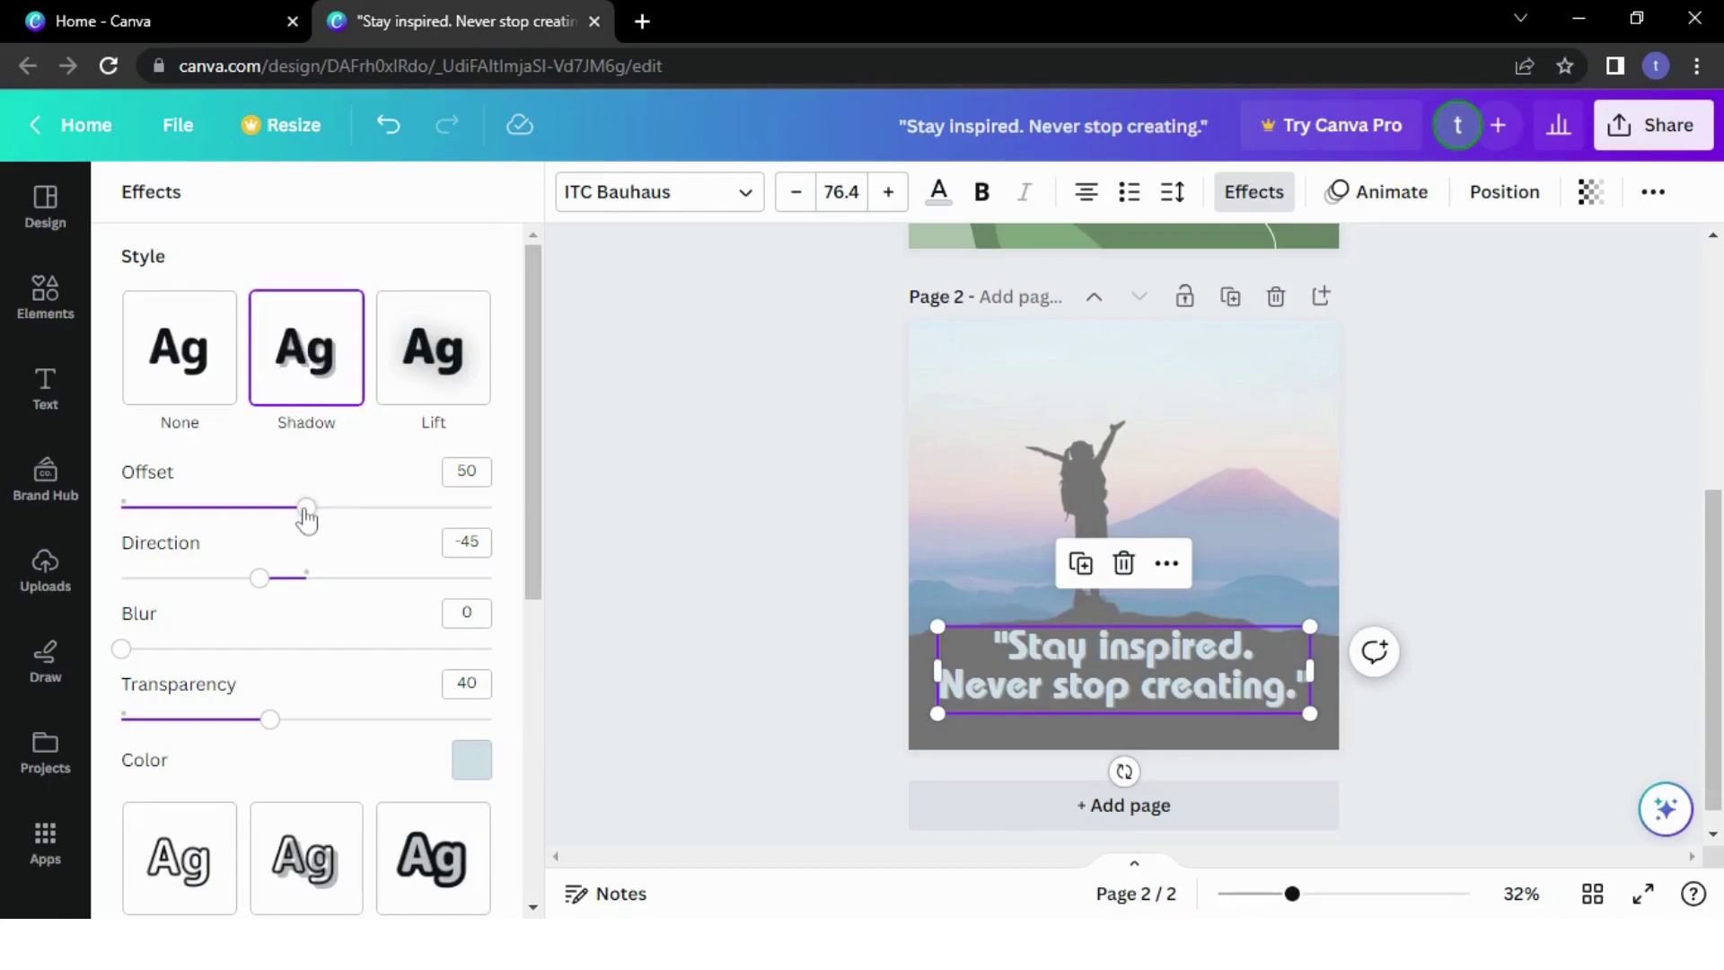
{"action": "mouse_move", "coordinate": [308, 510]}
{"action": "left_mouse_down"}
{"action": "mouse_move", "coordinate": [369, 508]}
{"action": "mouse_move", "coordinate": [280, 508]}
{"action": "left_mouse_up"}
{"action": "left_click_drag", "start_coordinate": [122, 649], "coordinate": [183, 648]}
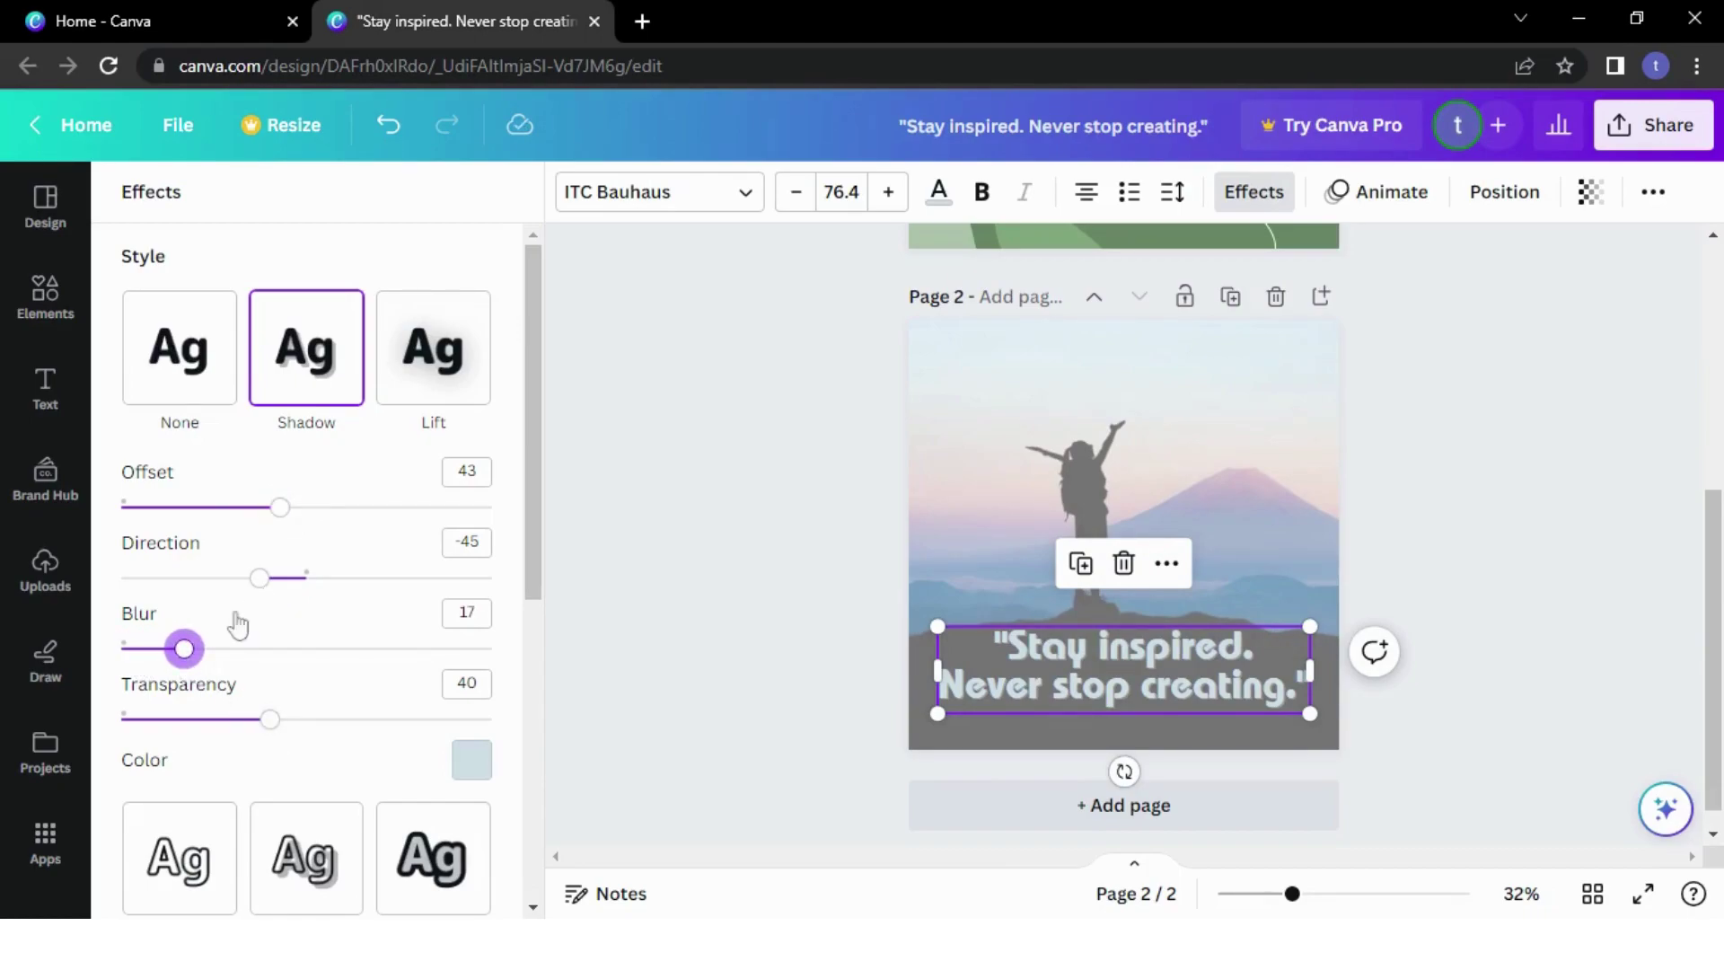
{"action": "left_click", "coordinate": [431, 396]}
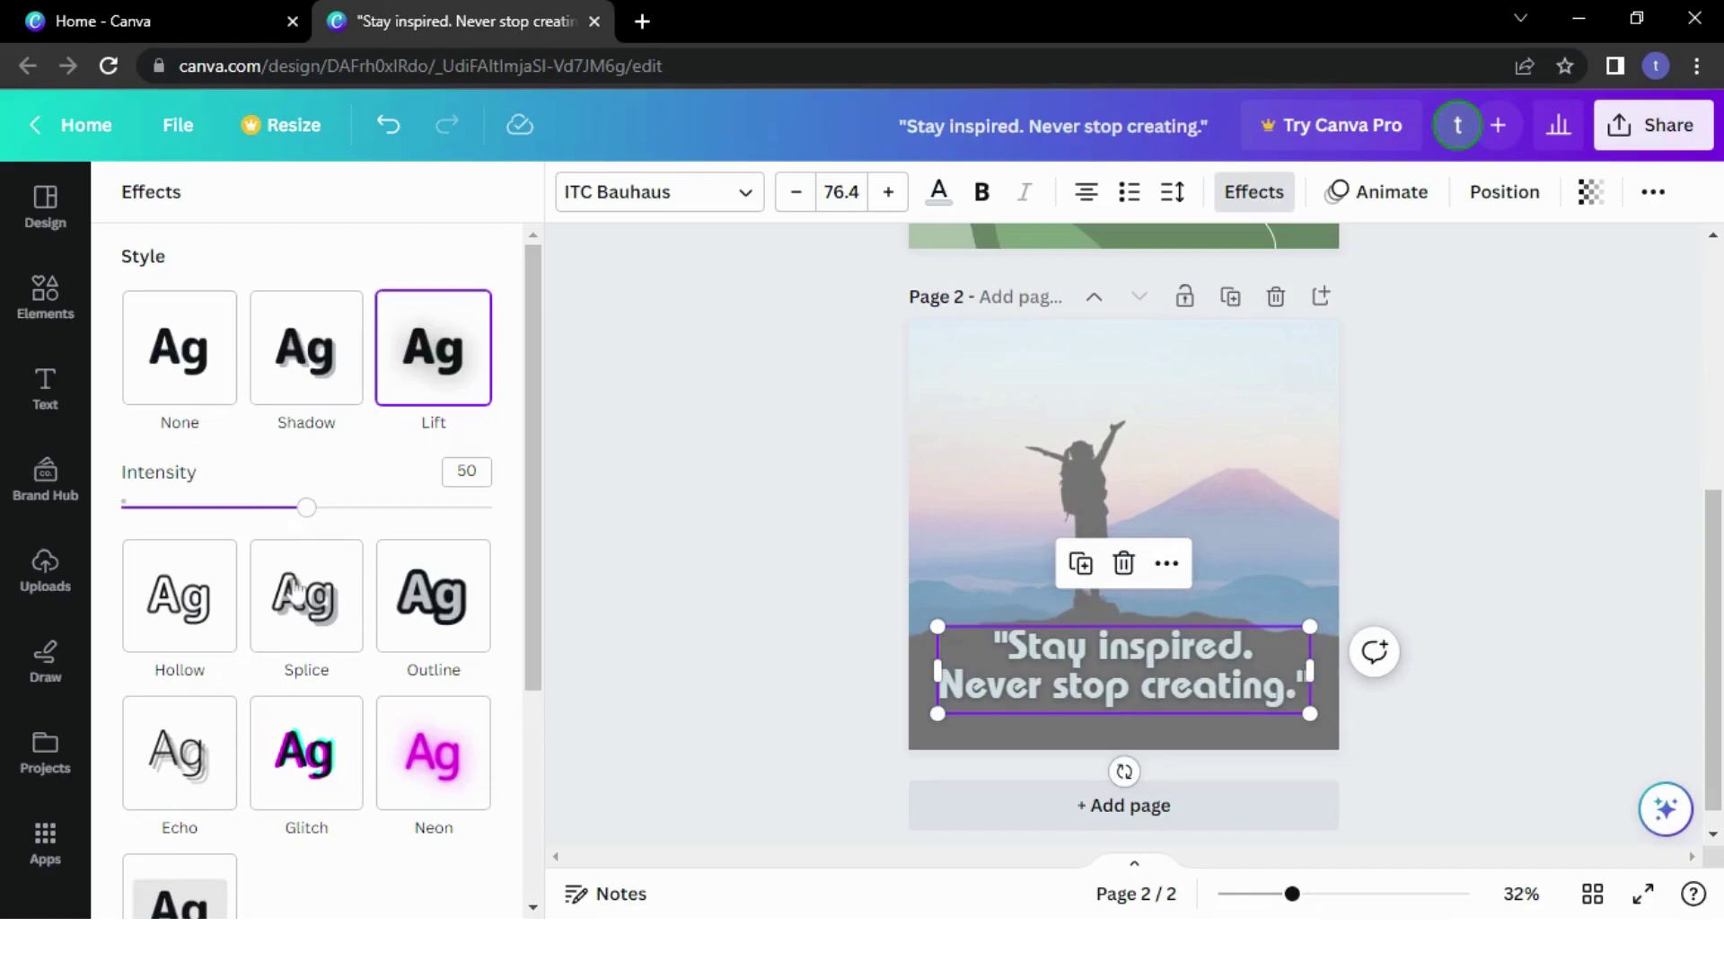
Apply the Outline effect to the quote with thickness 139 and white from the document colors
{"action": "left_click", "coordinate": [451, 645]}
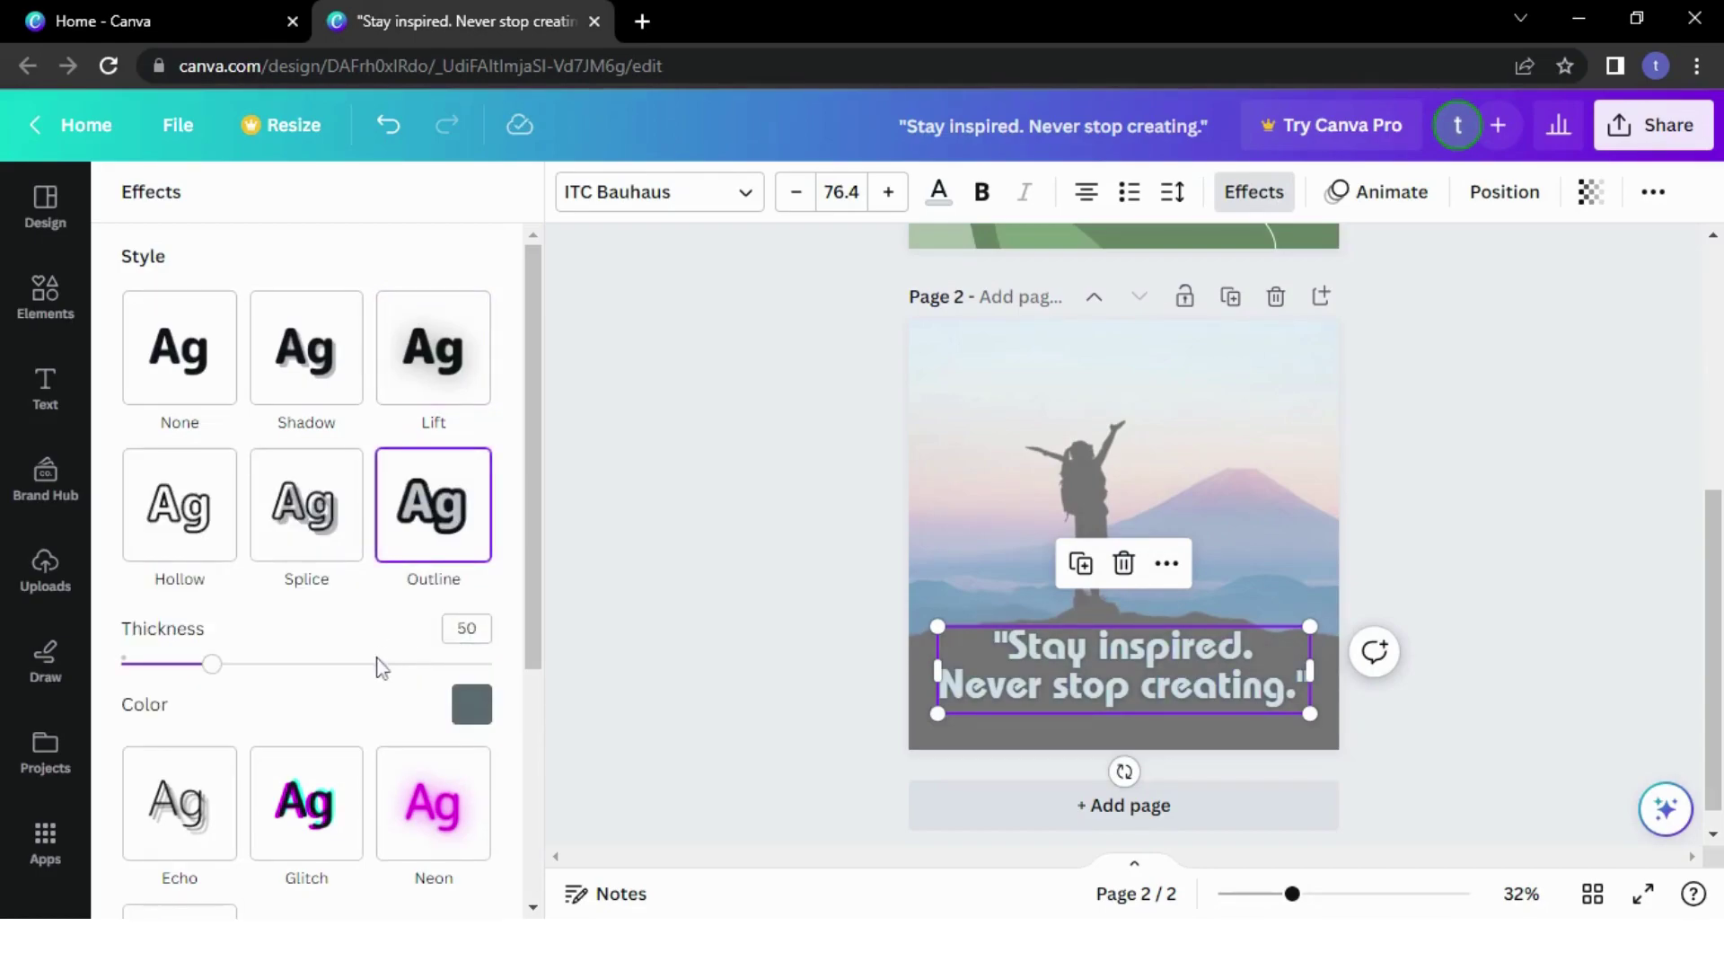
{"action": "left_click_drag", "start_coordinate": [219, 667], "coordinate": [381, 700]}
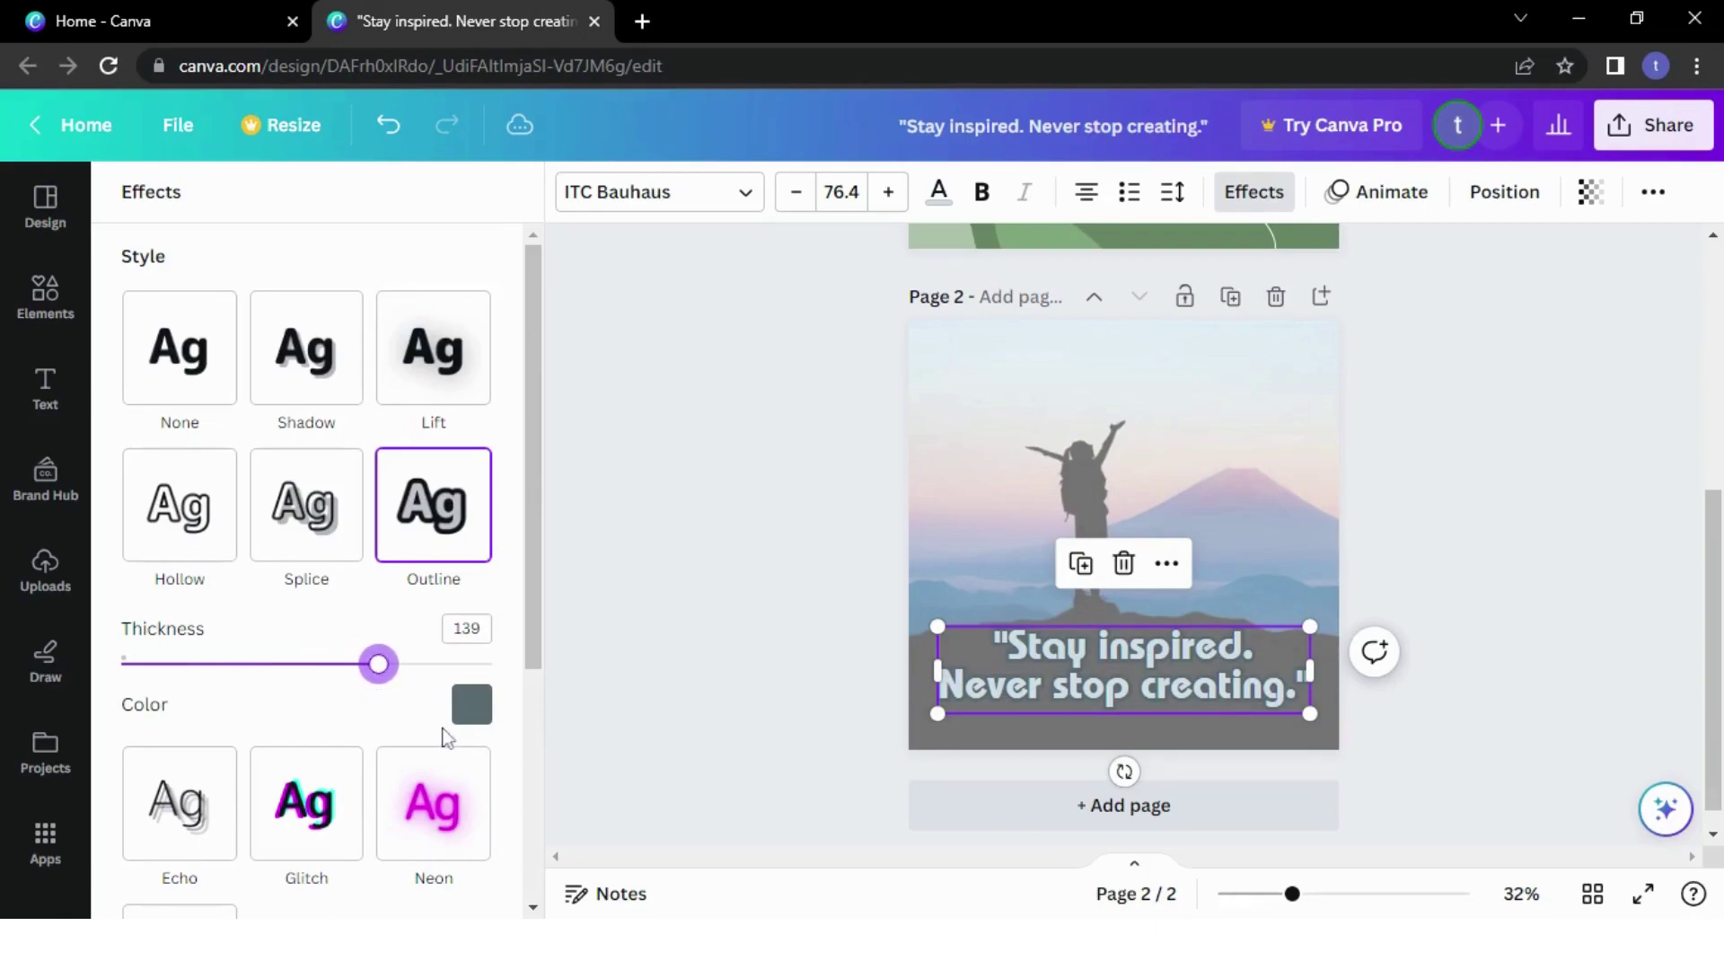
{"action": "left_click", "coordinate": [473, 705]}
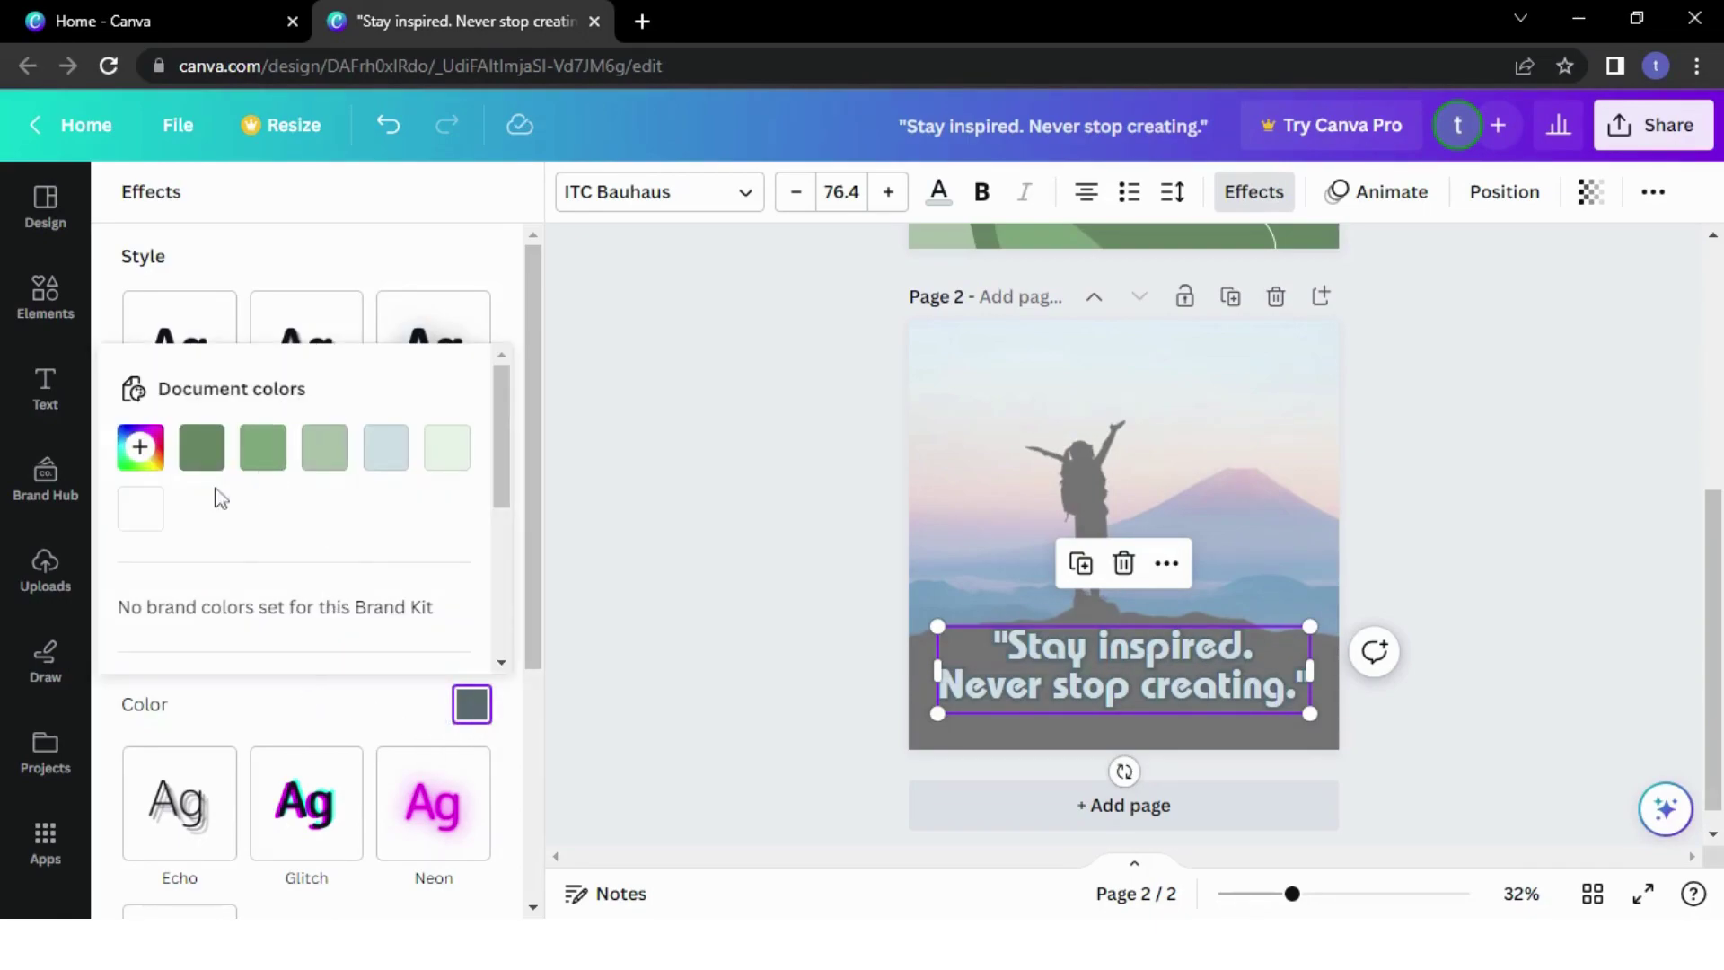
{"action": "left_click", "coordinate": [139, 508]}
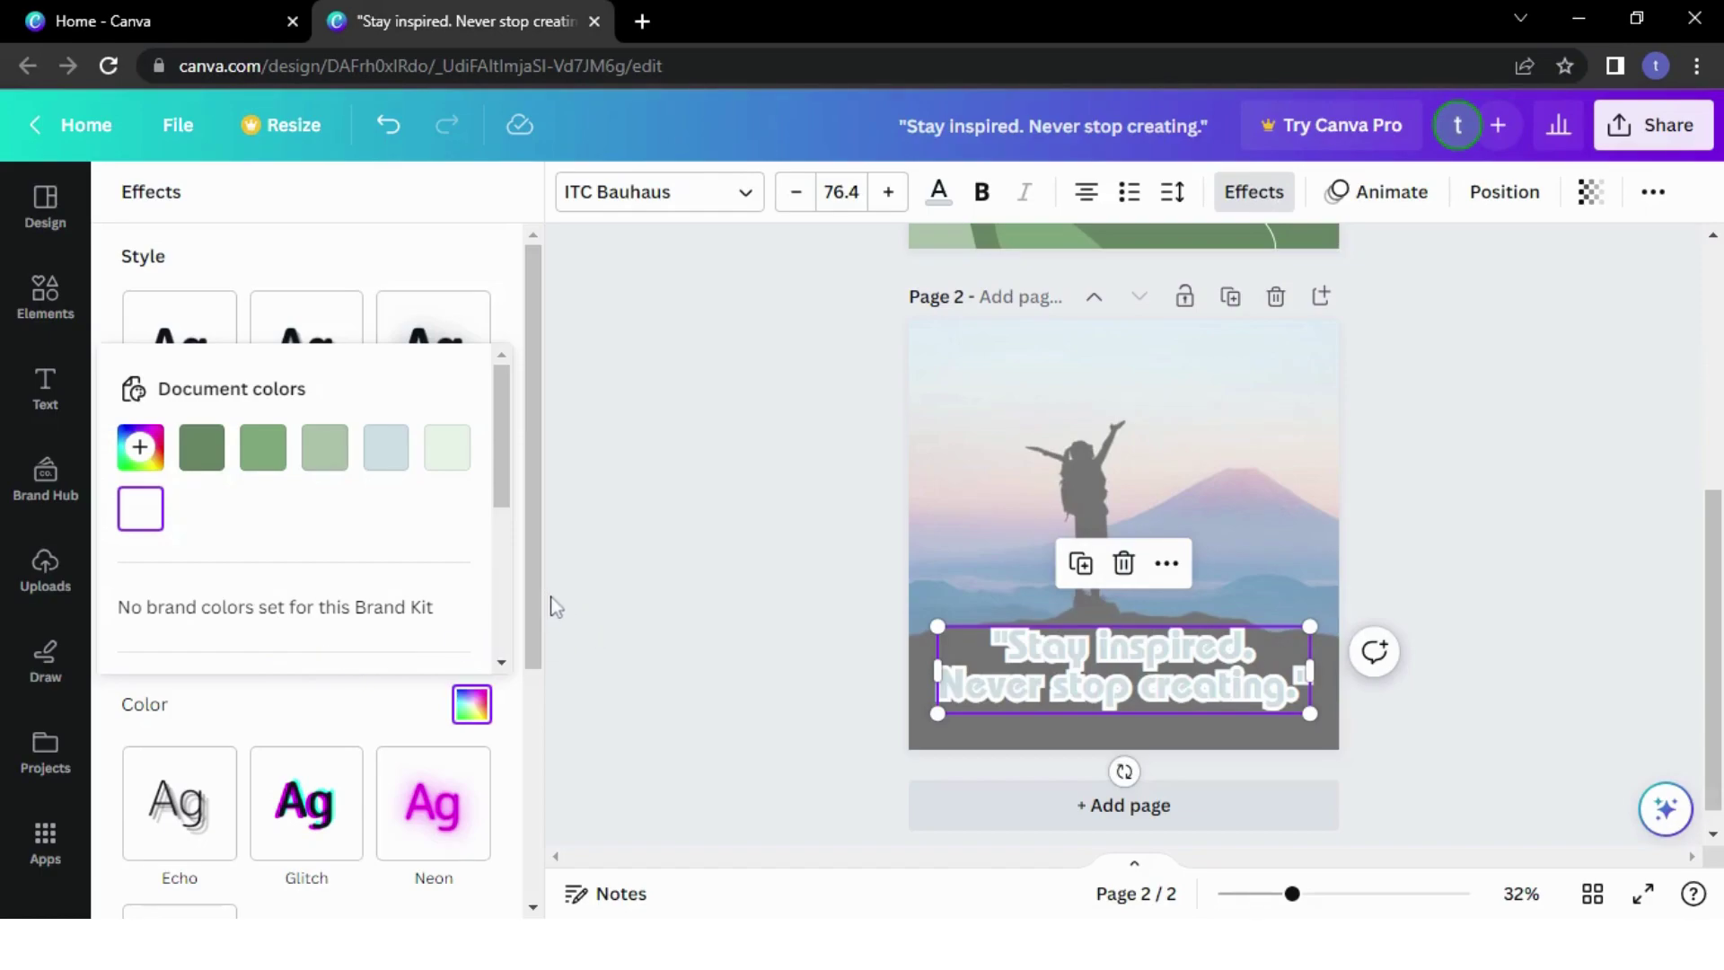
{"action": "left_click", "coordinate": [627, 616]}
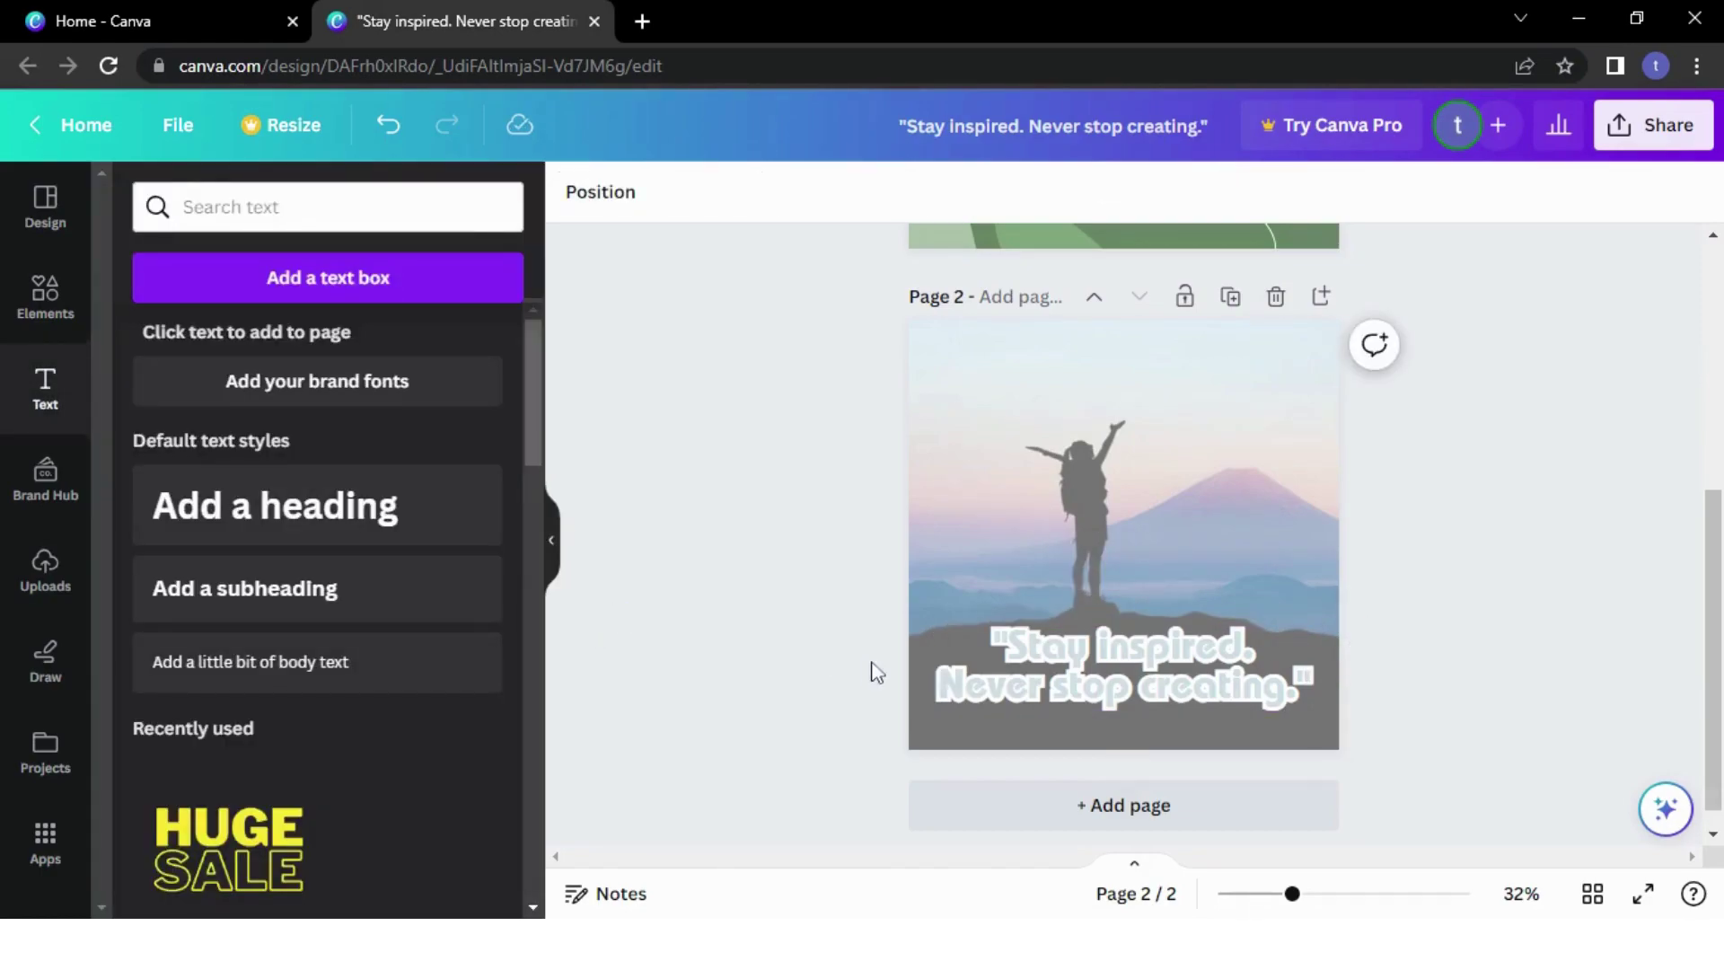
Add a subheading beneath the quote on page 2 reading "BY ROBBIN HOOD"
{"action": "left_click", "coordinate": [1028, 676]}
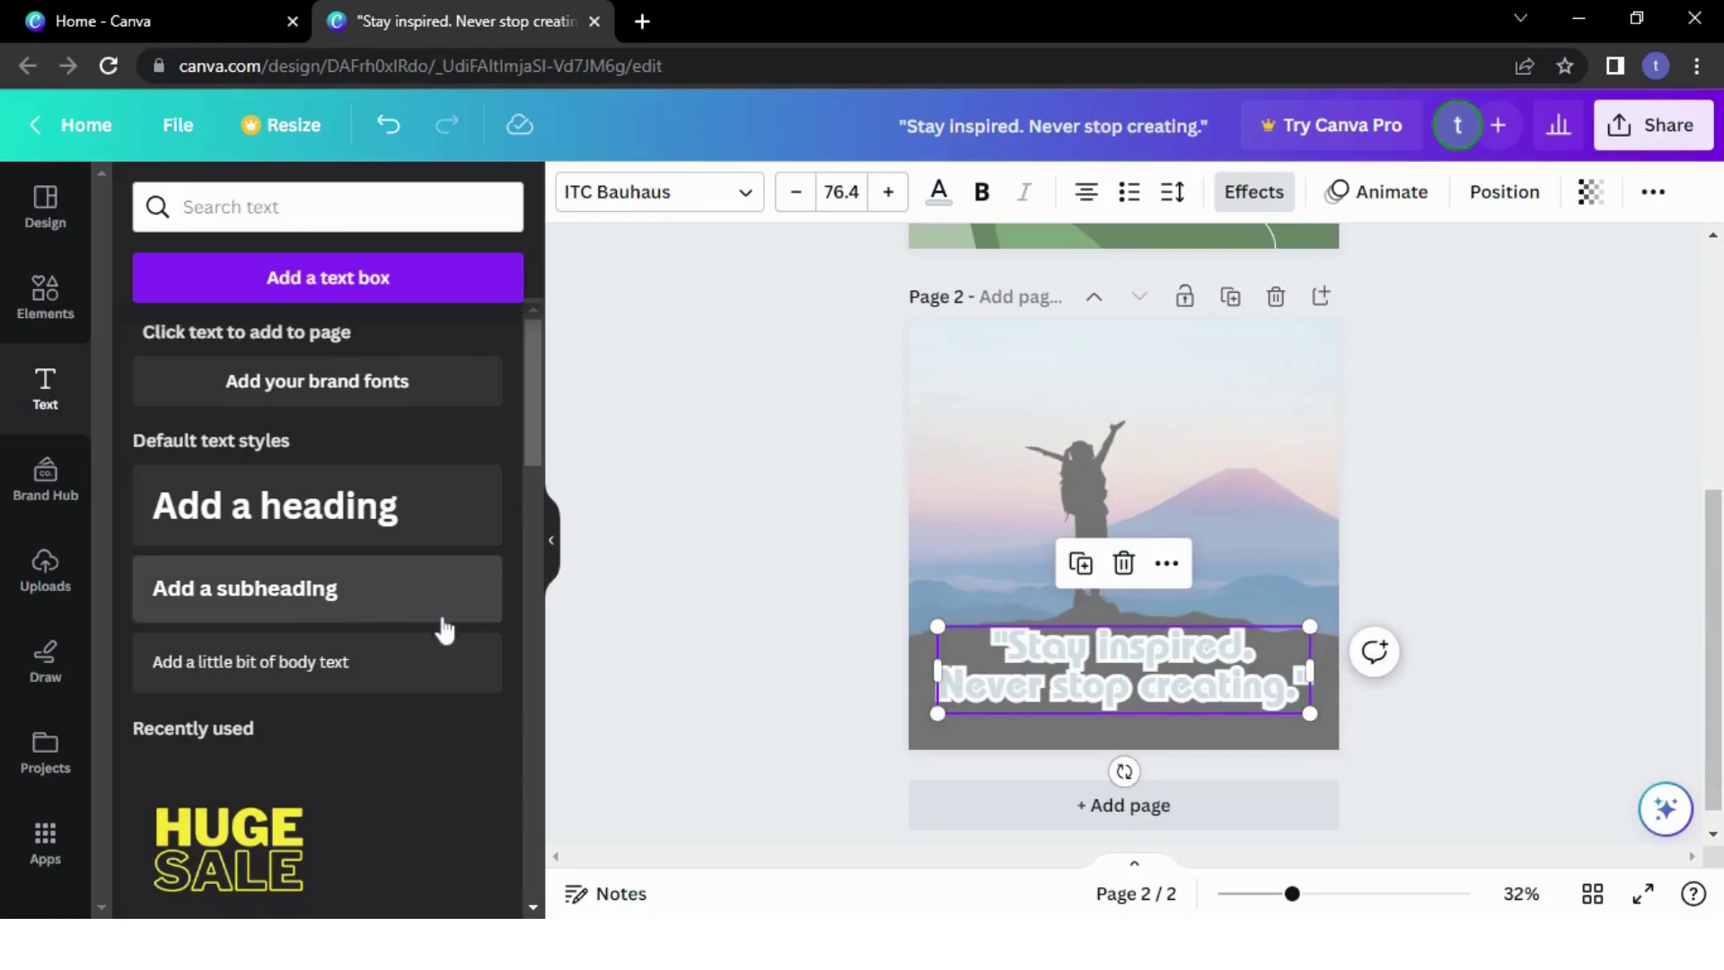
{"action": "left_click", "coordinate": [350, 604]}
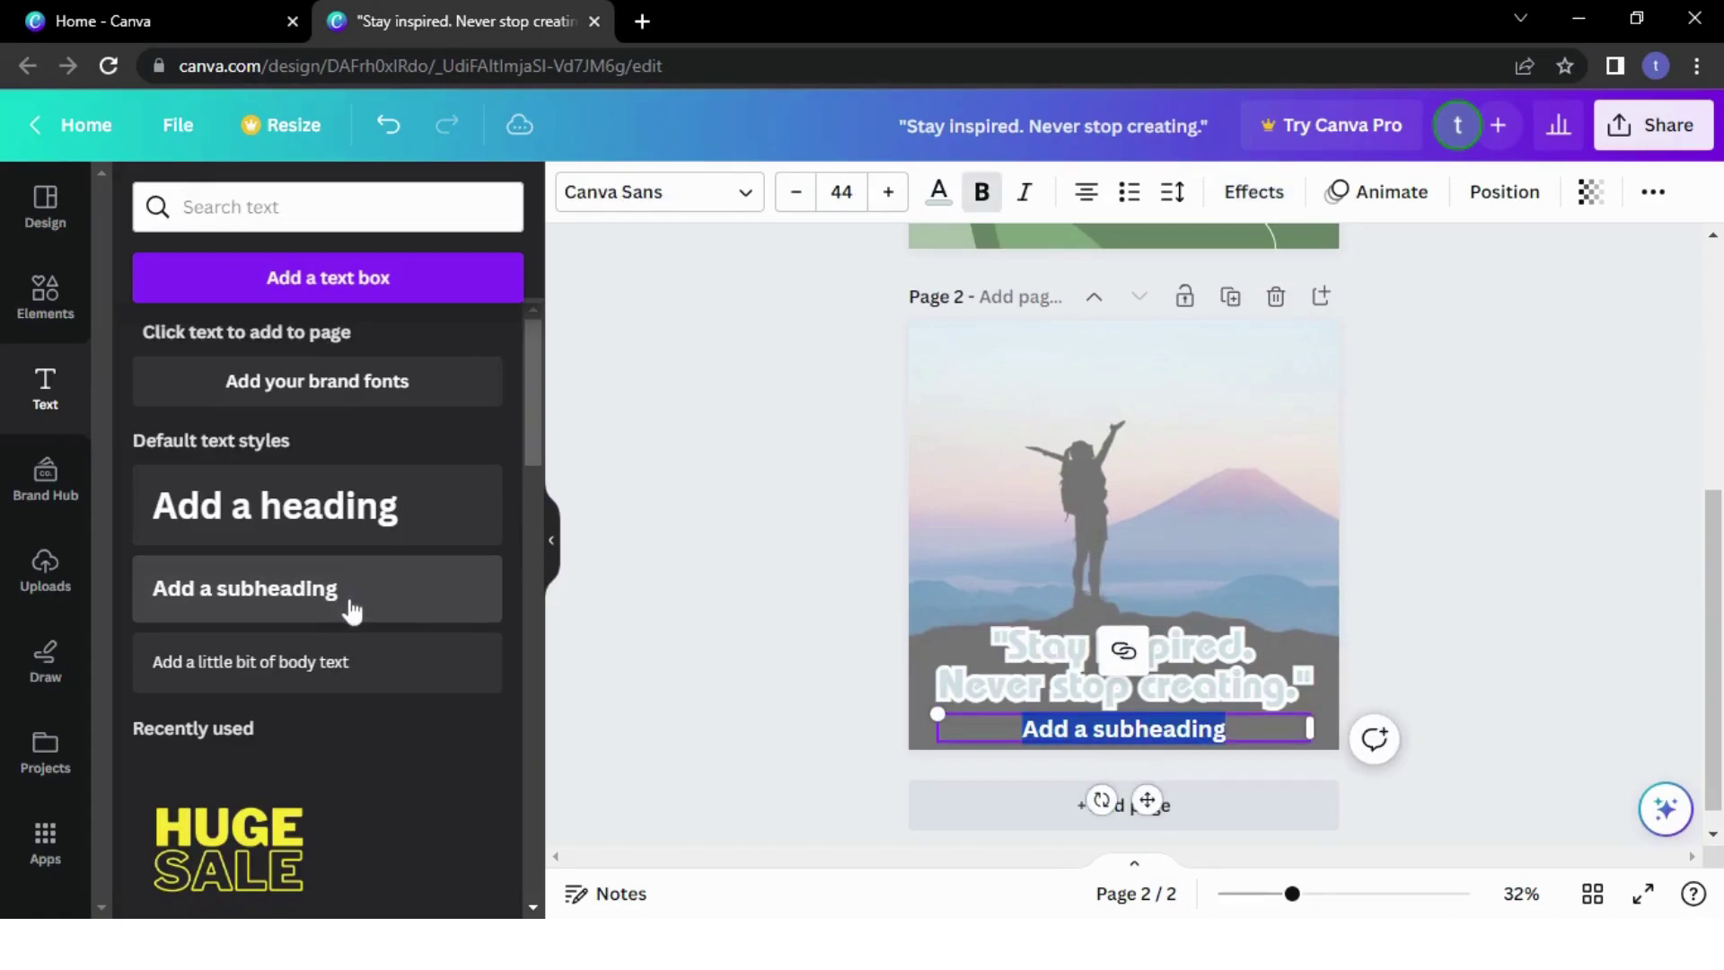
{"action": "key", "text": "BackSpace"}
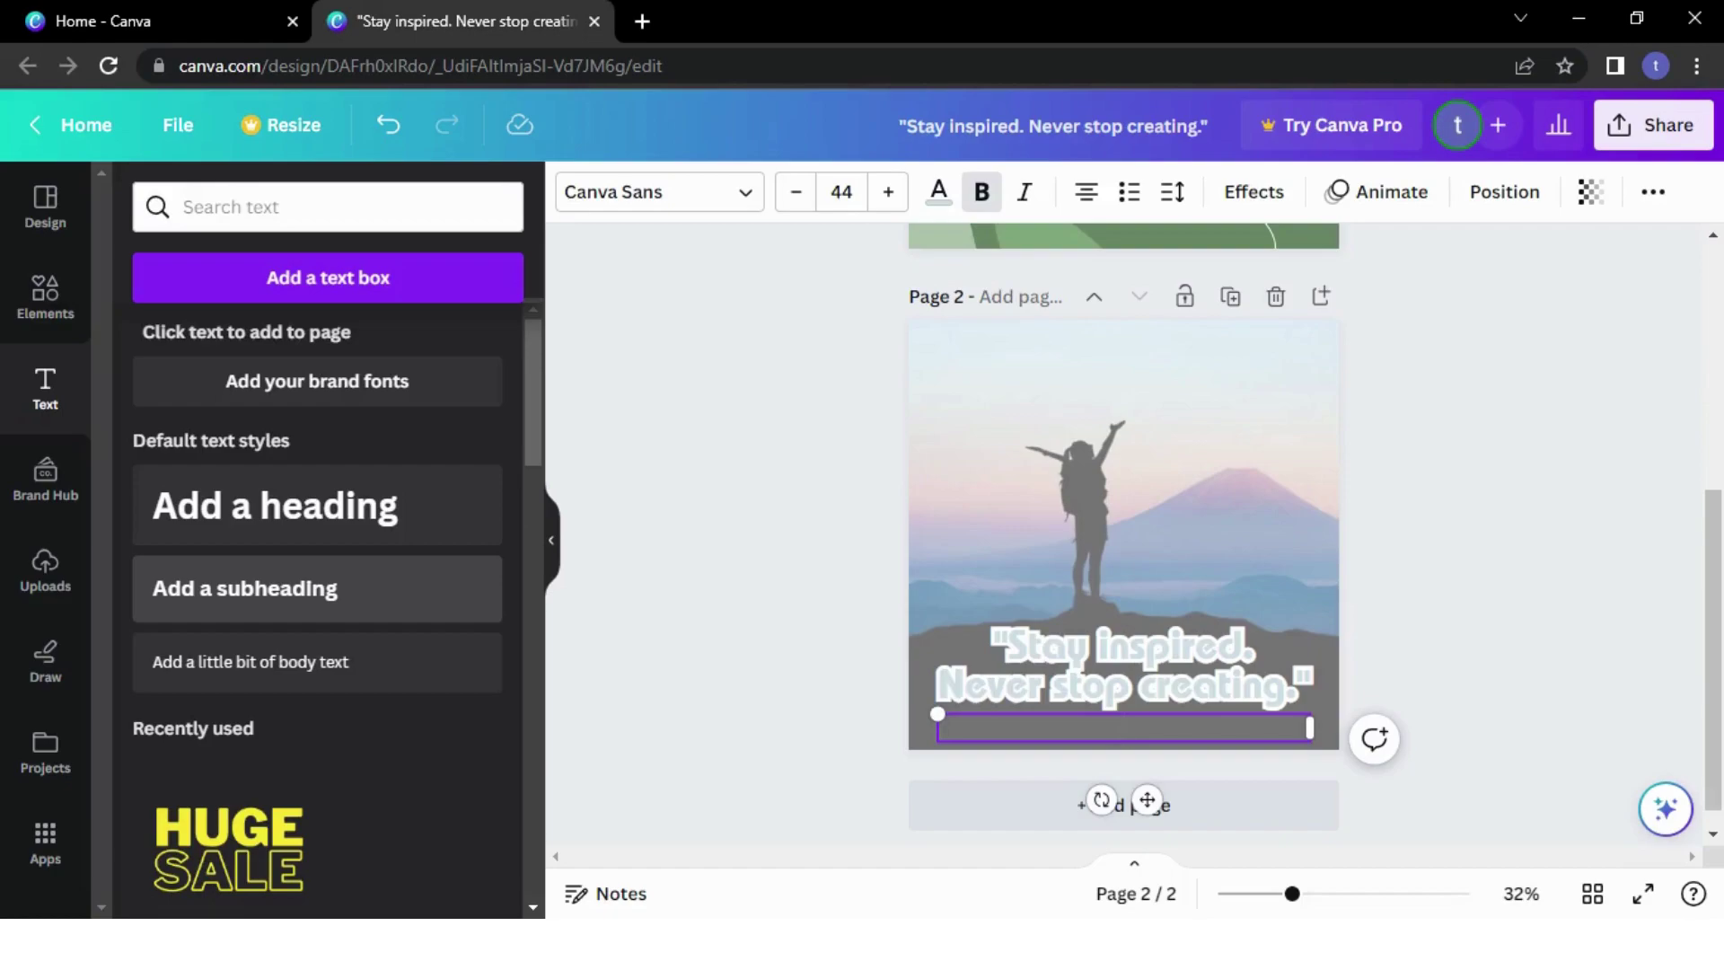
{"action": "type", "text": "ROBBIN HOOD"}
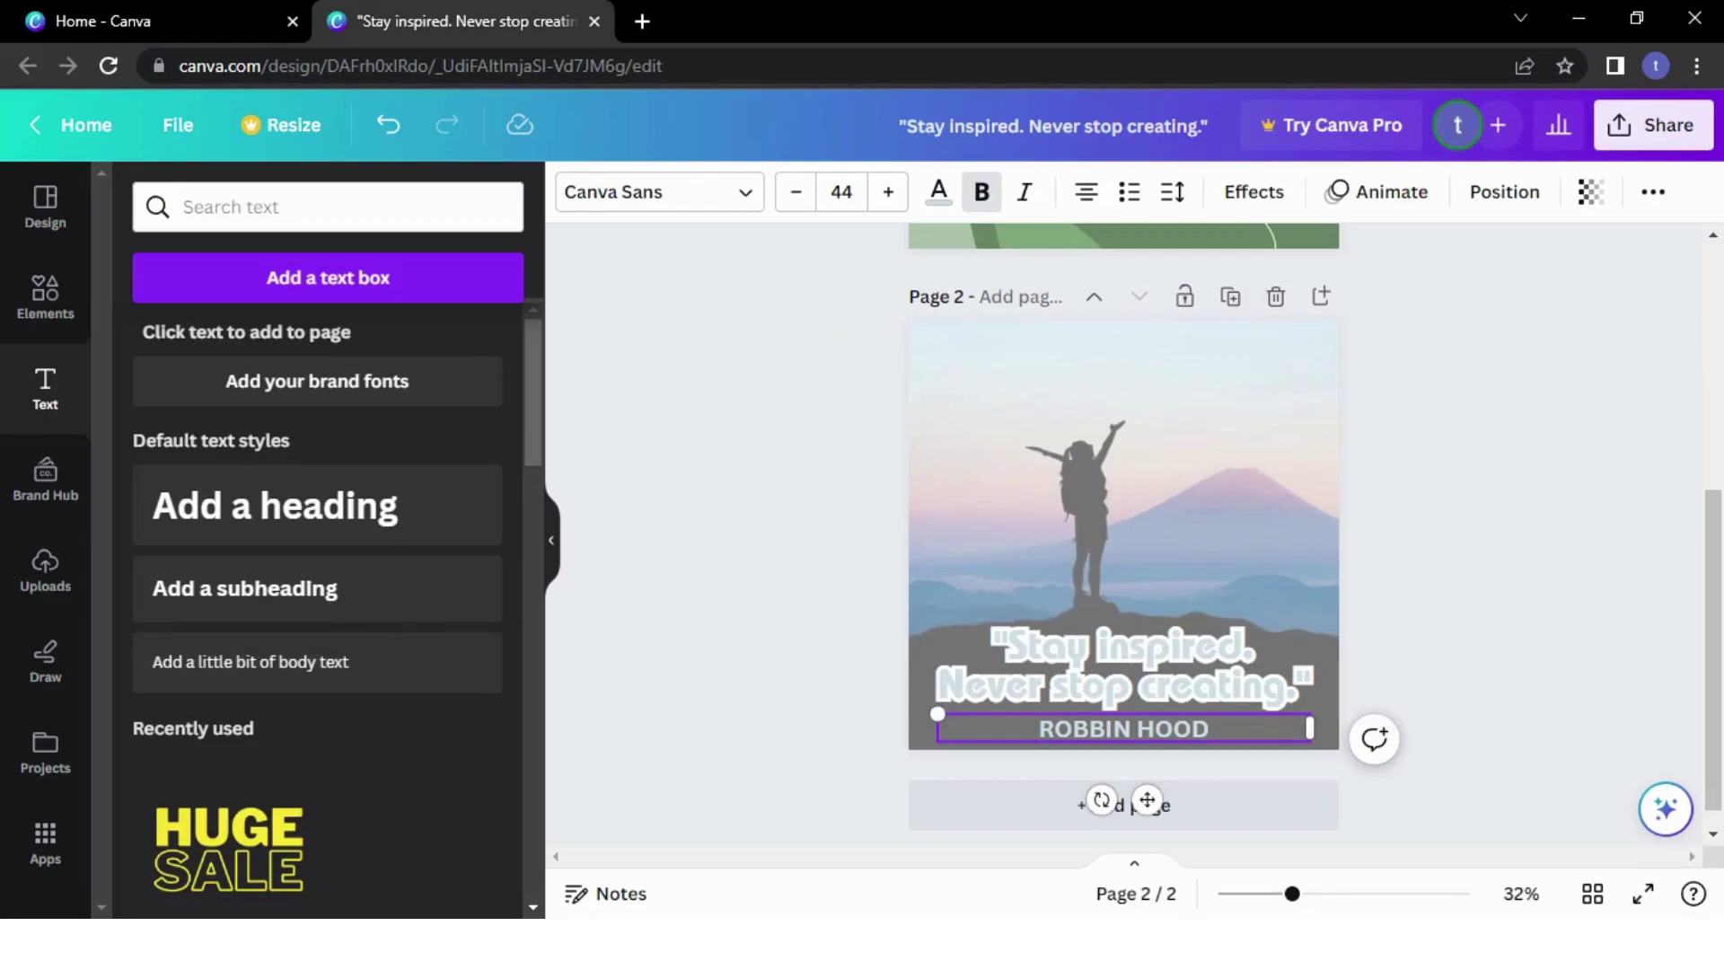
{"action": "type", "text": "BY"}
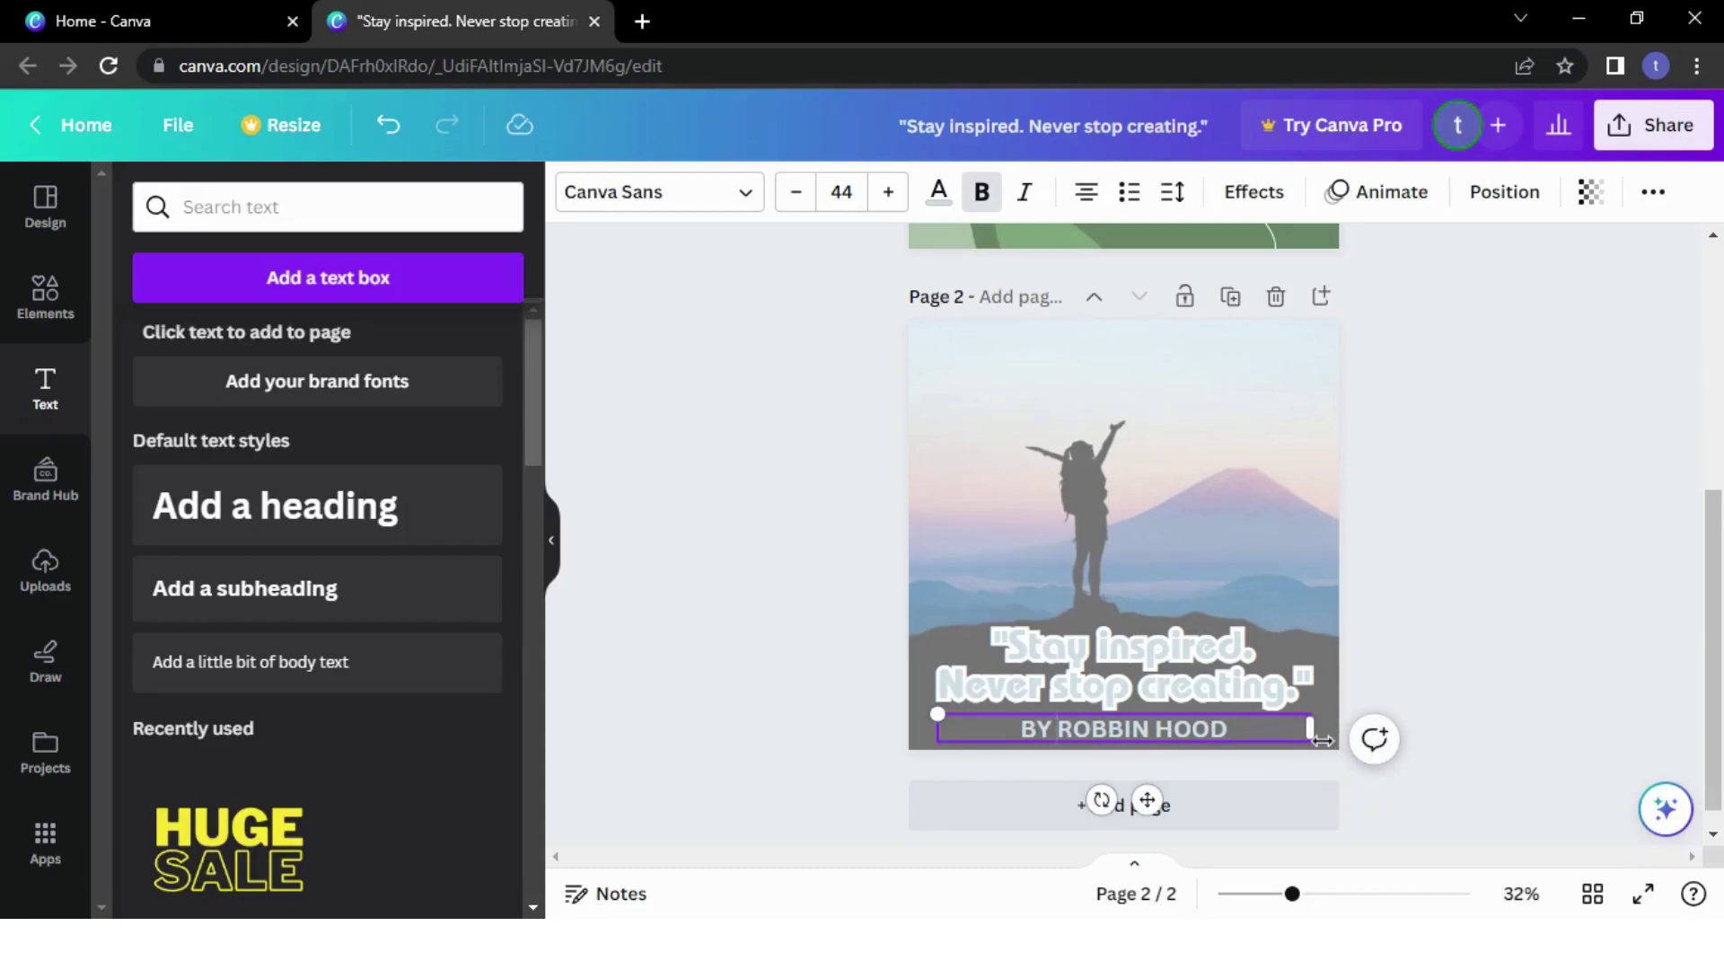
Narrow the attribution's text box to fit its text and move it to the lower-right corner of page 2
{"action": "left_click_drag", "start_coordinate": [1313, 733], "coordinate": [1149, 734]}
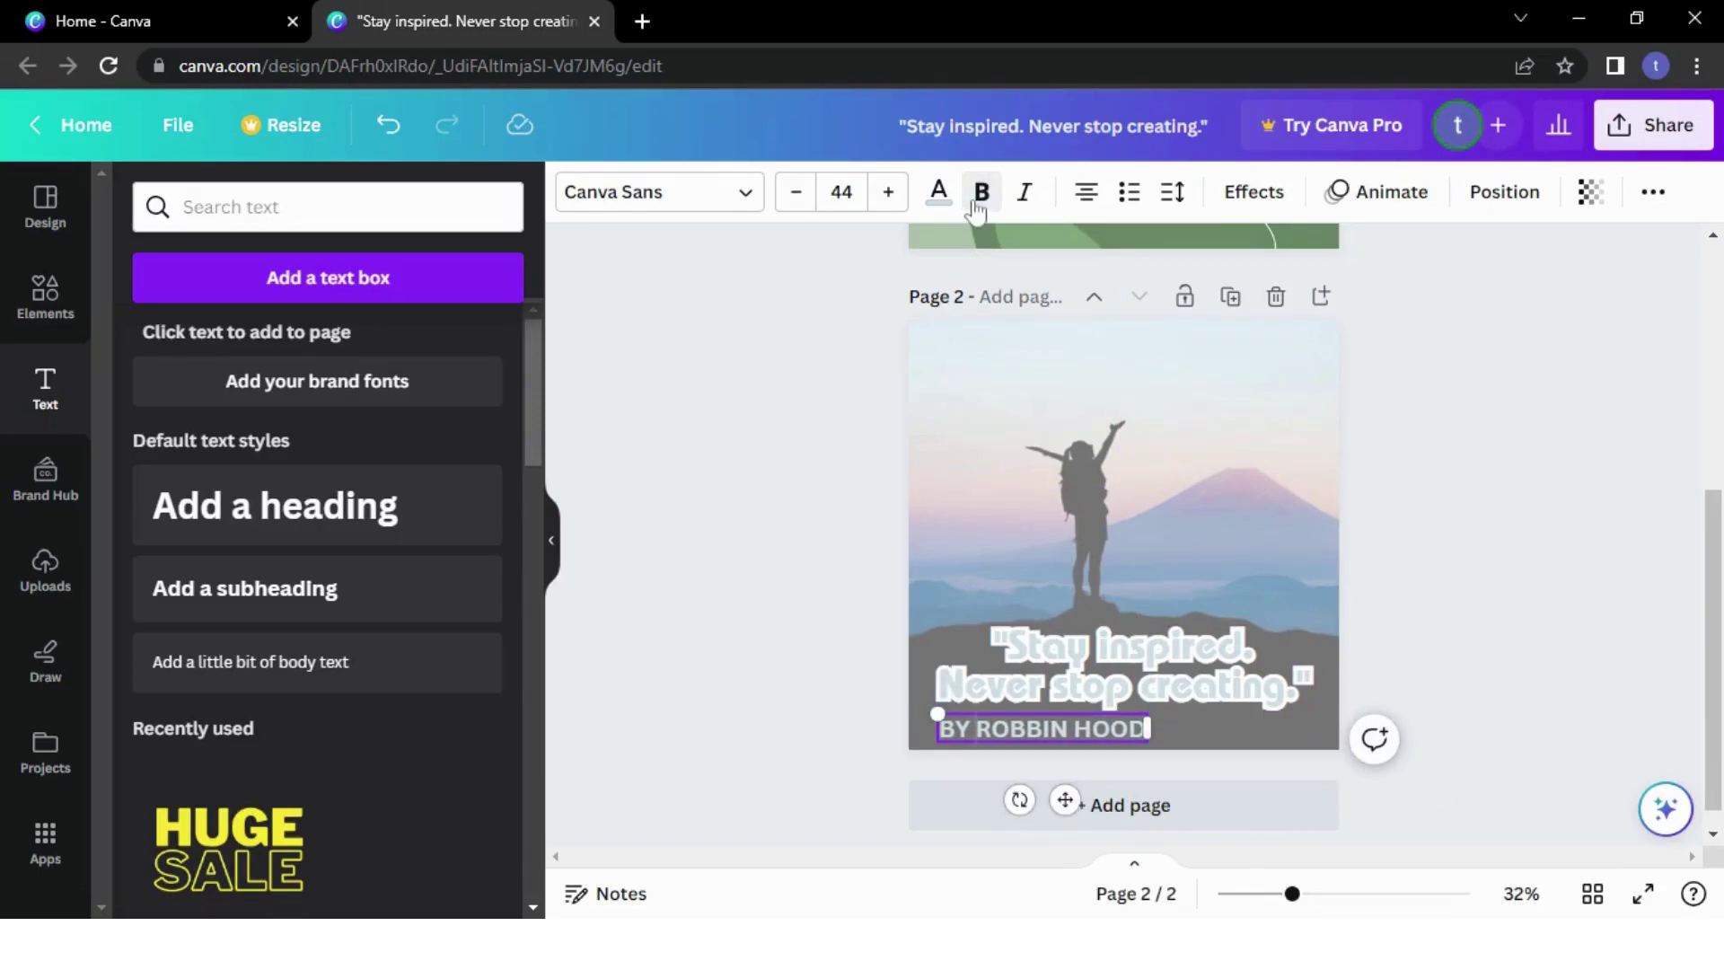
{"action": "left_click", "coordinate": [798, 458]}
{"action": "left_click_drag", "start_coordinate": [996, 726], "coordinate": [1181, 727]}
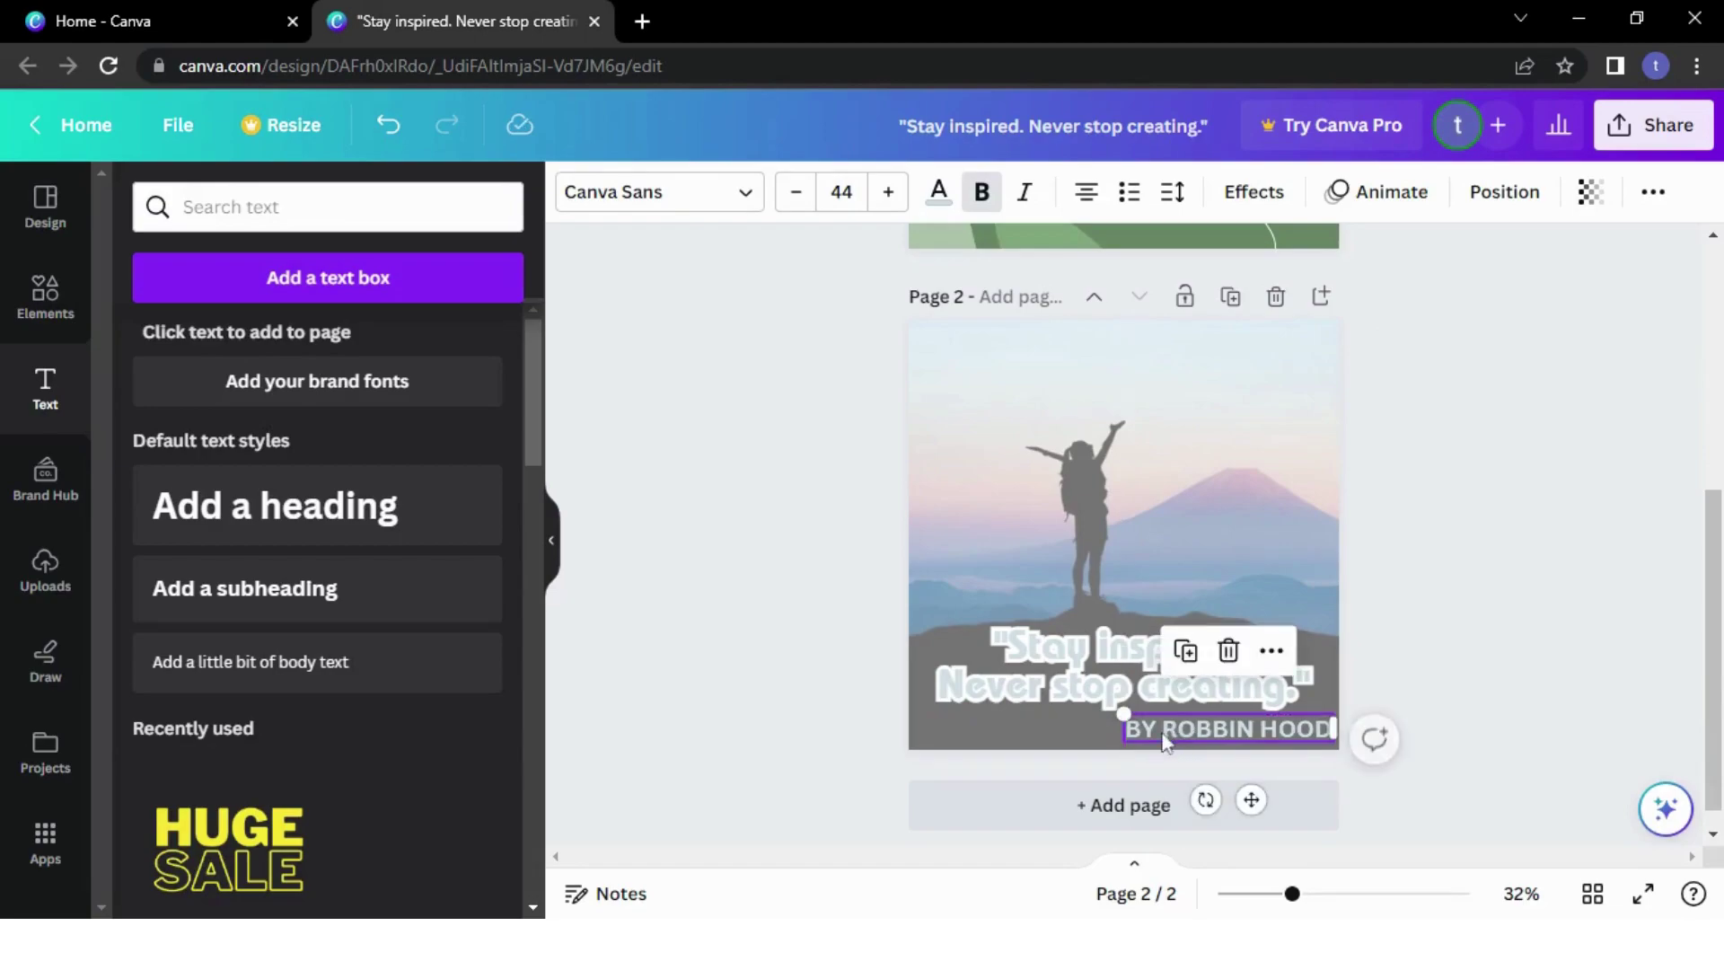
{"action": "left_click", "coordinate": [1090, 734]}
{"action": "left_click", "coordinate": [781, 732]}
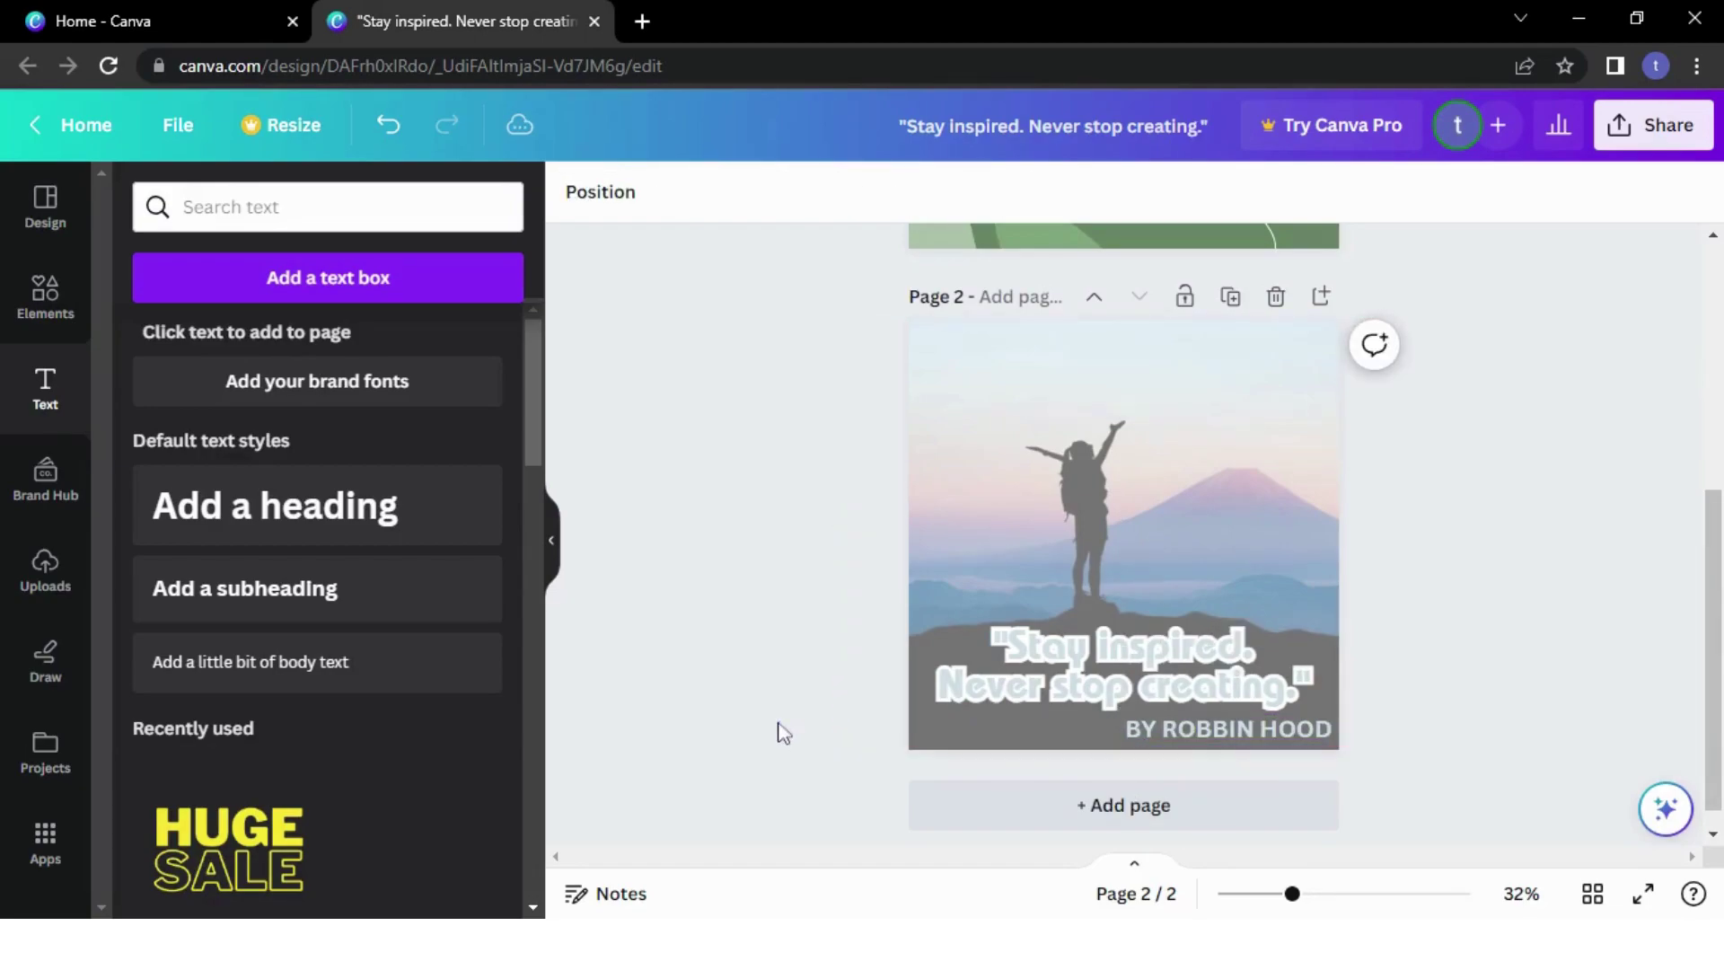
Reduce the attribution's font size to 33 and shift it slightly right towards the page edge
{"action": "left_click", "coordinate": [1145, 727]}
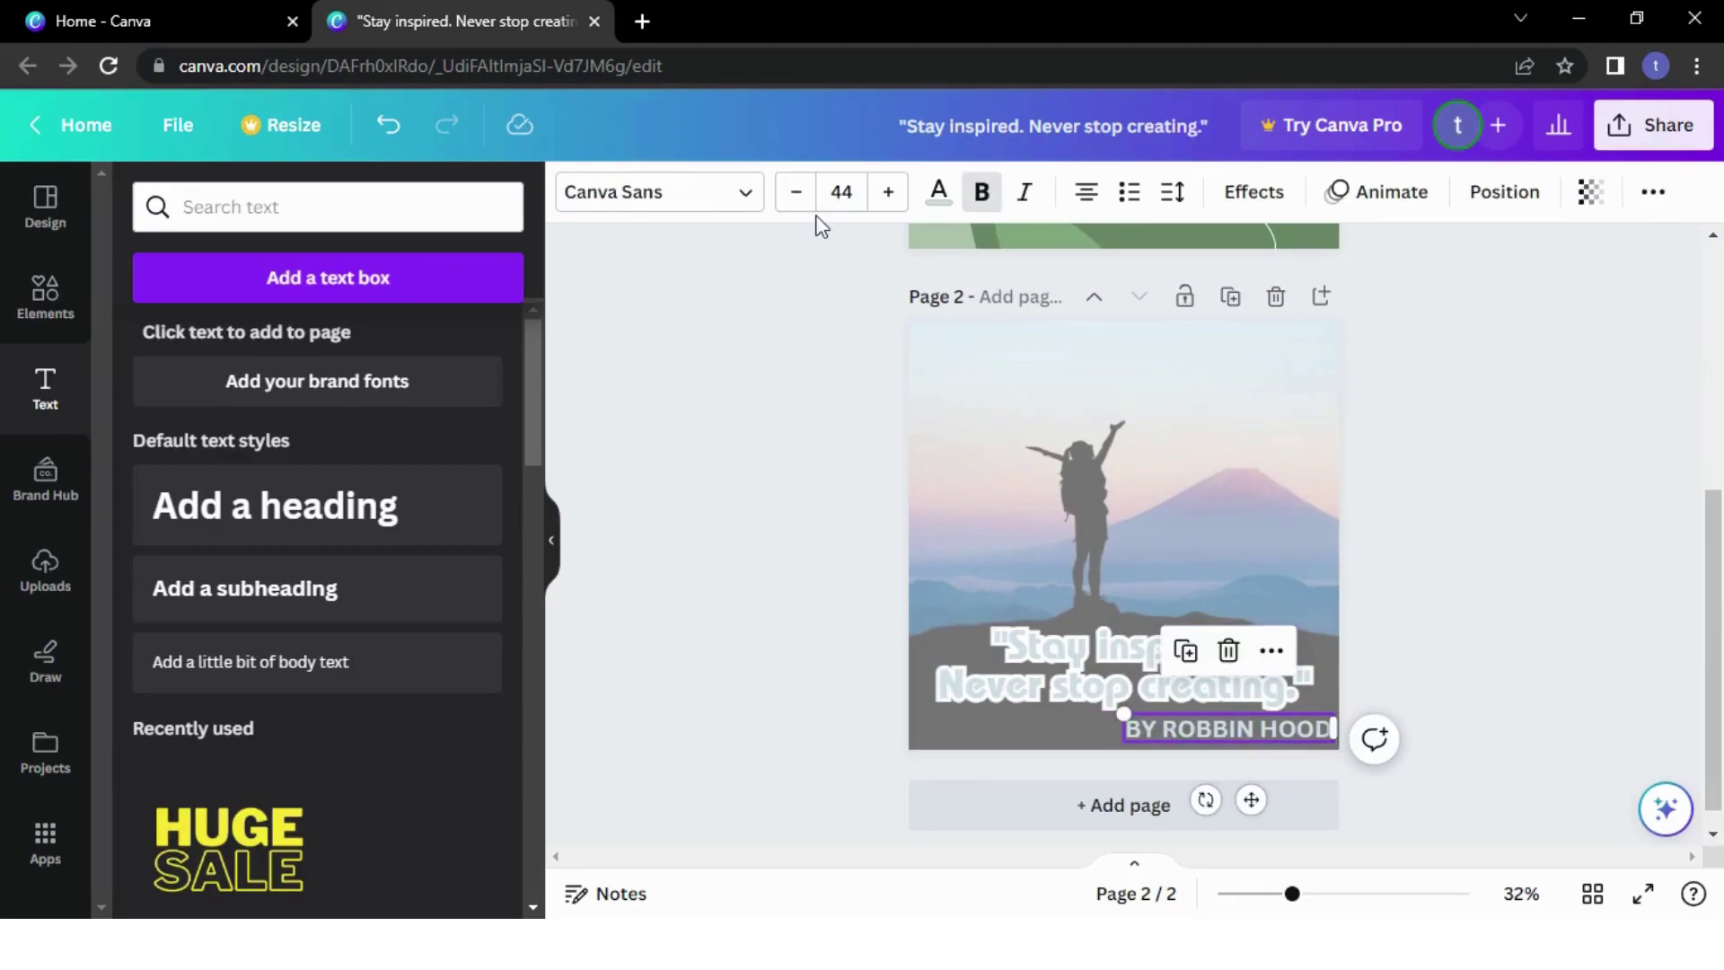
{"action": "left_click", "coordinate": [794, 194]}
{"action": "left_click", "coordinate": [795, 194]}
{"action": "left_click", "coordinate": [795, 194]}
{"action": "left_click", "coordinate": [795, 194]}
{"action": "left_click", "coordinate": [795, 194]}
{"action": "left_click", "coordinate": [795, 194]}
{"action": "left_click", "coordinate": [795, 194]}
{"action": "left_click", "coordinate": [795, 194]}
{"action": "left_click", "coordinate": [795, 194]}
{"action": "left_click", "coordinate": [795, 194]}
{"action": "left_click", "coordinate": [794, 194]}
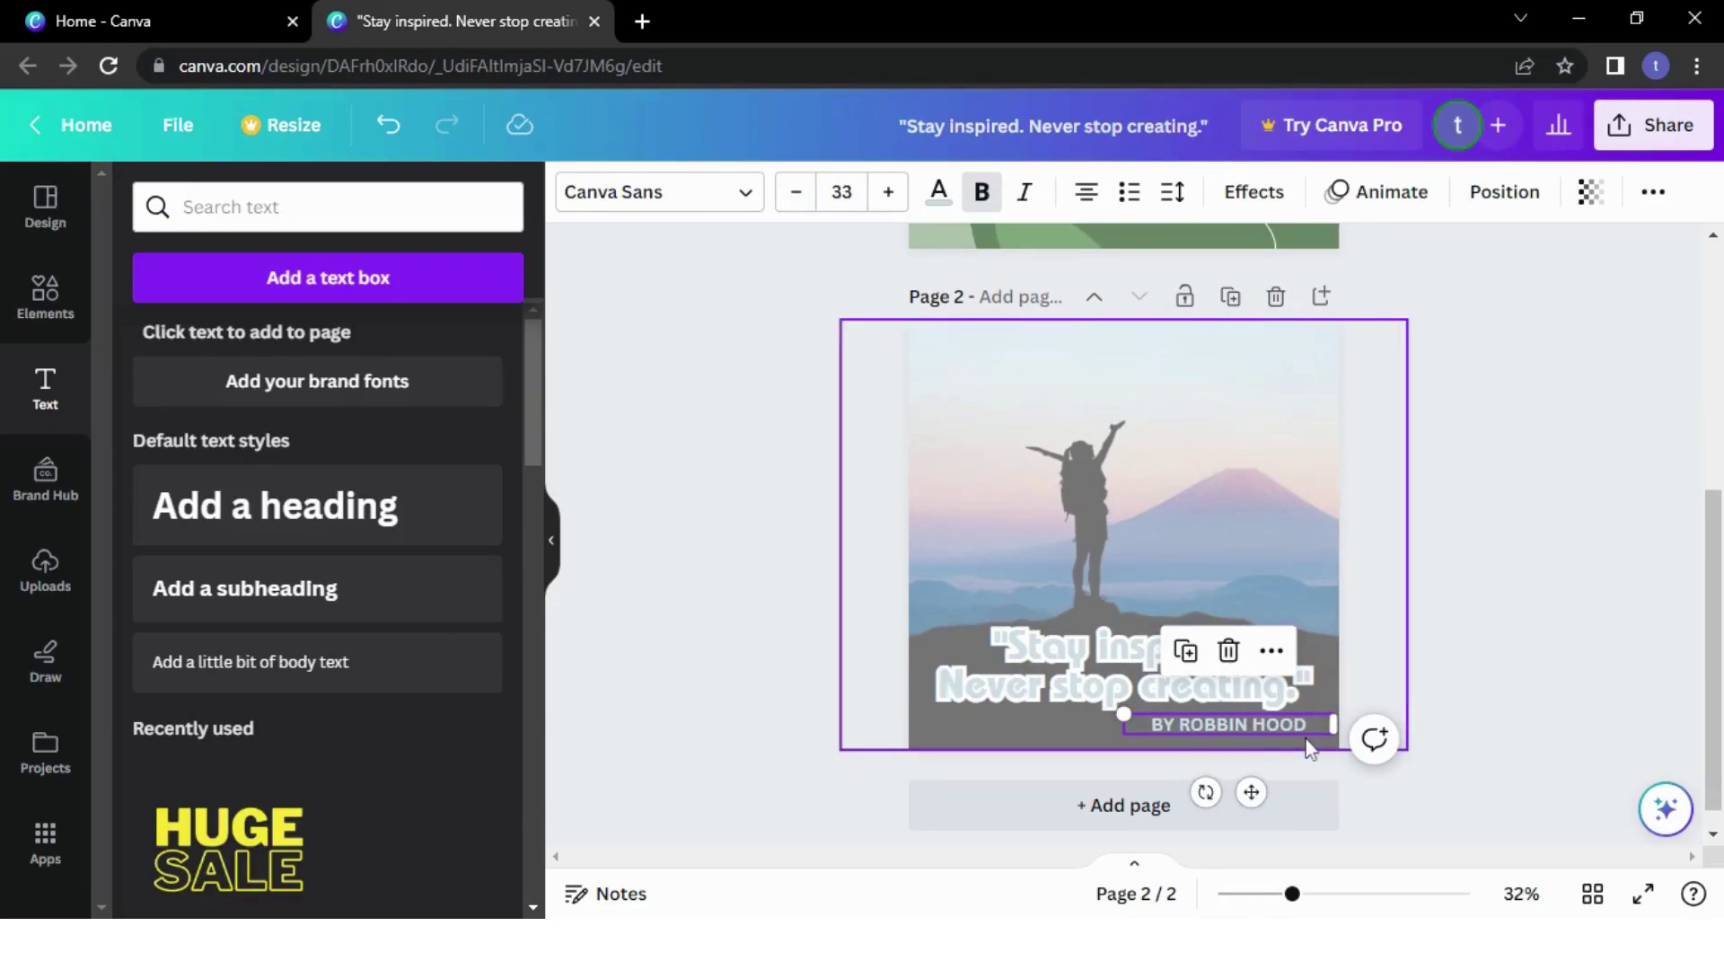
{"action": "left_click_drag", "start_coordinate": [1261, 800], "coordinate": [1274, 798]}
{"action": "left_click", "coordinate": [1567, 709]}
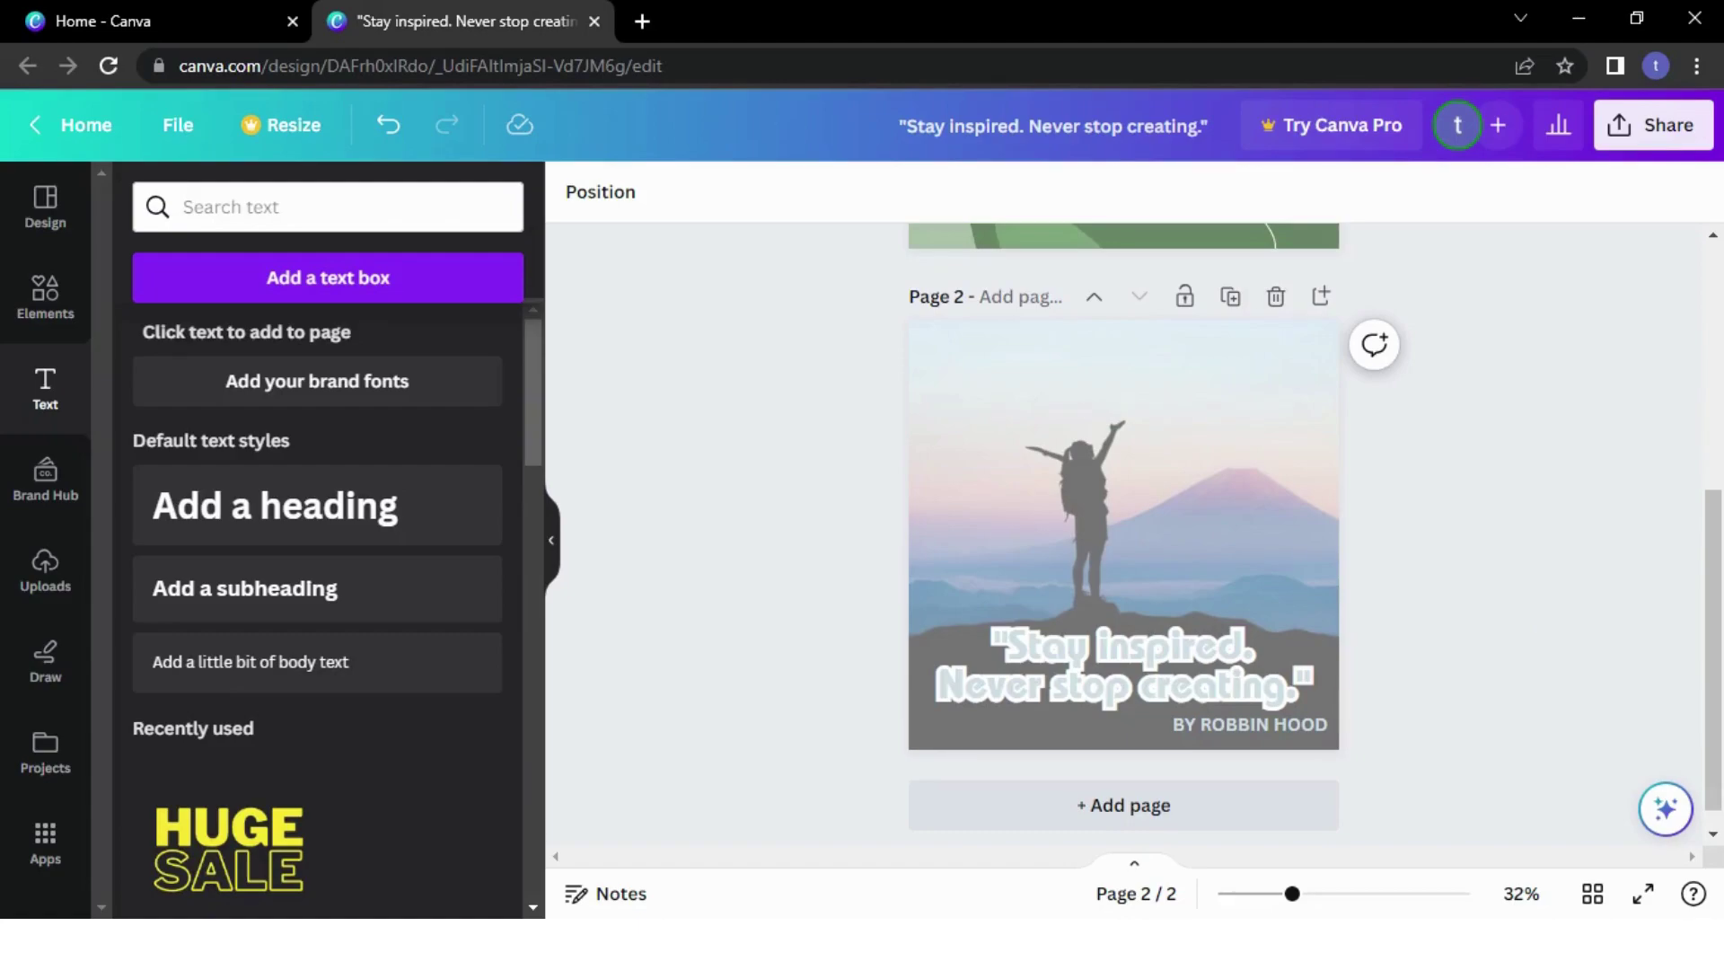
Compare the hiker quote graphic on page 2 with the green template design on page 1
{"action": "scroll", "coordinate": [1662, 623], "scroll_direction": "up", "scroll_amount": 2}
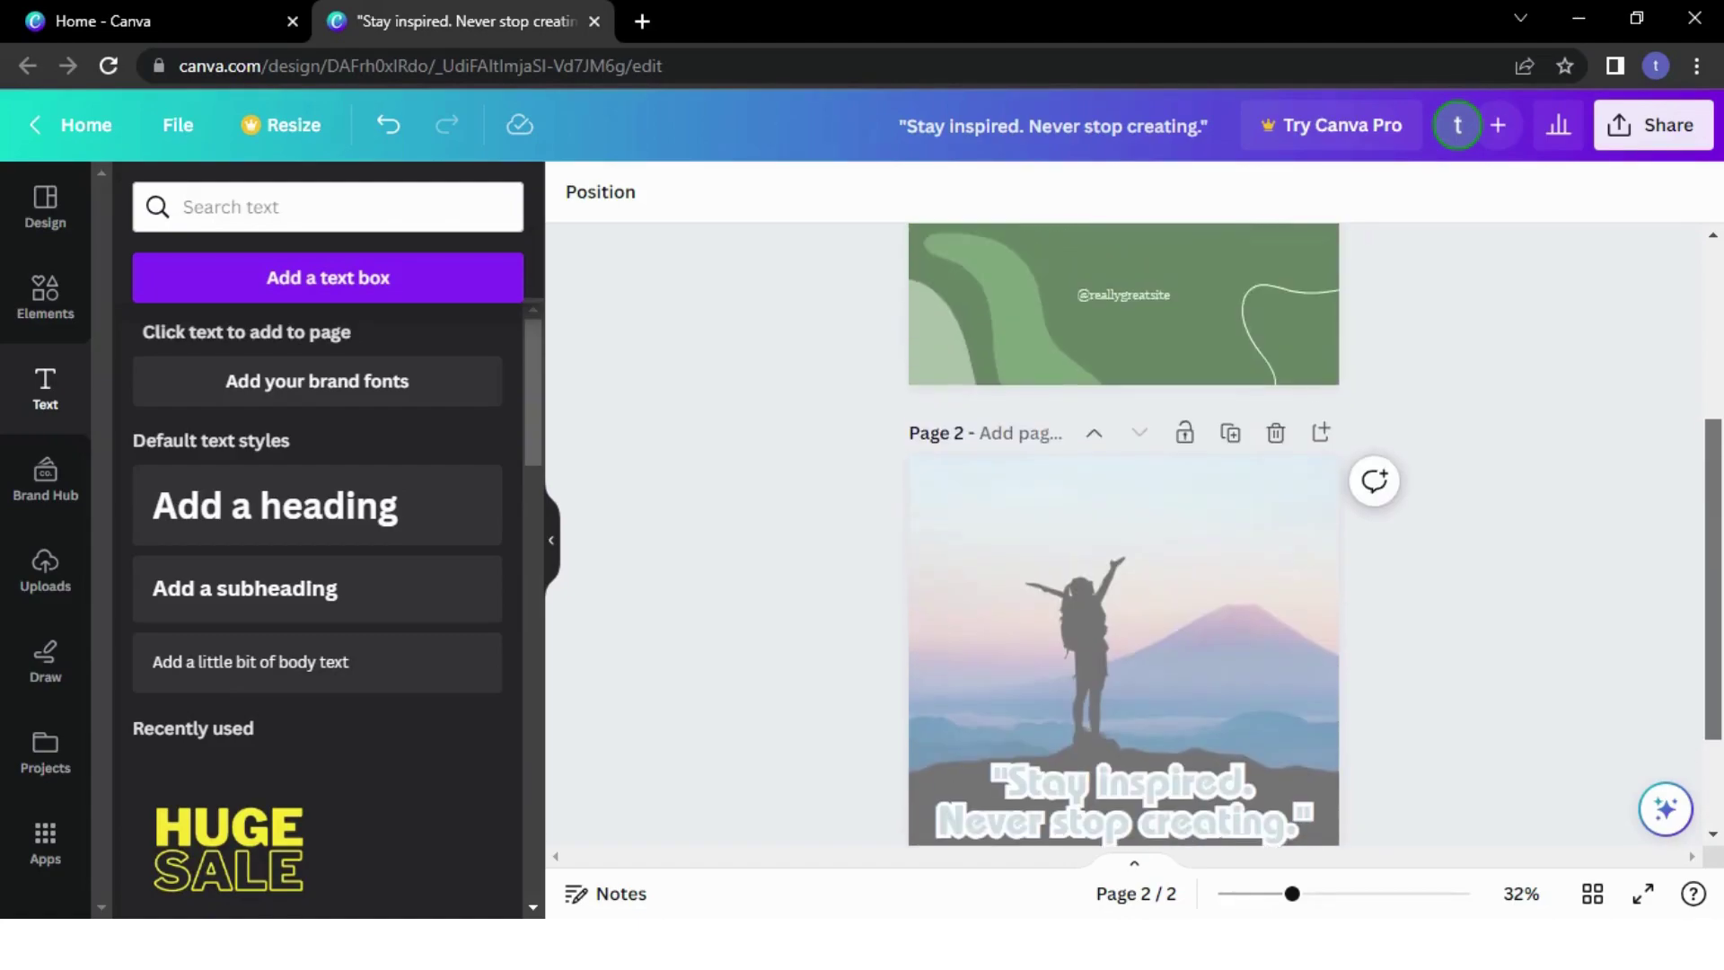
{"action": "scroll", "coordinate": [1720, 665], "scroll_direction": "down", "scroll_amount": 2}
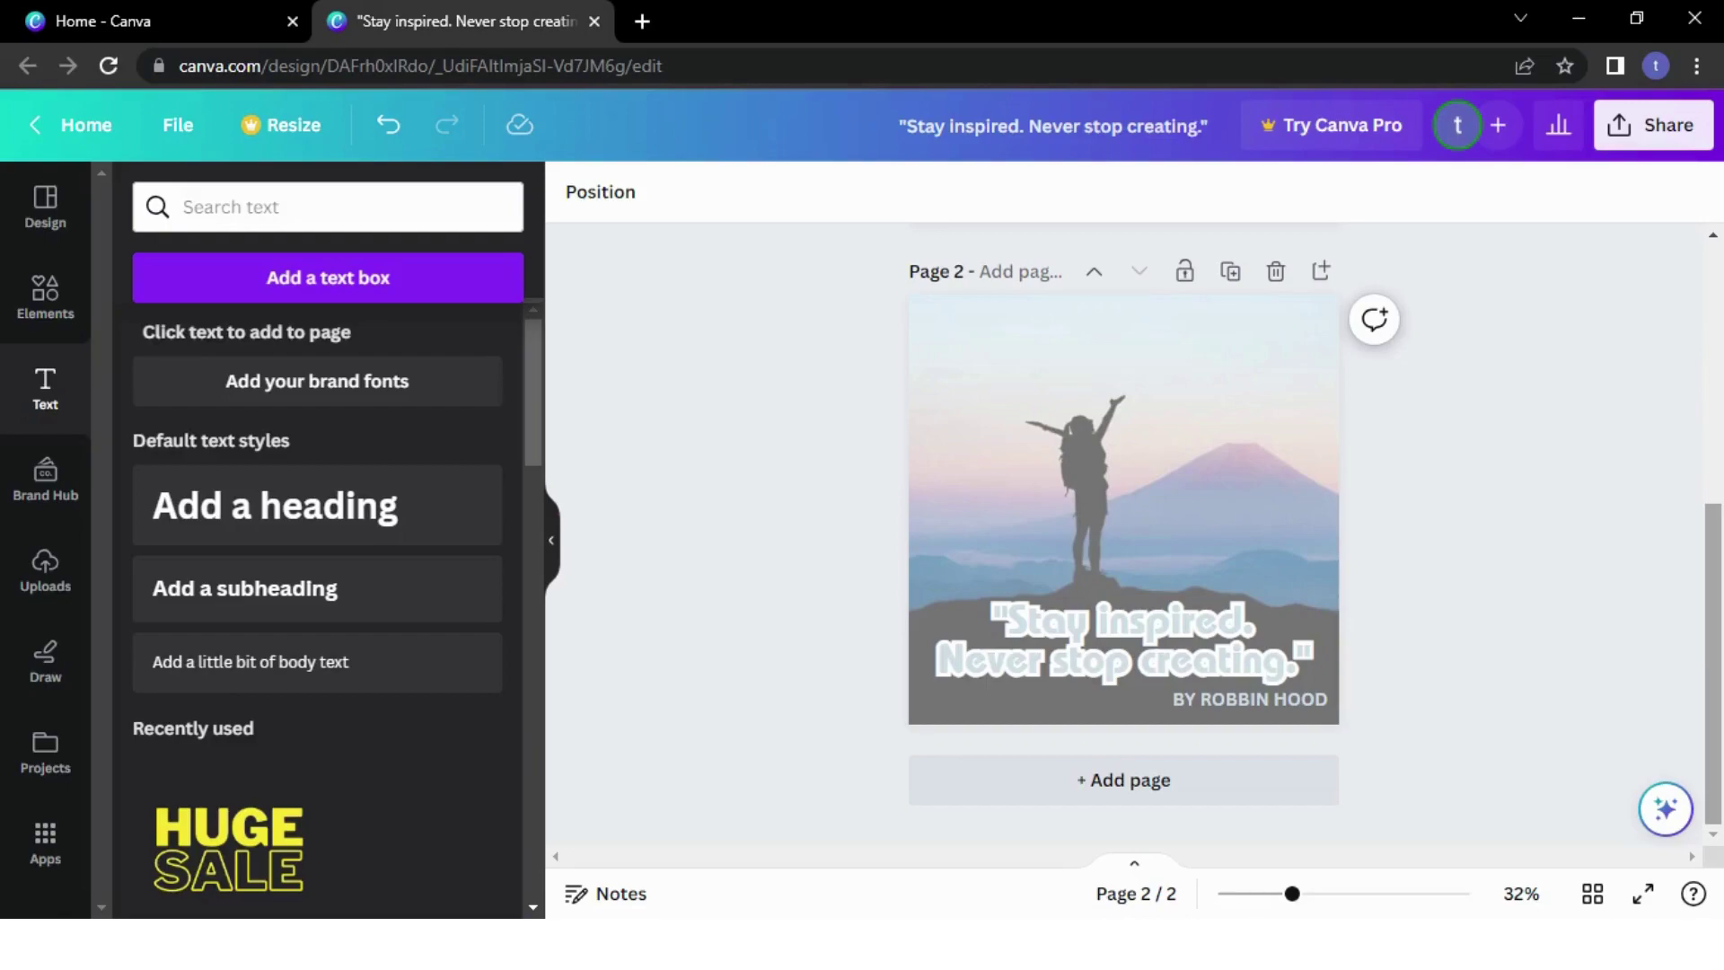
{"action": "scroll", "coordinate": [1316, 534], "scroll_direction": "up", "scroll_amount": 1}
{"action": "scroll", "coordinate": [1315, 535], "scroll_direction": "down", "scroll_amount": 1}
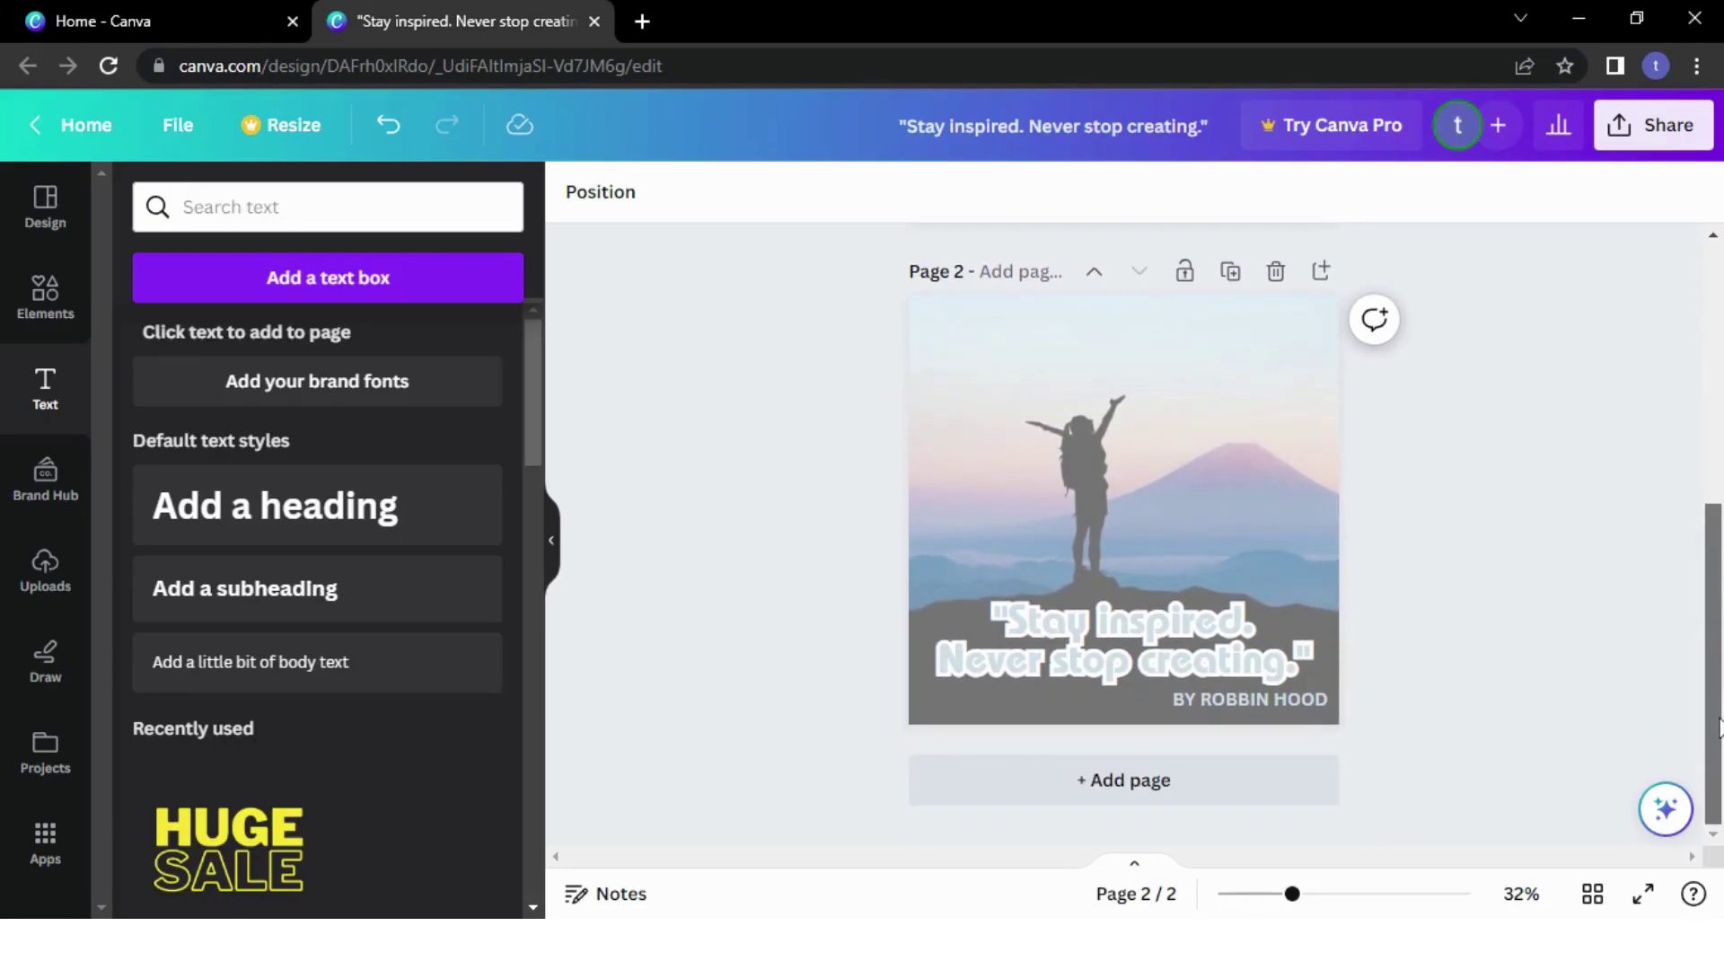
{"action": "scroll", "coordinate": [1719, 728], "scroll_direction": "up", "scroll_amount": 1}
{"action": "scroll", "coordinate": [1719, 727], "scroll_direction": "down", "scroll_amount": 1}
{"action": "left_click_drag", "start_coordinate": [1720, 748], "coordinate": [1720, 517]}
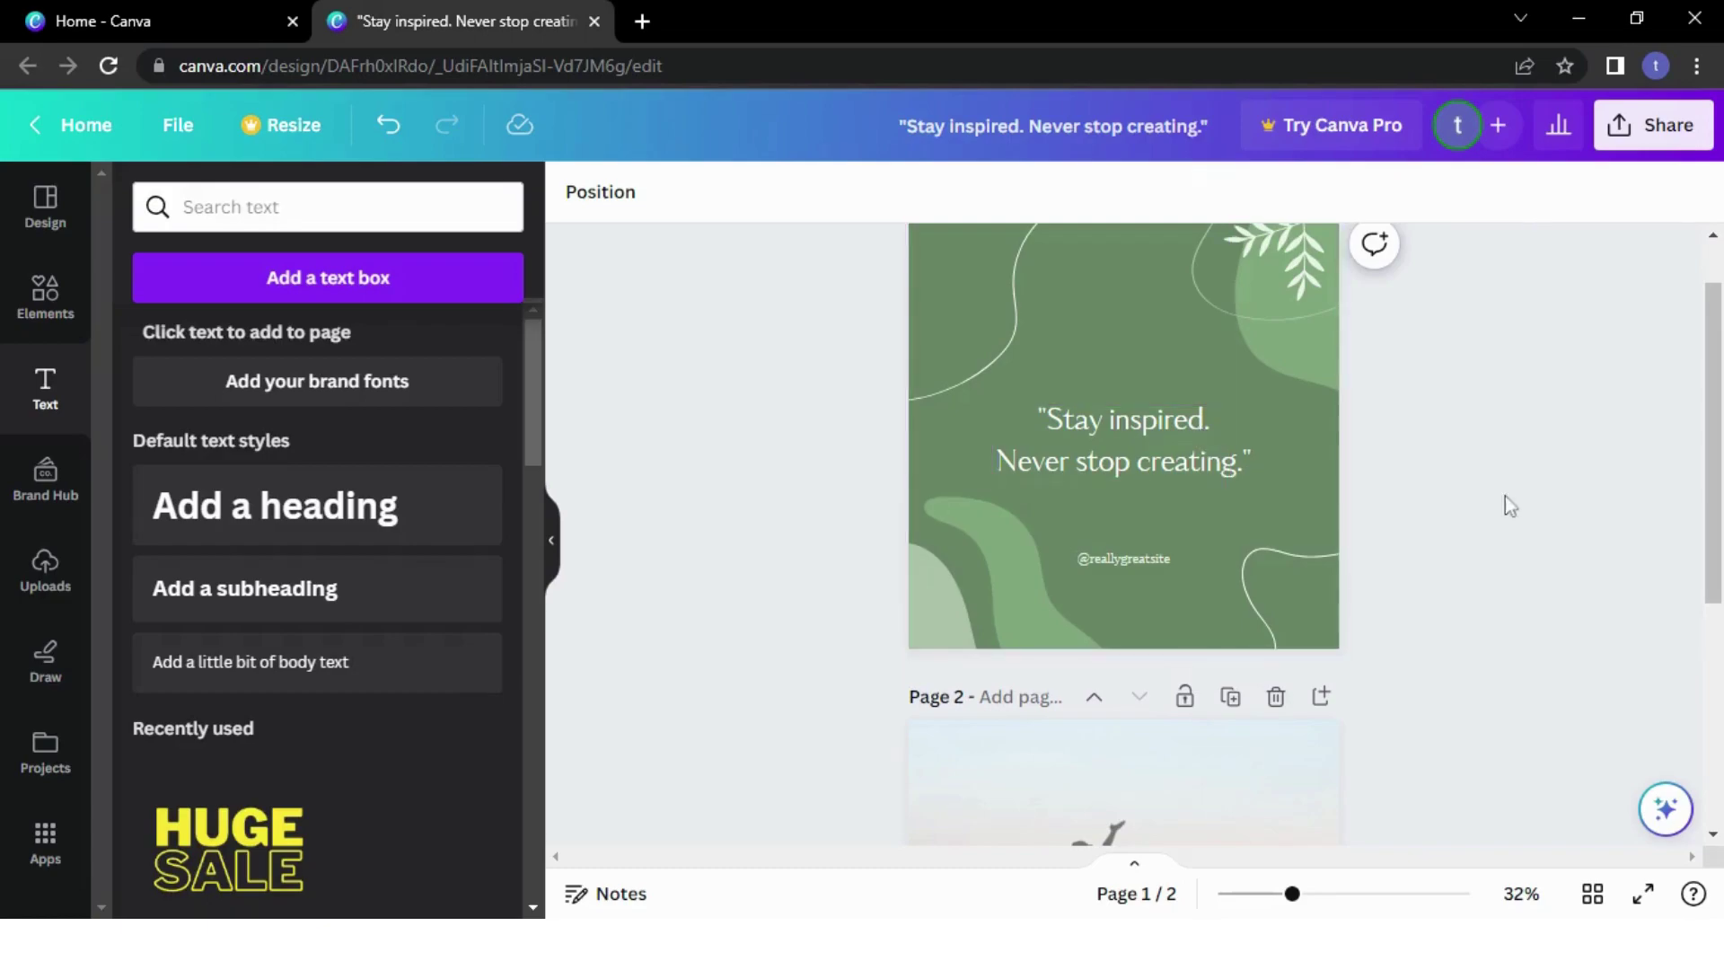
{"action": "left_click_drag", "start_coordinate": [1720, 488], "coordinate": [1719, 686]}
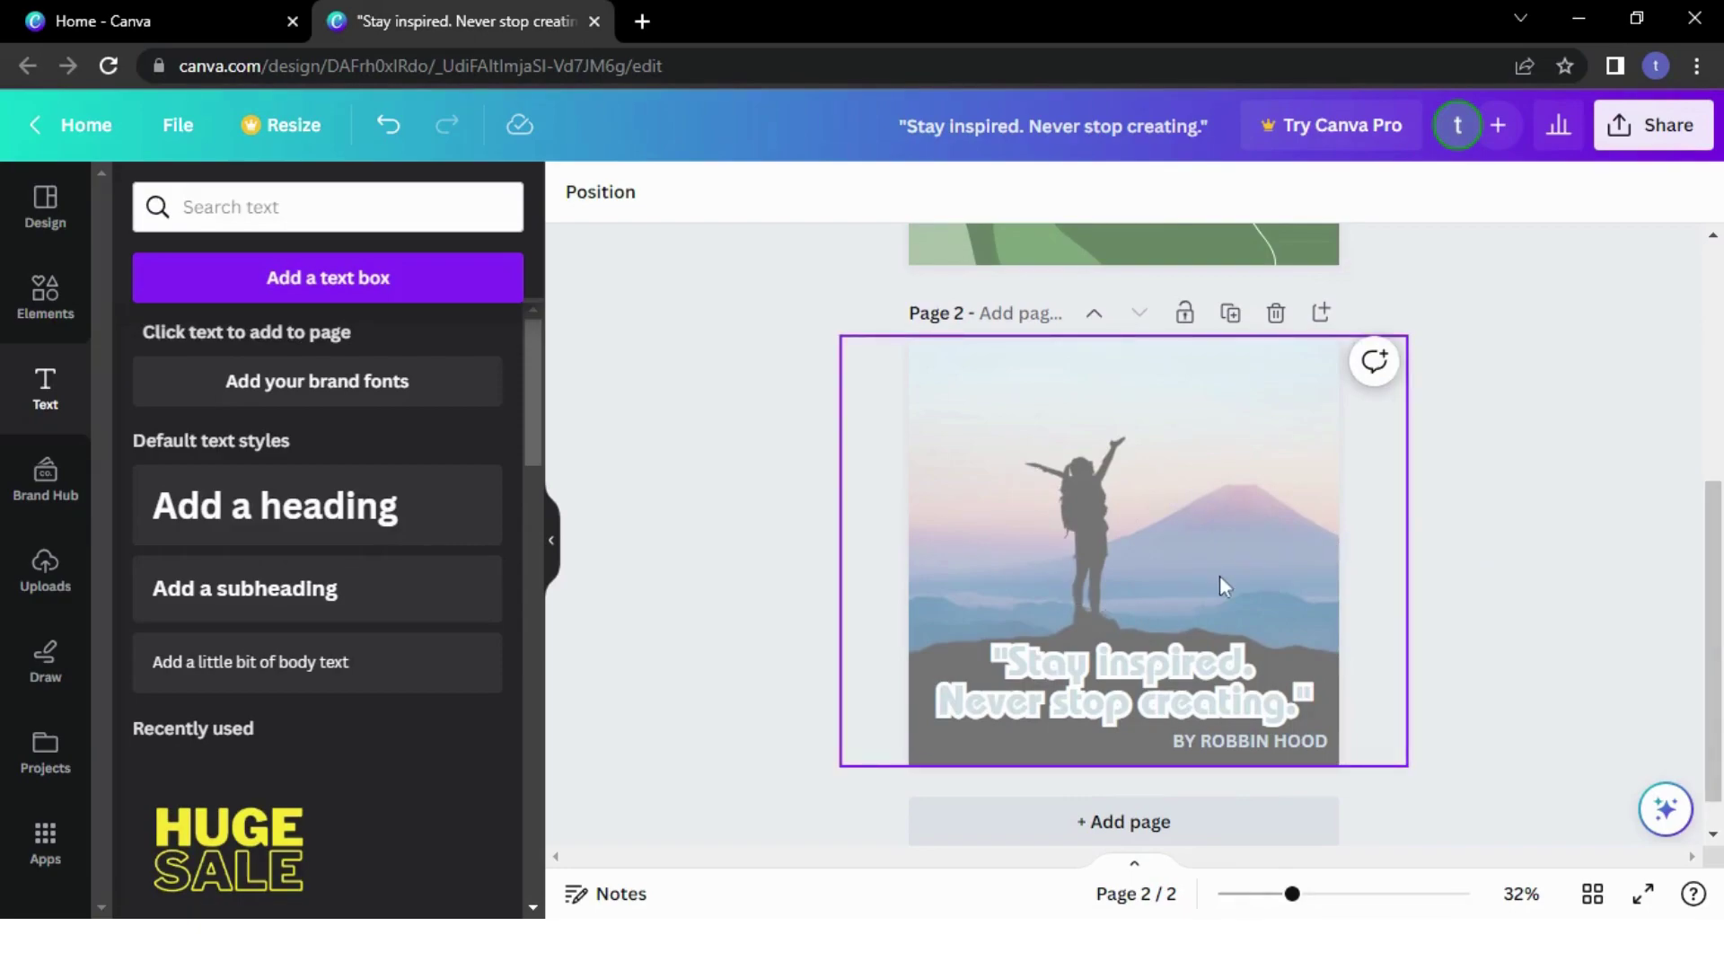